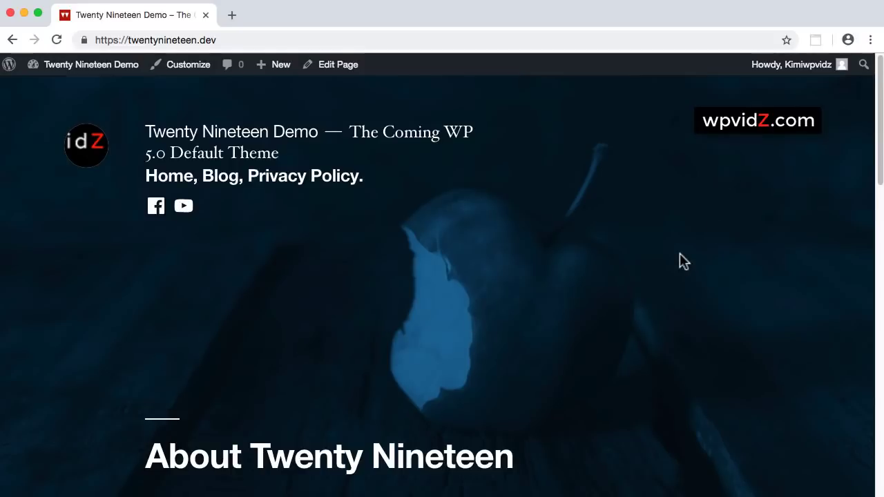
Step: Look through the Twenty Nineteen demo home page from the header image down to the comment form and footer
scroll(765, 322, down, 10)
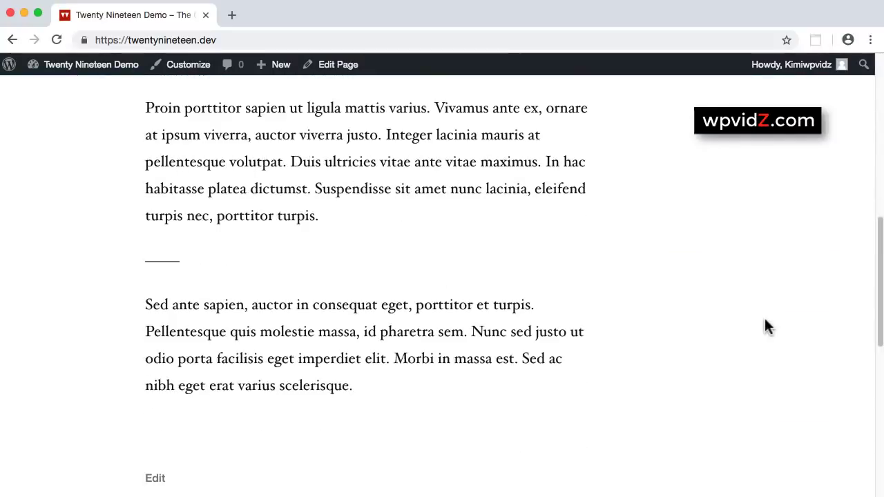
scroll(746, 332, down, 6)
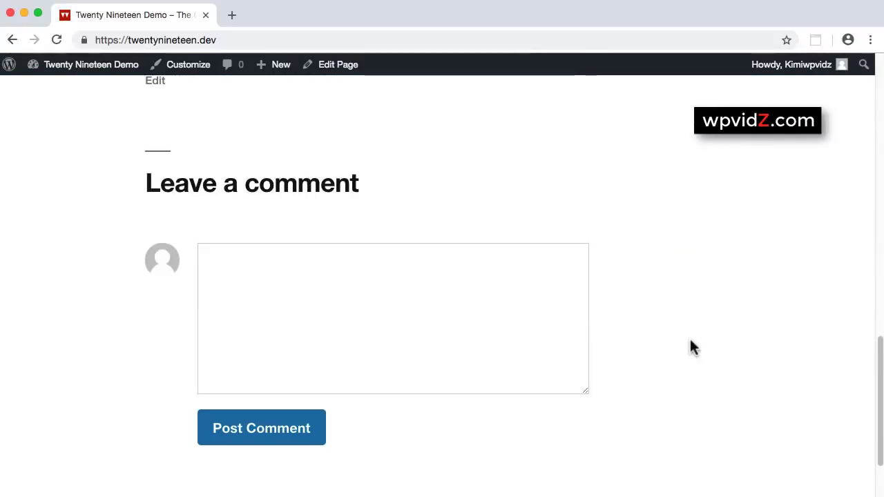
scroll(691, 347, down, 2)
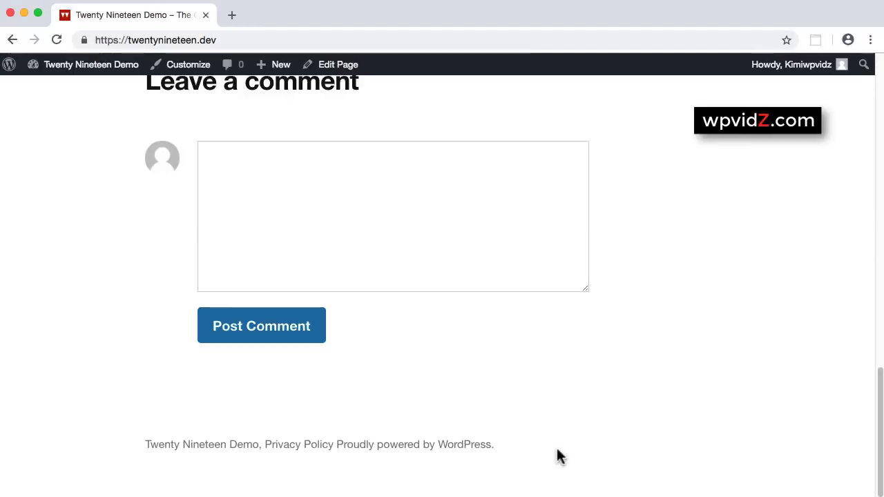
scroll(703, 280, up, 1)
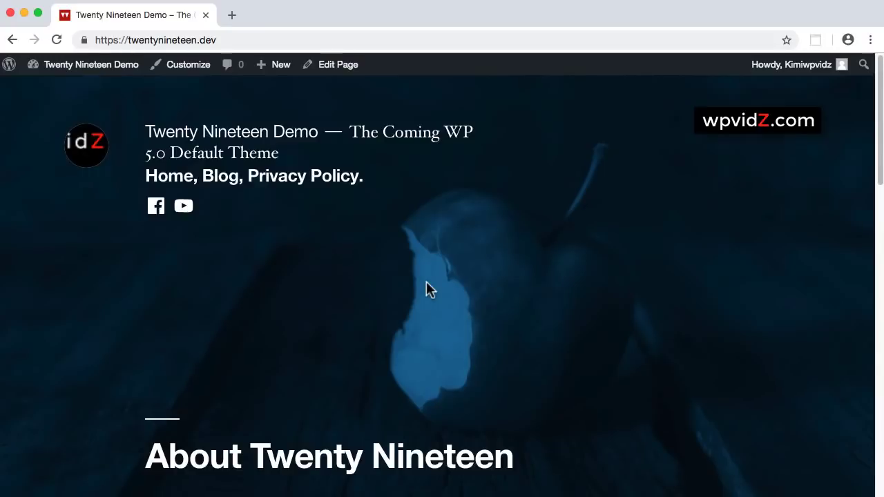
Step: Open the site in the Customizer and view the logo settings through the preview's logo edit shortcut
click(171, 73)
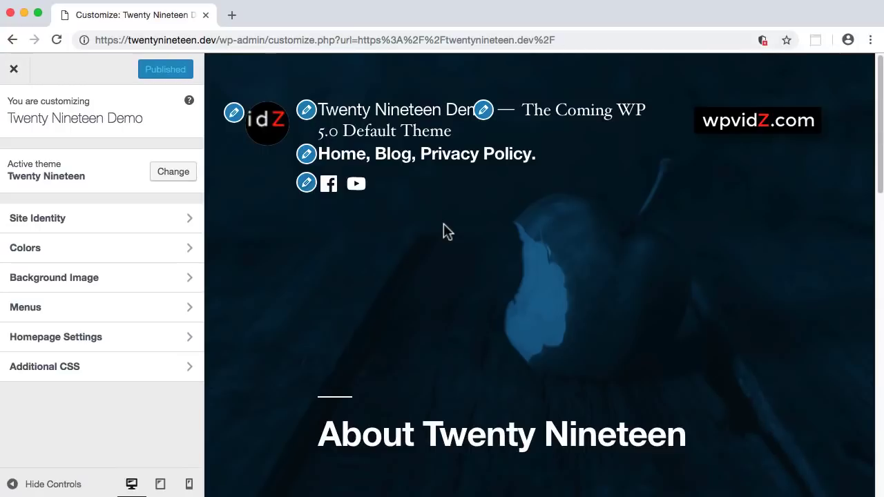
click(234, 113)
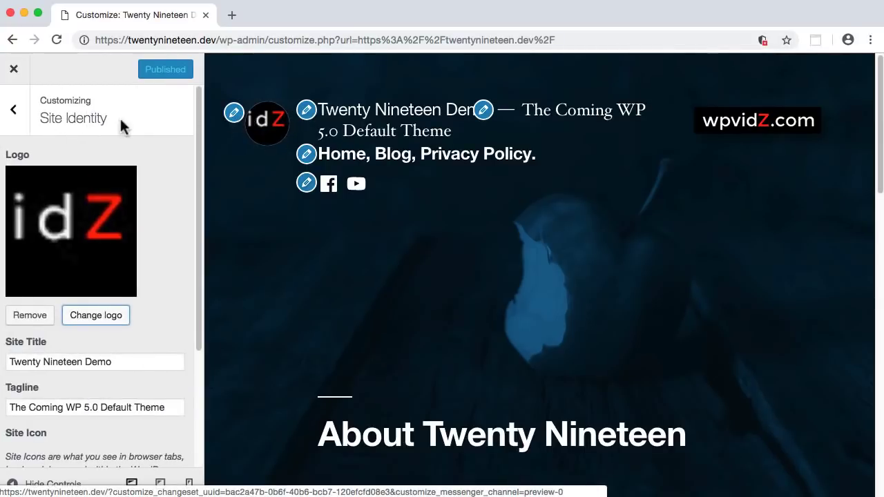
click(14, 112)
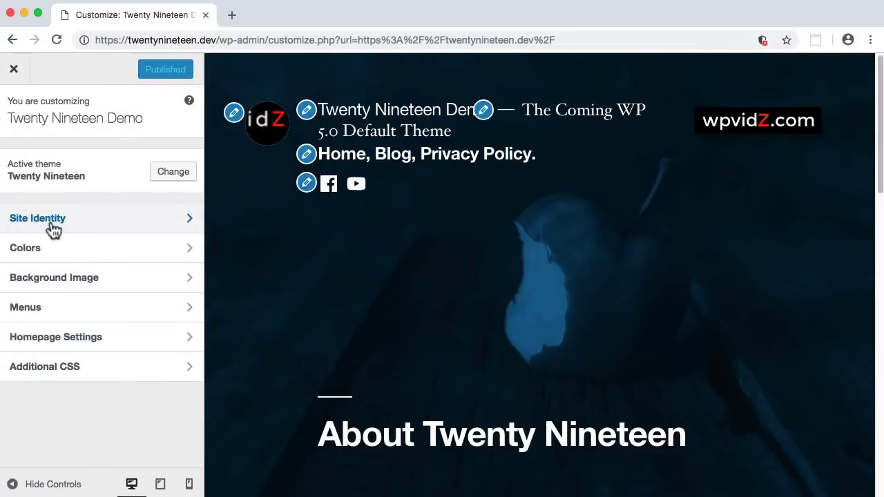
Step: Examine the Site Identity settings, covering the logo, Site Title, Tagline and Site Icon
click(53, 229)
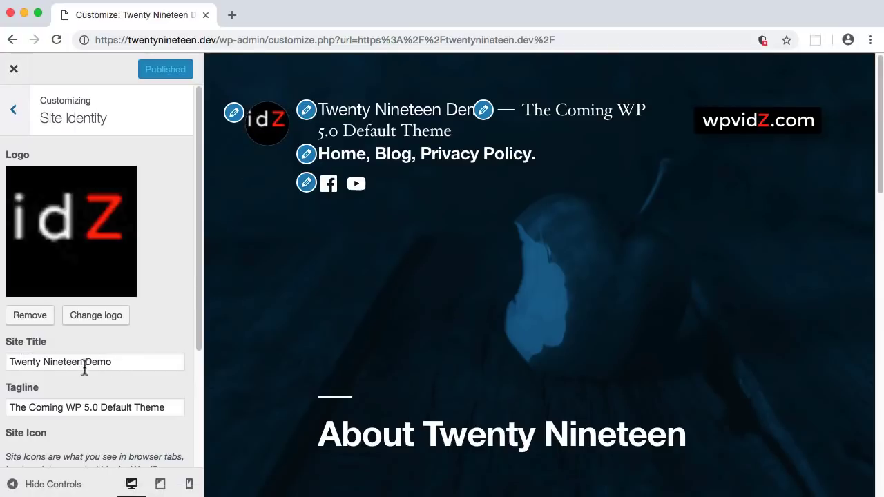
drag(123, 361, 4, 362)
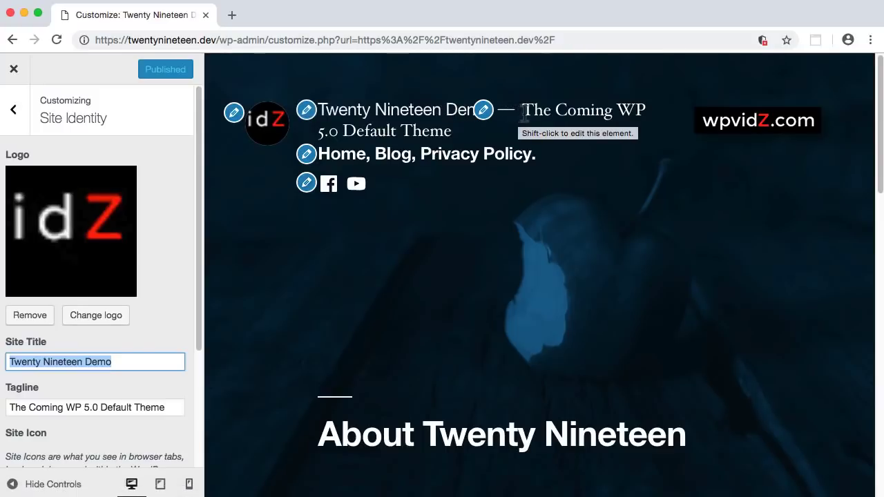
drag(166, 407, 38, 389)
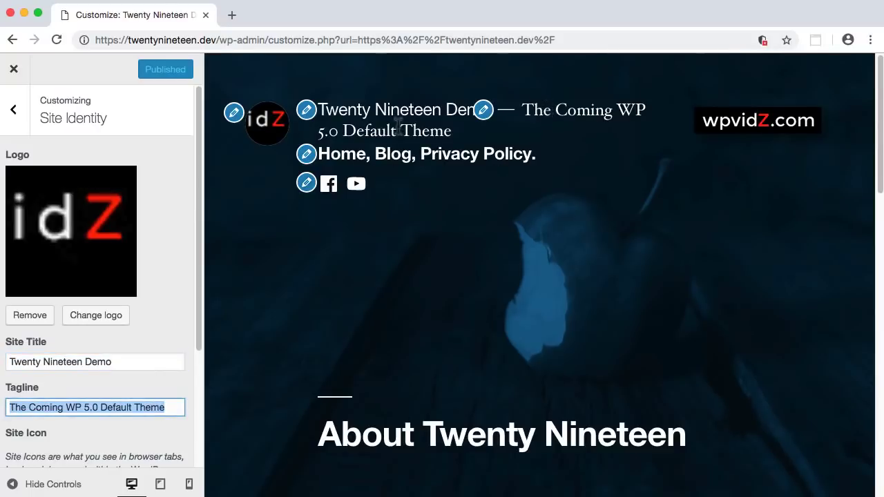
scroll(102, 395, down, 5)
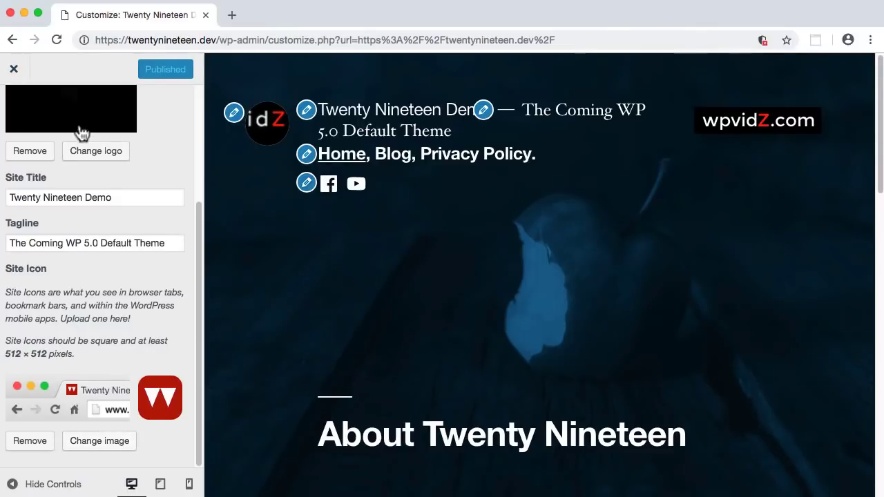
scroll(65, 145, up, 5)
click(15, 114)
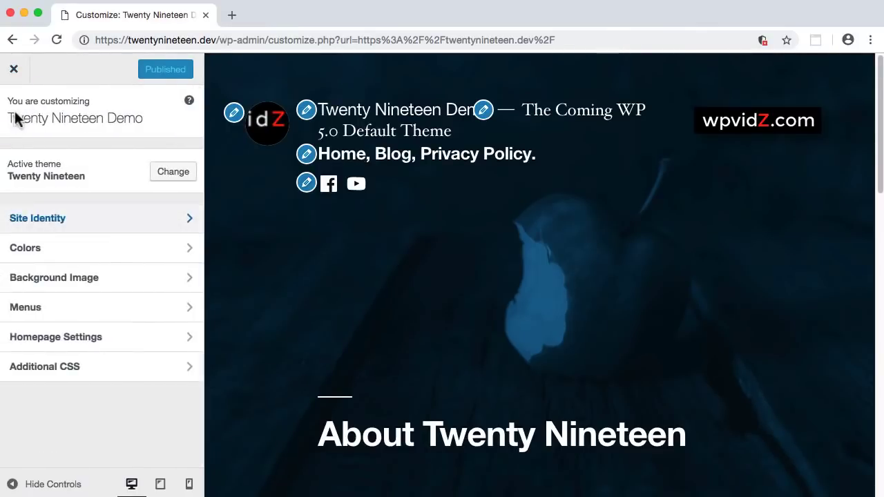
Step: Examine the Colors settings for the Background Color option and check the page content in the preview
click(69, 261)
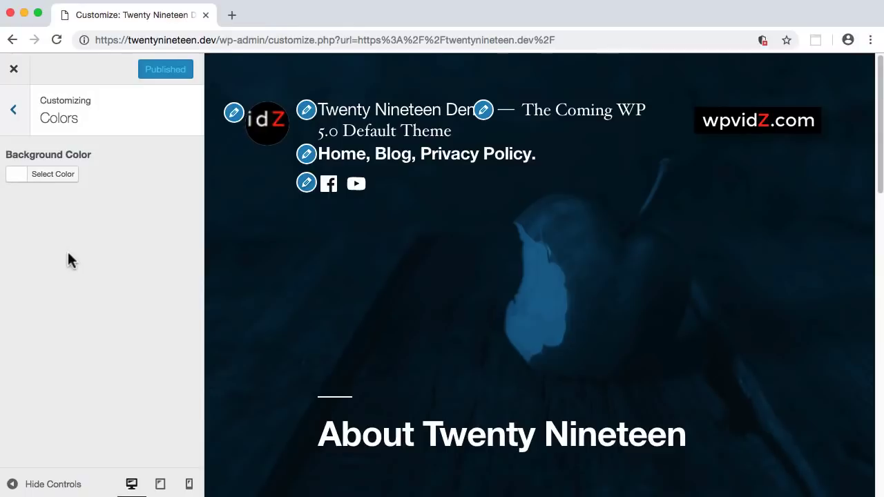
scroll(744, 198, down, 15)
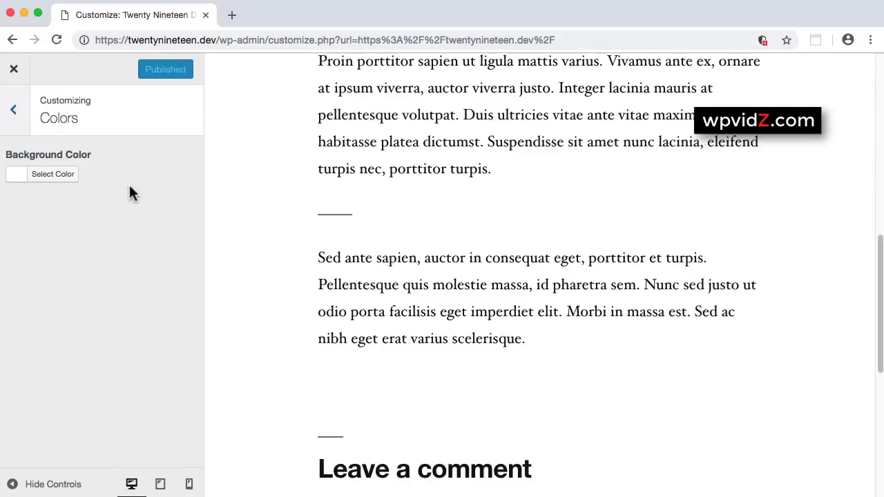
click(15, 112)
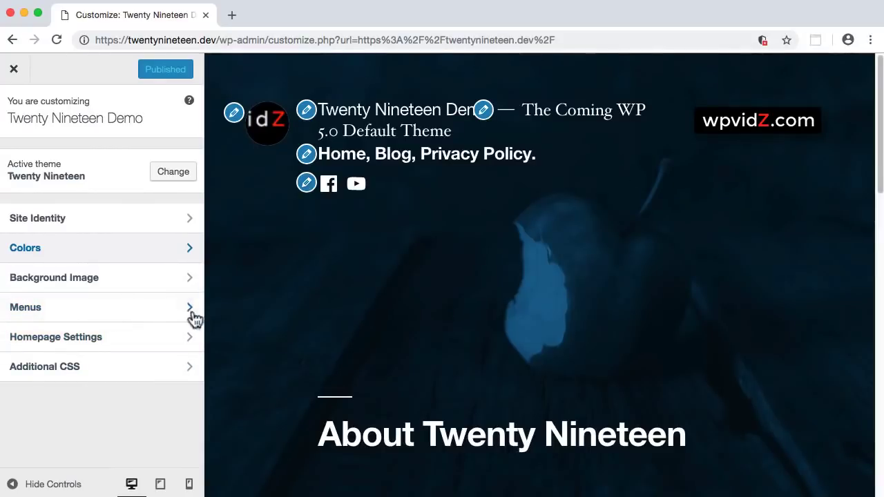
Step: Review the Menus settings and check the navigation and social links in the full-width preview
click(193, 318)
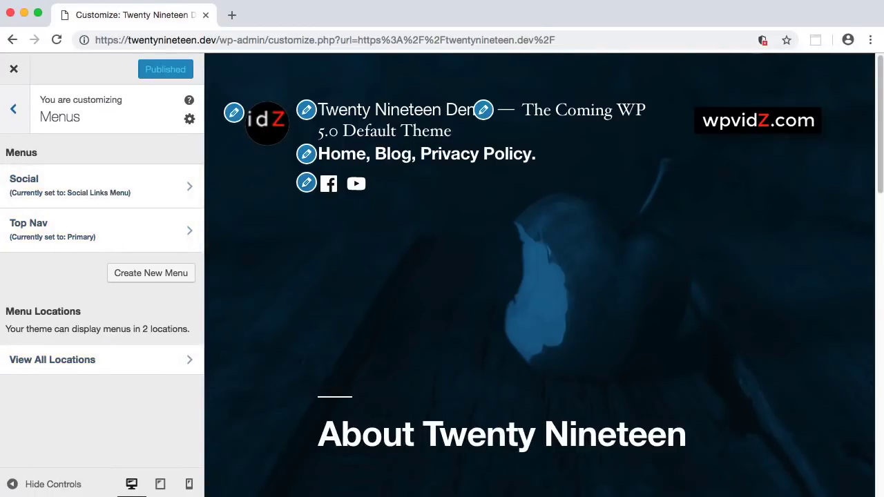
click(16, 484)
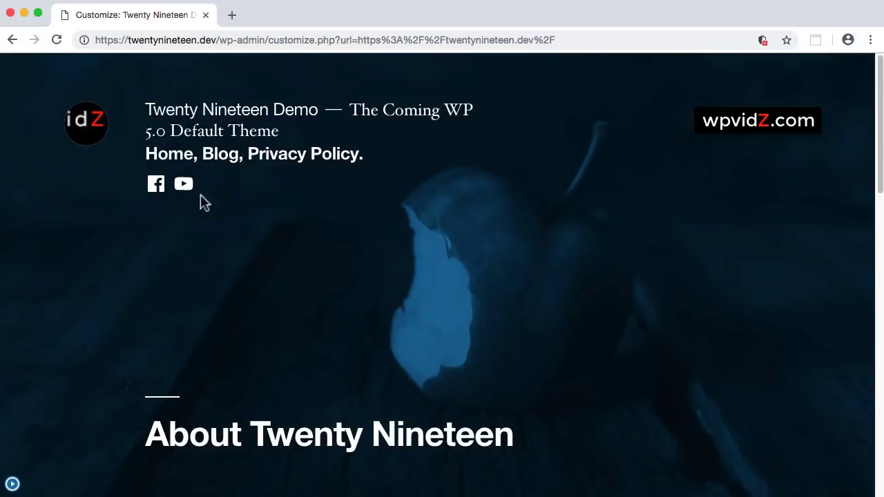
click(12, 484)
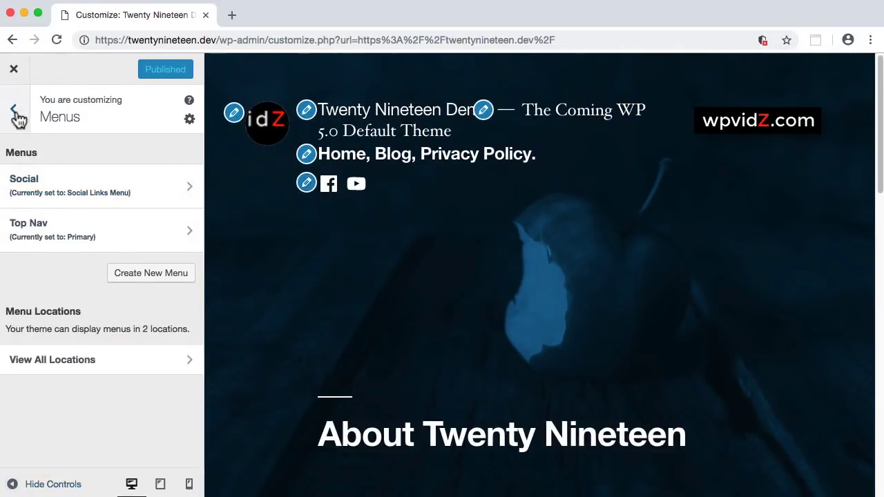
click(13, 109)
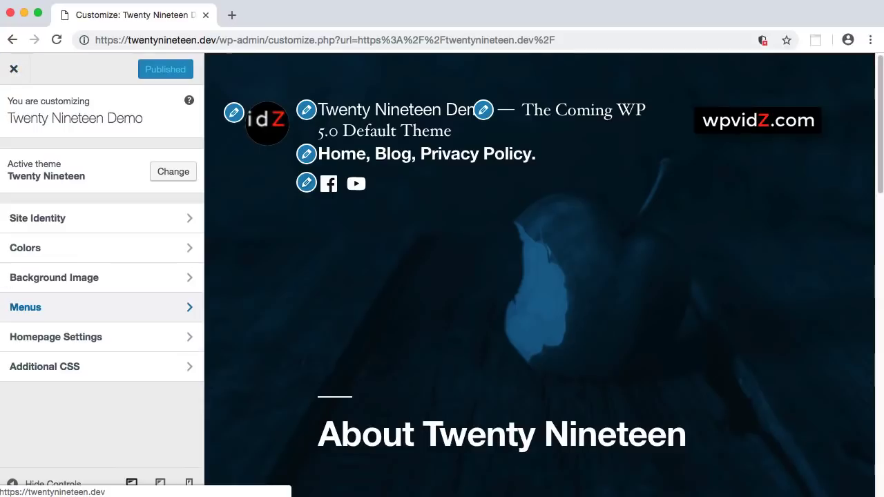
Step: Preview the home page without the Customizer controls, restore them and close the Customizer
click(14, 484)
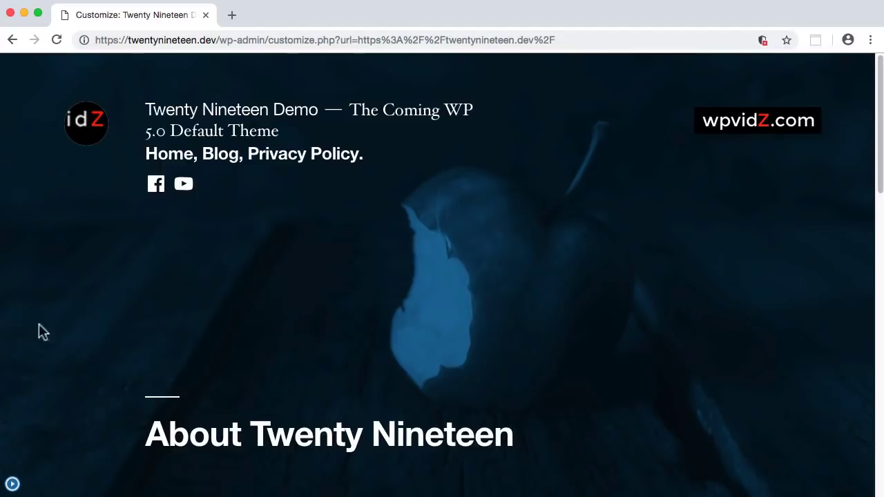
click(13, 484)
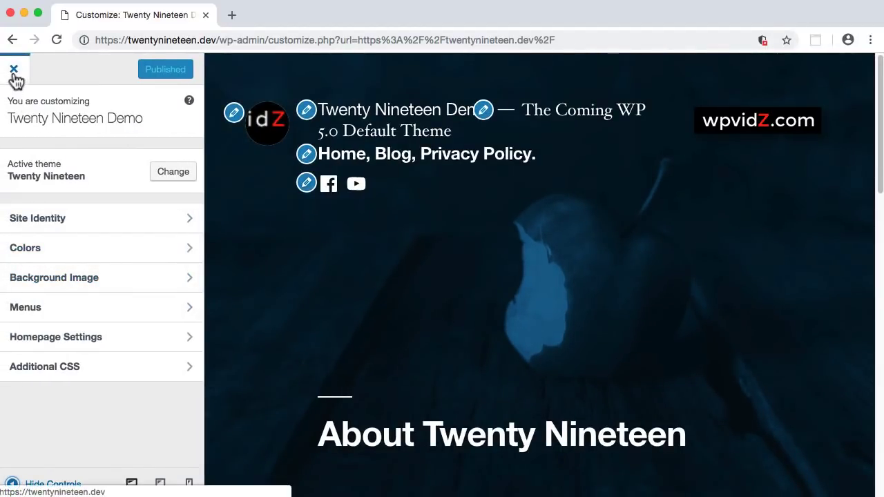
click(15, 71)
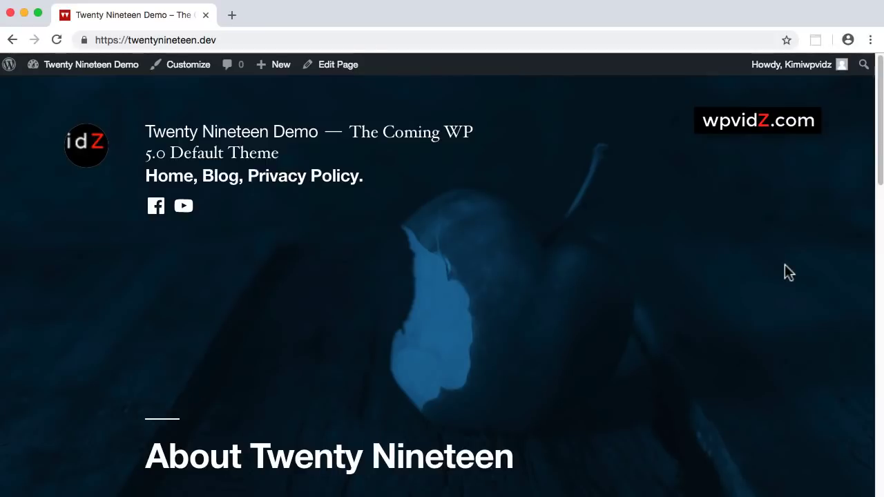
Step: Review the live home page's full layout twice, down to the footer and back to the header
scroll(785, 264, down, 10)
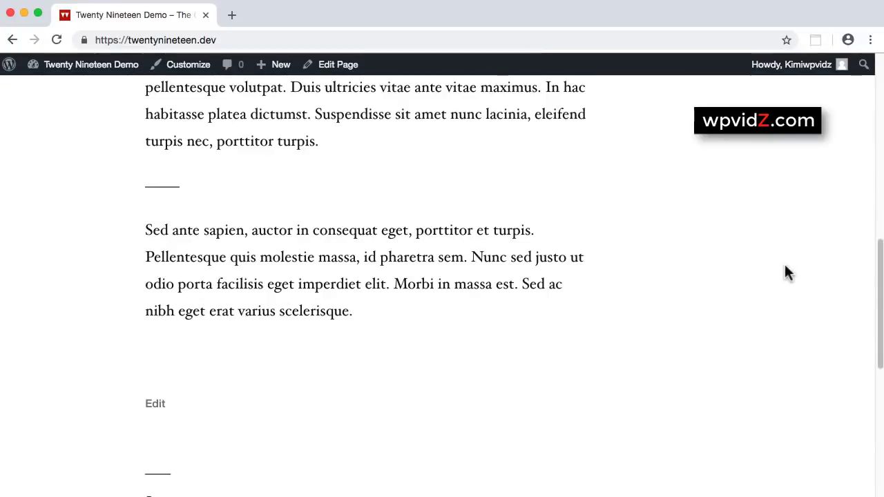
scroll(784, 266, down, 6)
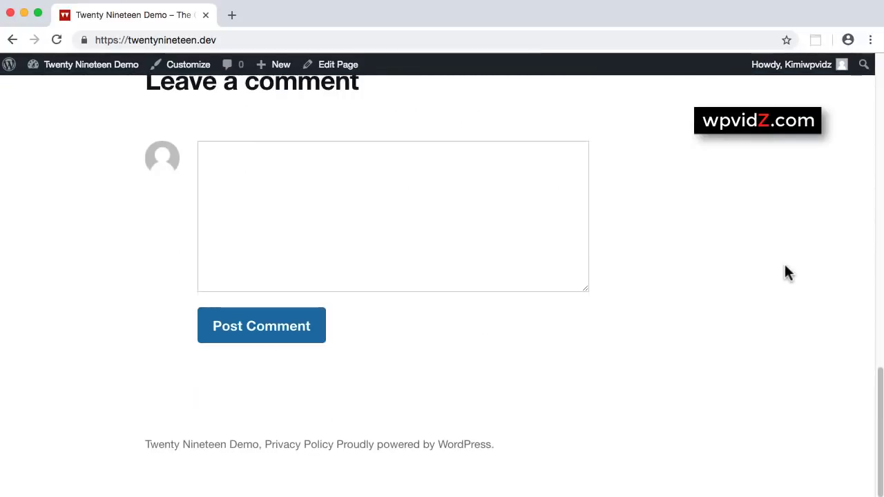
scroll(784, 273, up, 15)
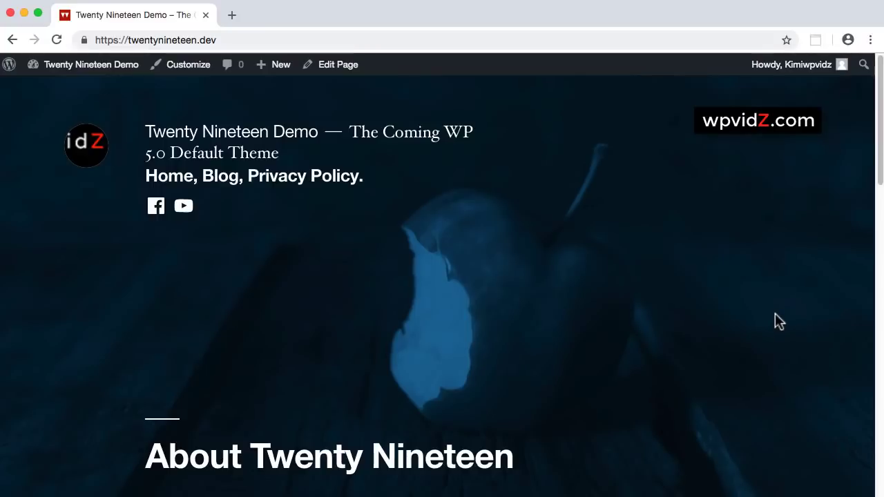
scroll(768, 321, down, 10)
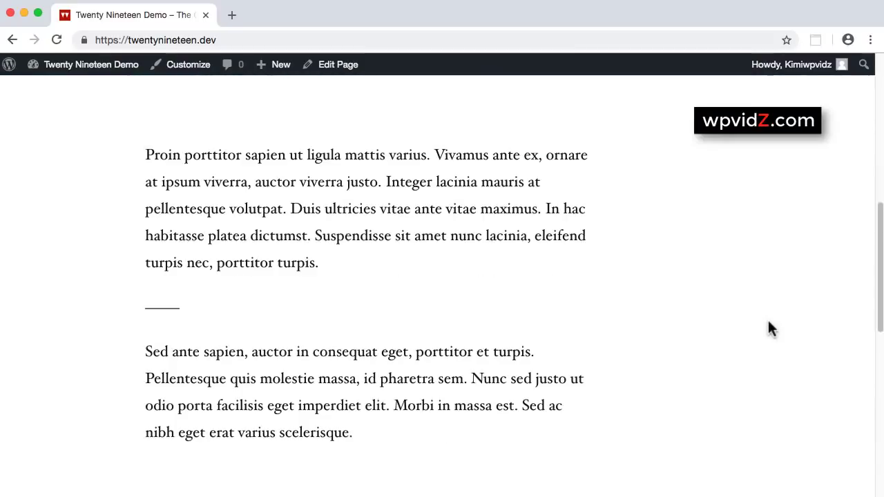
scroll(769, 321, down, 10)
scroll(771, 329, up, 20)
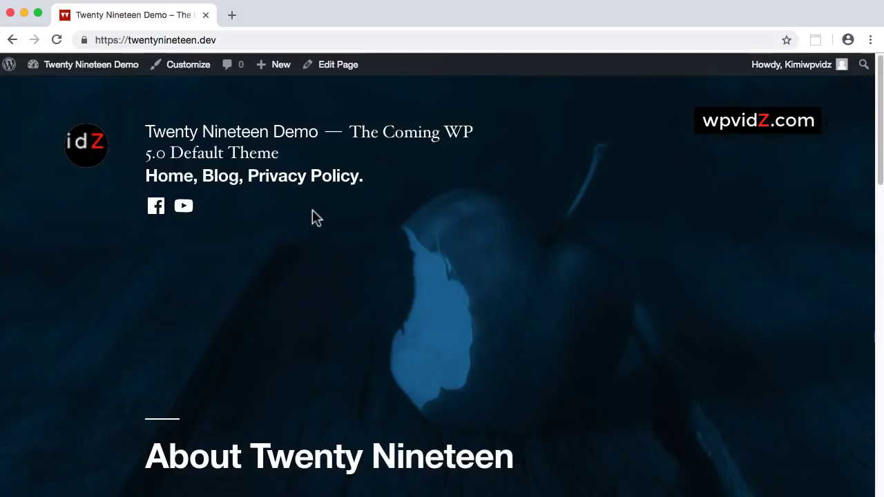
Step: Open the Blog page from the site navigation, edit it and inspect its Featured Image and latest-posts settings
click(216, 185)
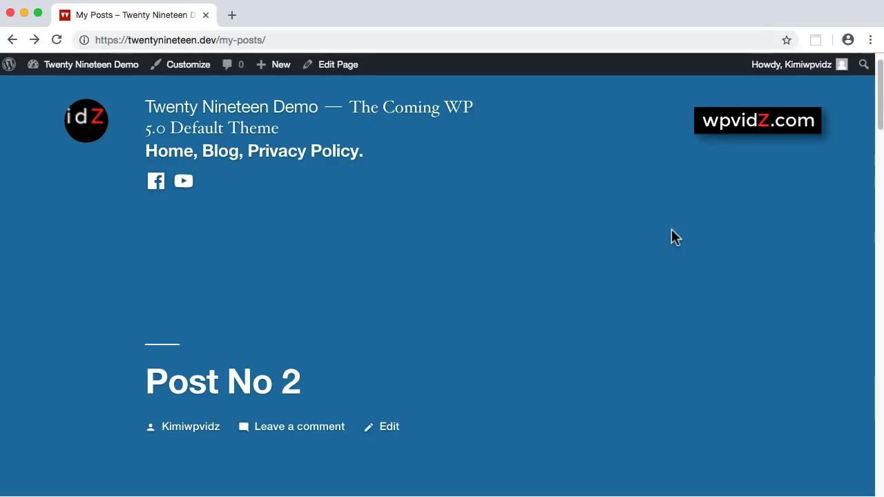
click(341, 68)
scroll(789, 345, down, 3)
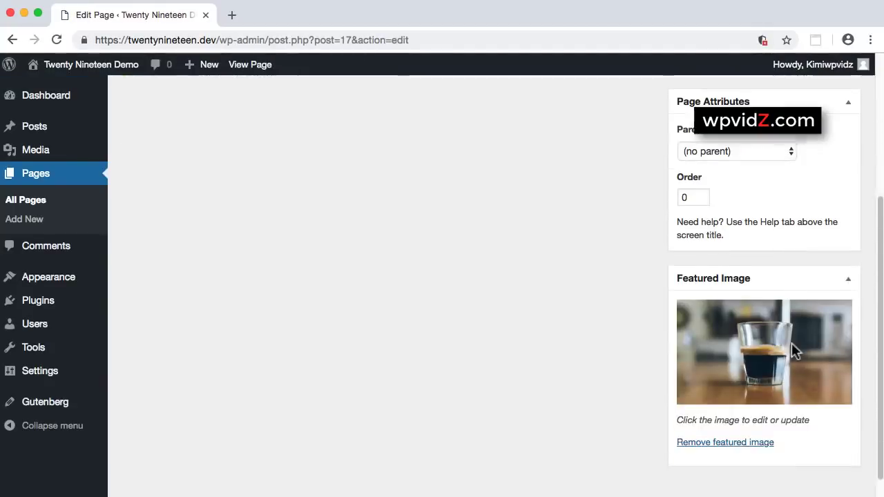
scroll(791, 345, down, 1)
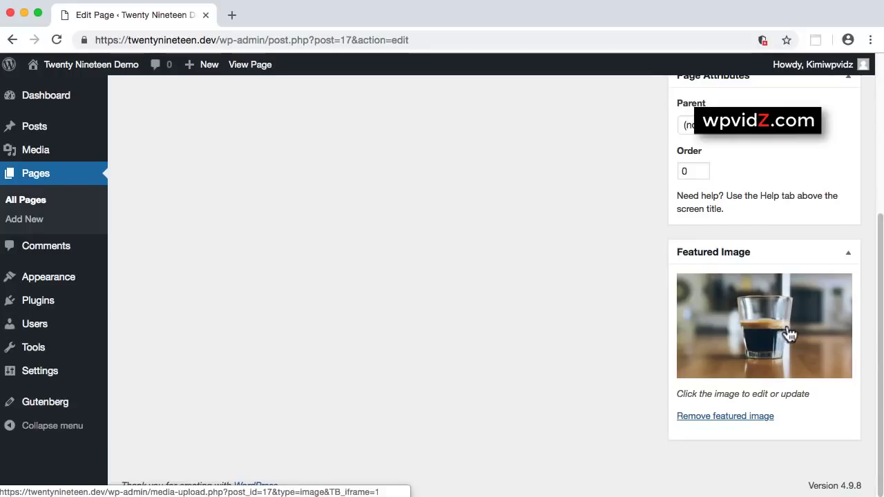
scroll(790, 335, up, 1)
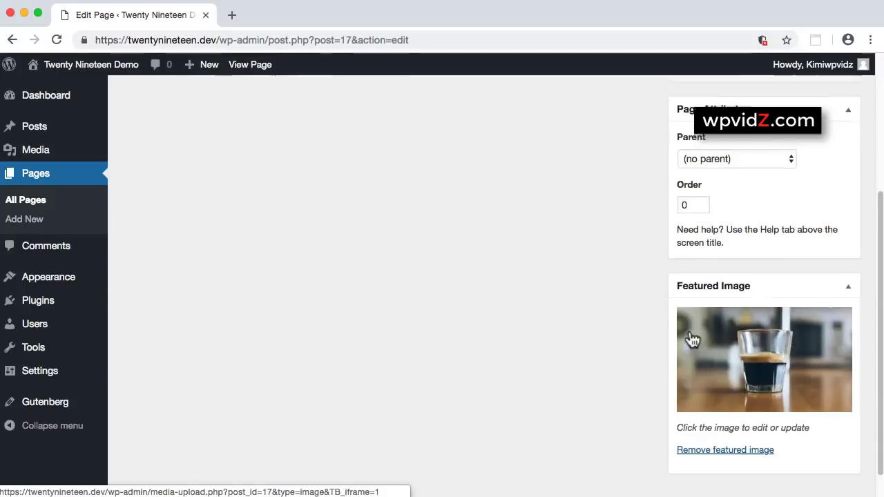
scroll(690, 339, up, 5)
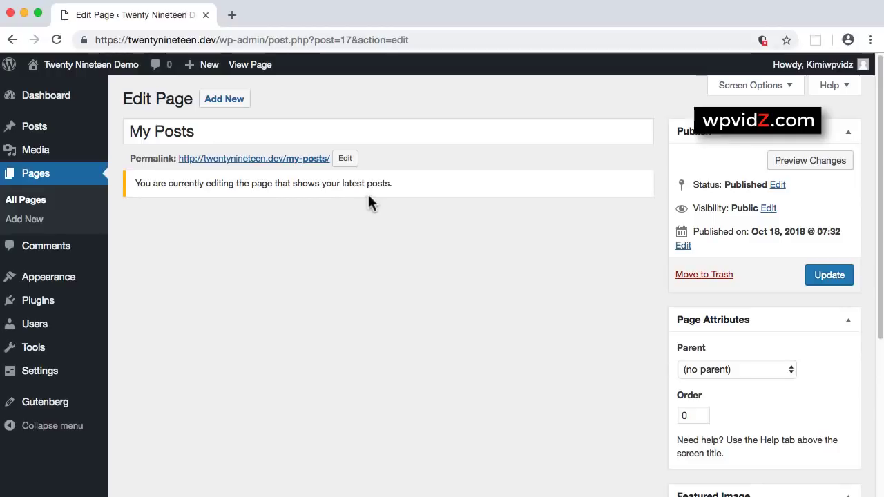
Step: View the My Posts page on the live site and open the Home page in a separate browser tab
click(250, 64)
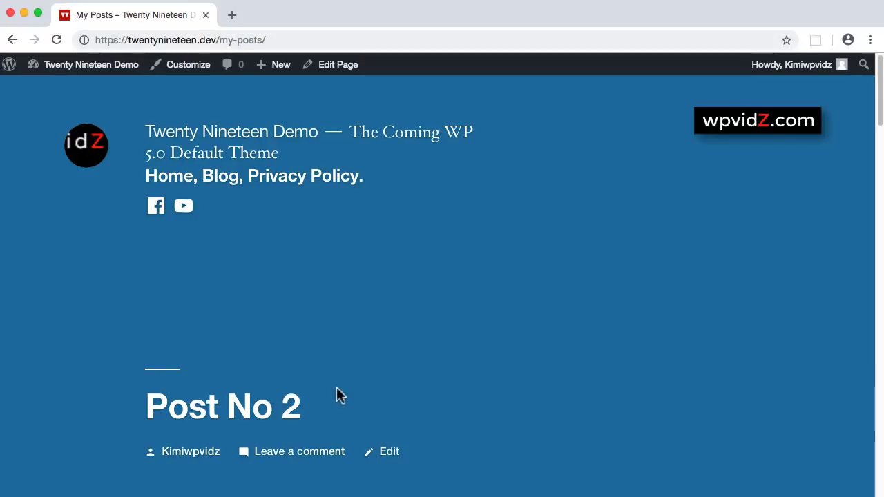
drag(168, 177, 267, 17)
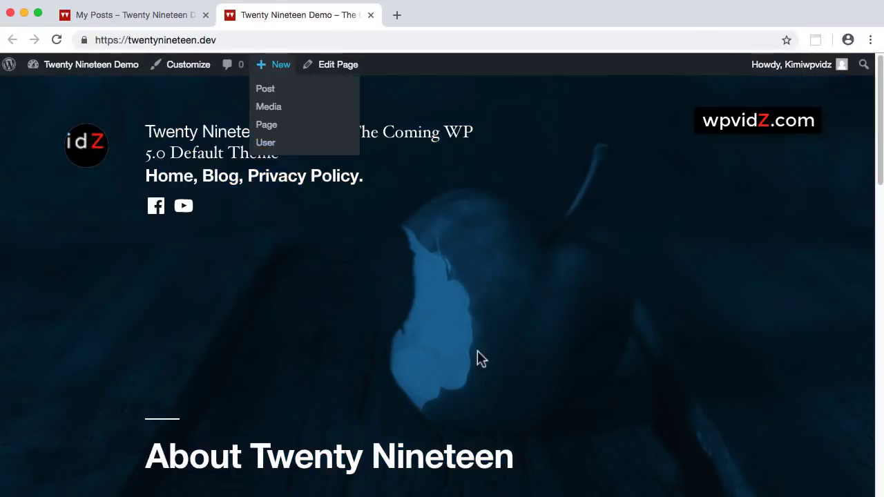
scroll(486, 412, down, 1)
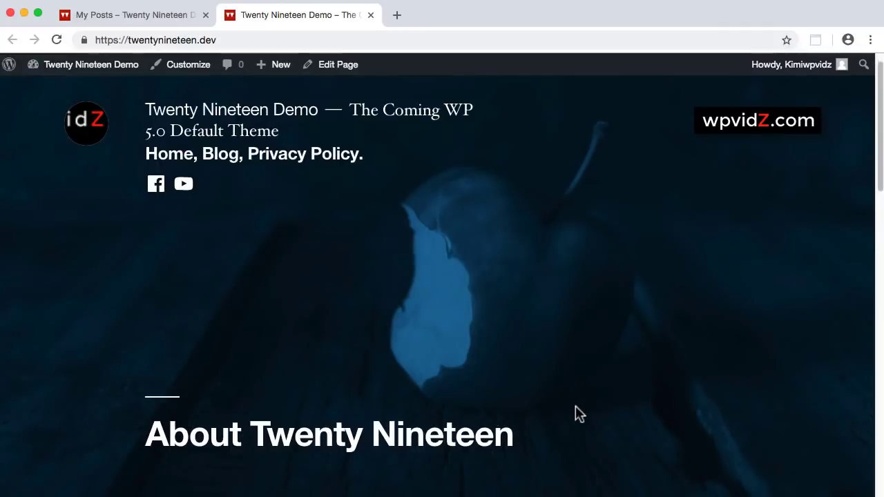
Step: Compare the home page's title, About Twenty Nineteen, in the page editor with the heading on the live page
click(336, 64)
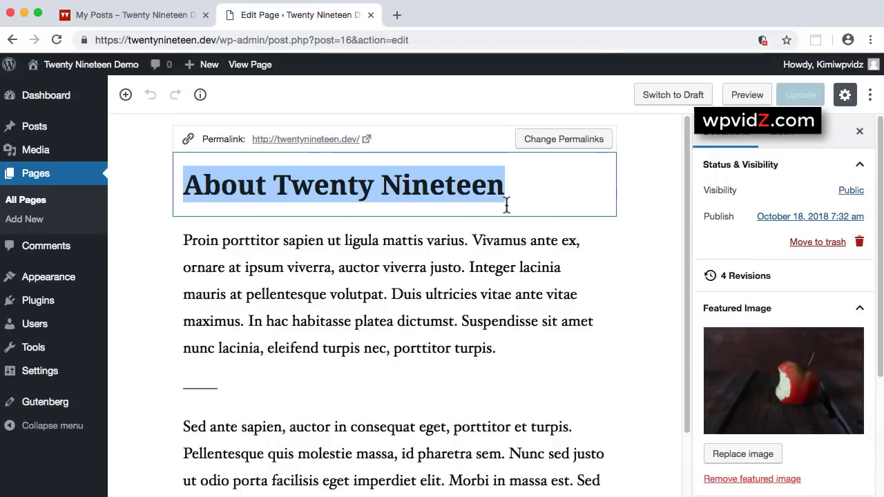
click(258, 68)
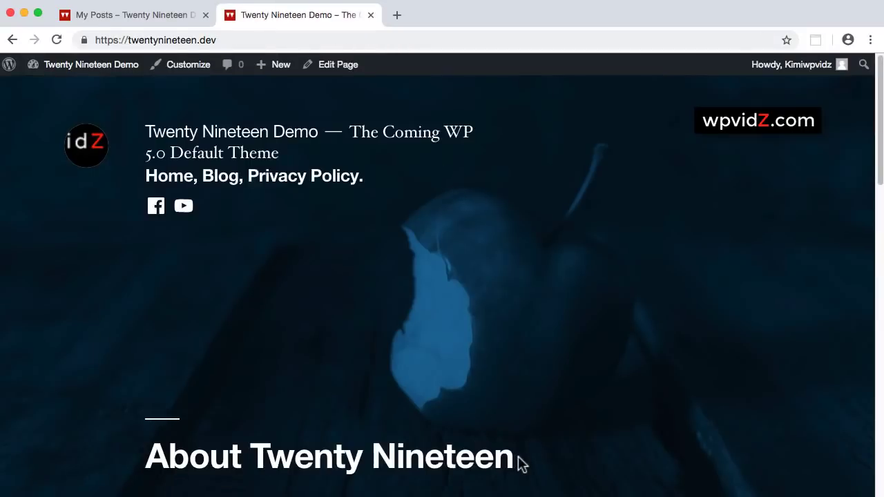
drag(516, 464, 147, 442)
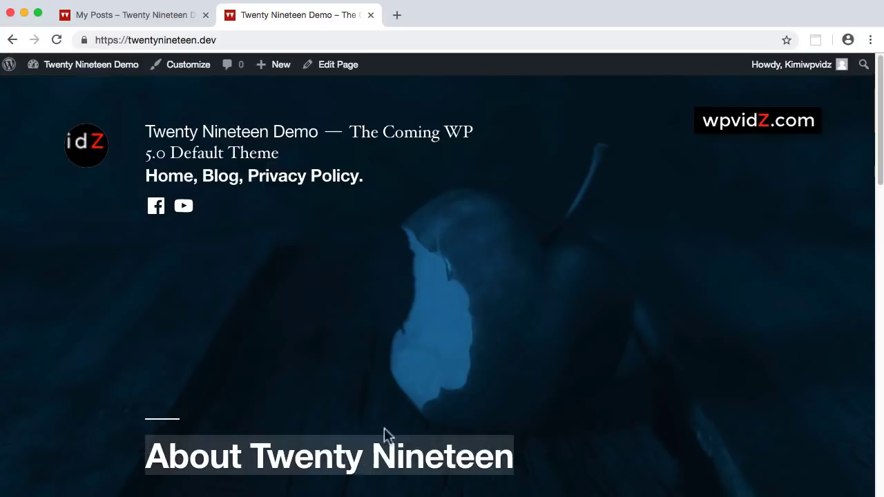
Step: Open the My Posts page for editing, closing the extra Home page tab, and highlight the page title
click(162, 15)
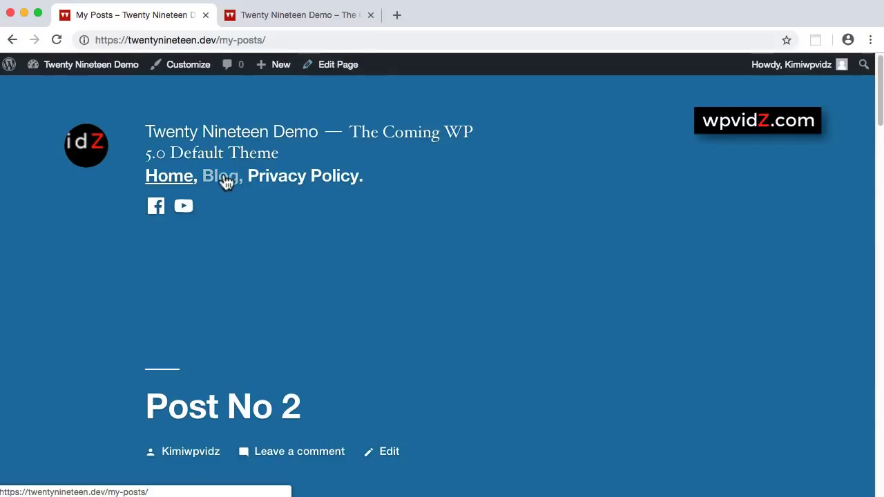
click(325, 67)
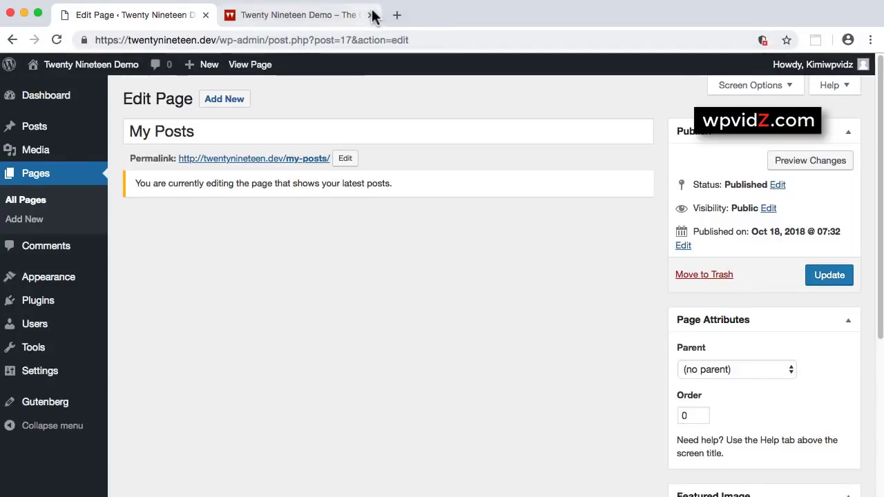
click(372, 15)
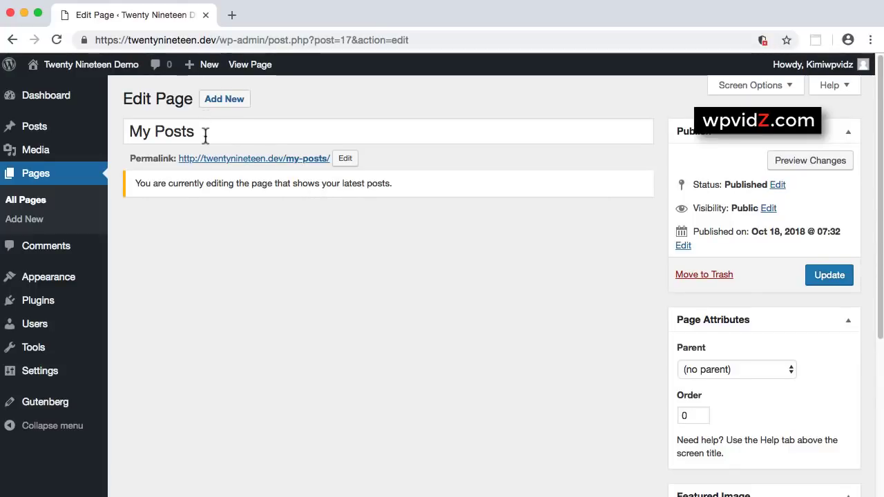
drag(200, 131, 127, 128)
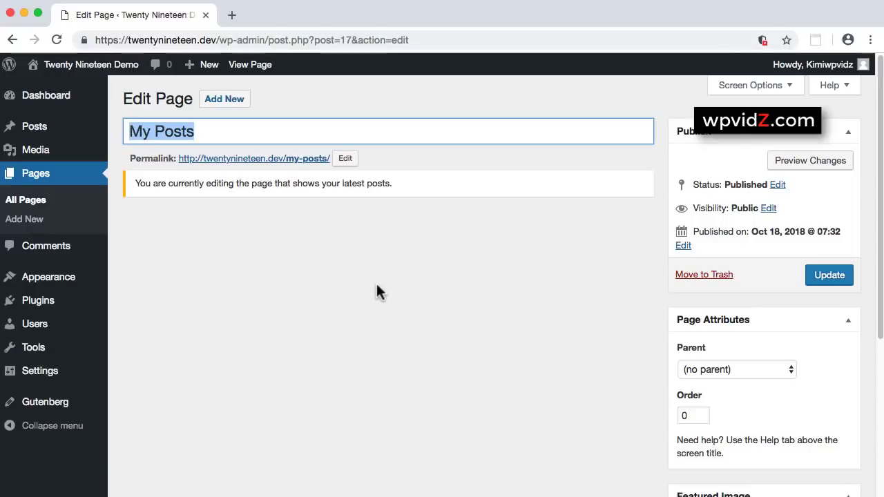
Step: View the live My Posts page, highlight the my-posts slug in its address and examine the Post No 2 header
click(252, 66)
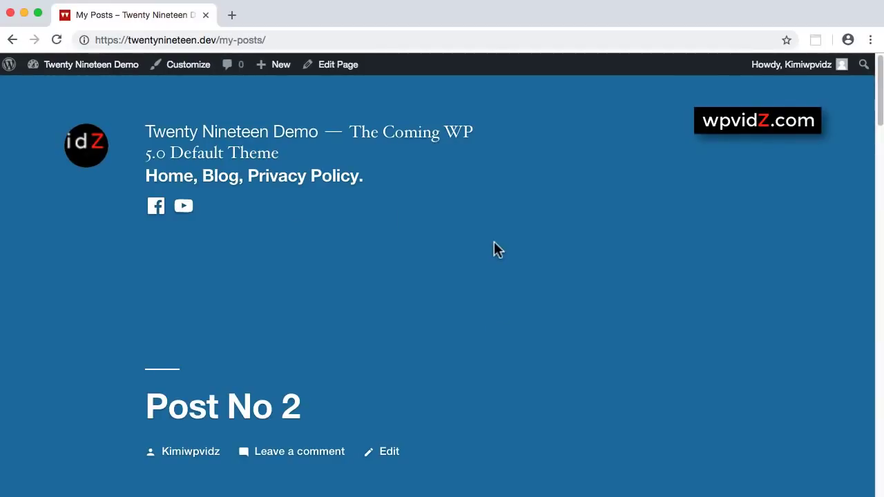
drag(219, 40, 263, 39)
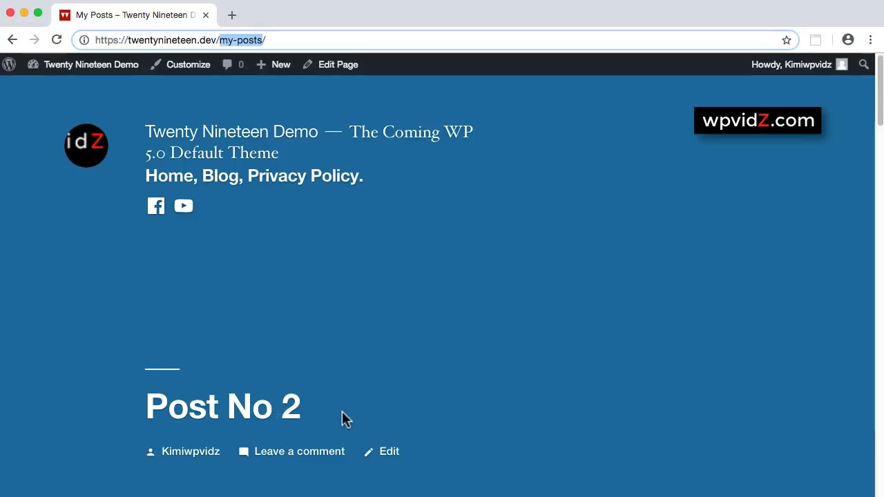
scroll(592, 421, down, 5)
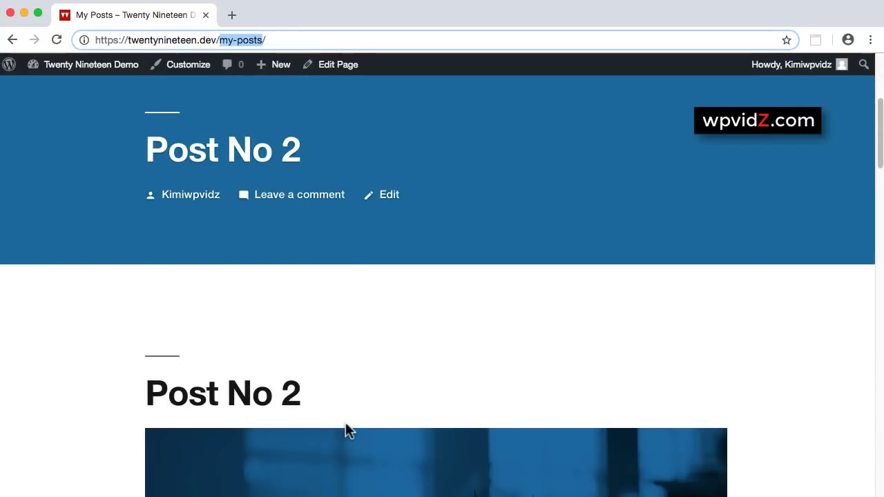
scroll(469, 374, up, 5)
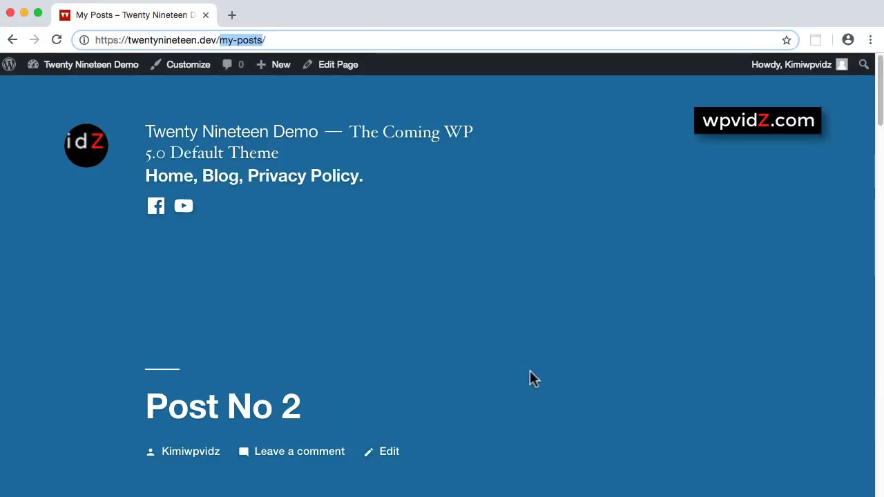
scroll(621, 380, down, 3)
scroll(607, 262, up, 3)
Step: Open the Privacy Policy page from the site navigation and review its header image and content
click(284, 182)
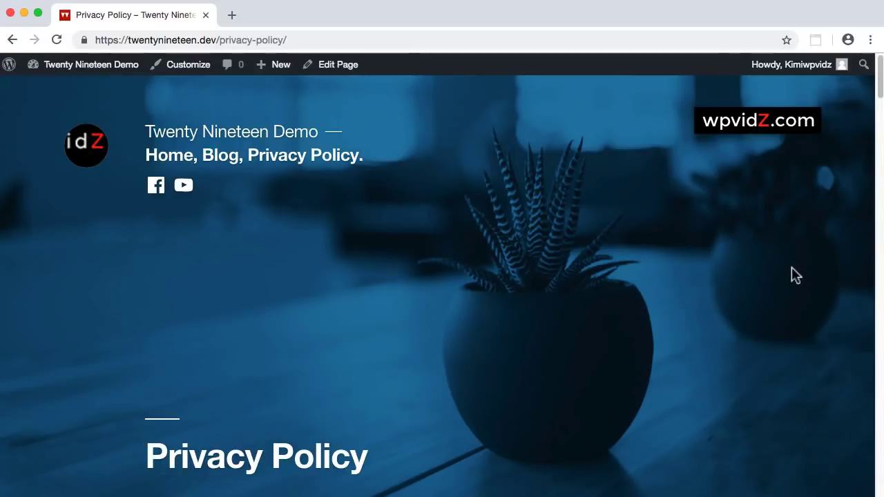
scroll(784, 286, down, 10)
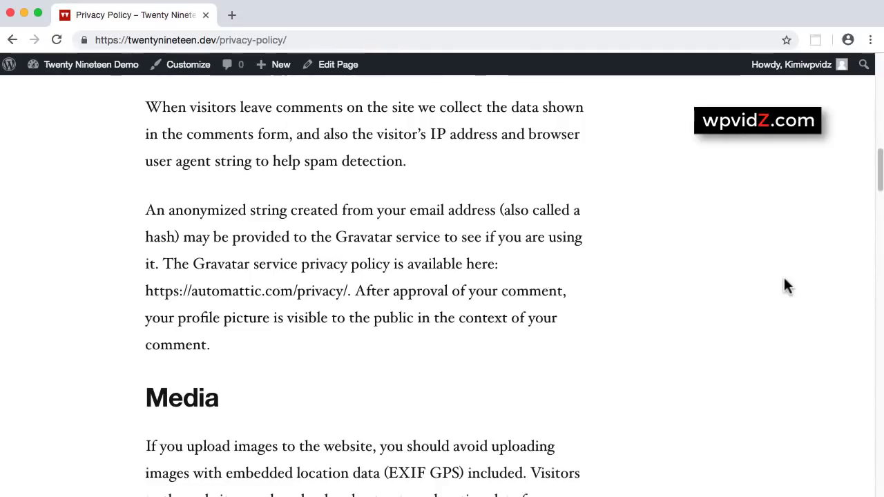
scroll(784, 286, up, 4)
scroll(785, 281, up, 6)
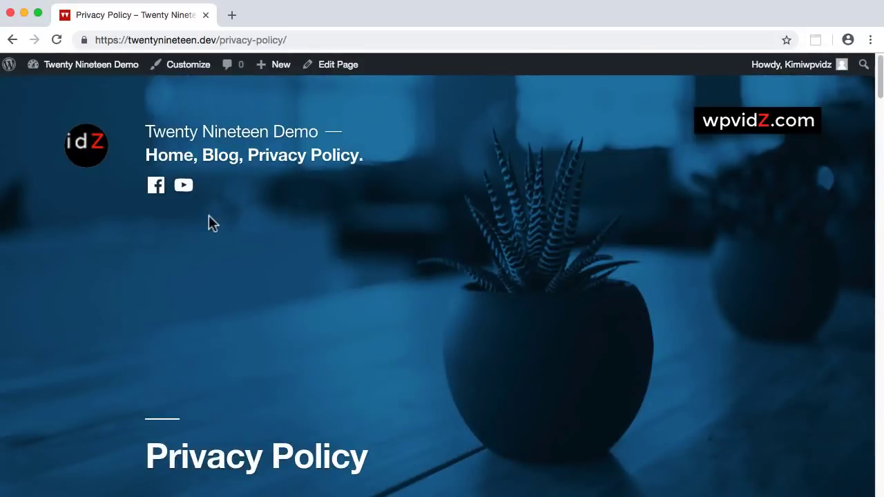
Step: Return to the Blog page, find the Post No 2 entry, open the single post and check its address
click(219, 155)
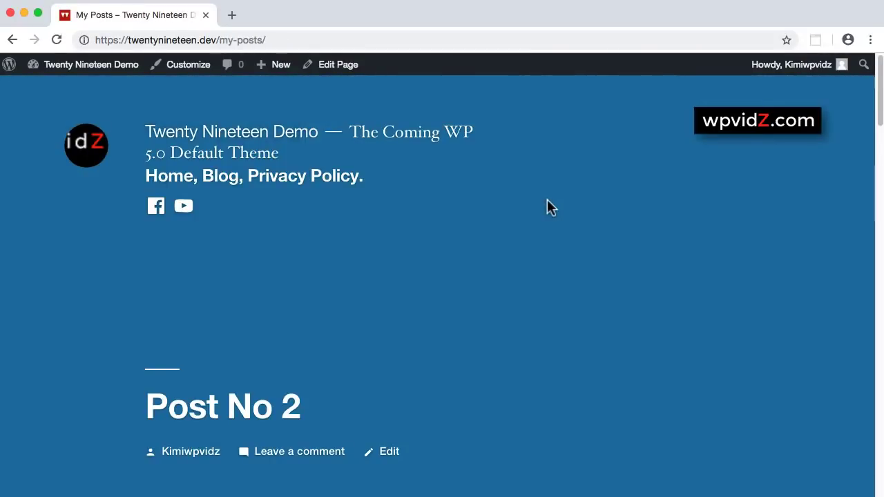
scroll(669, 360, down, 3)
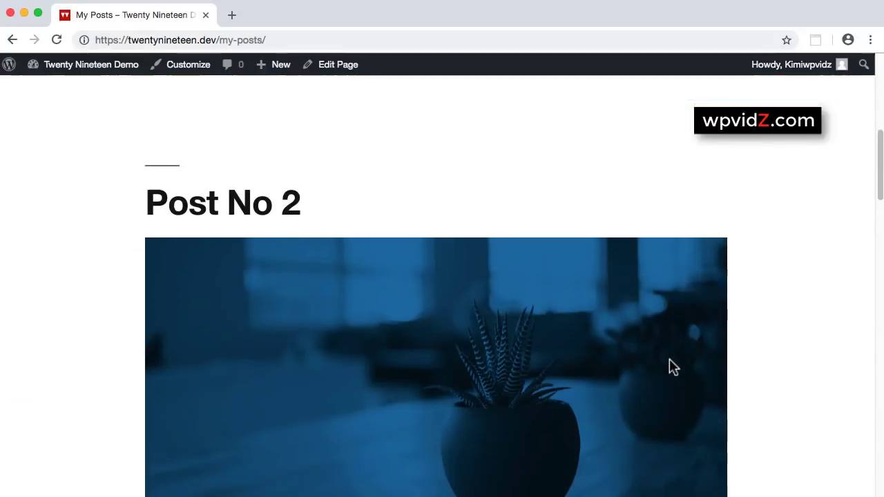
scroll(368, 228, down, 2)
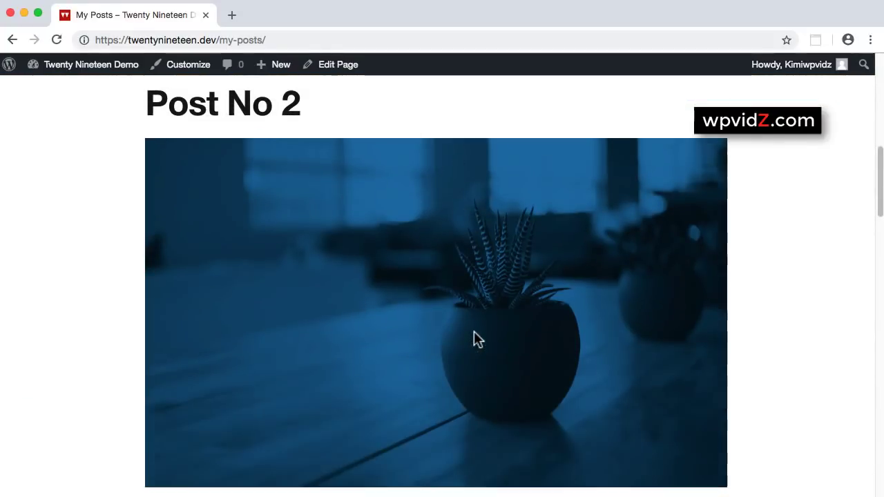
click(239, 110)
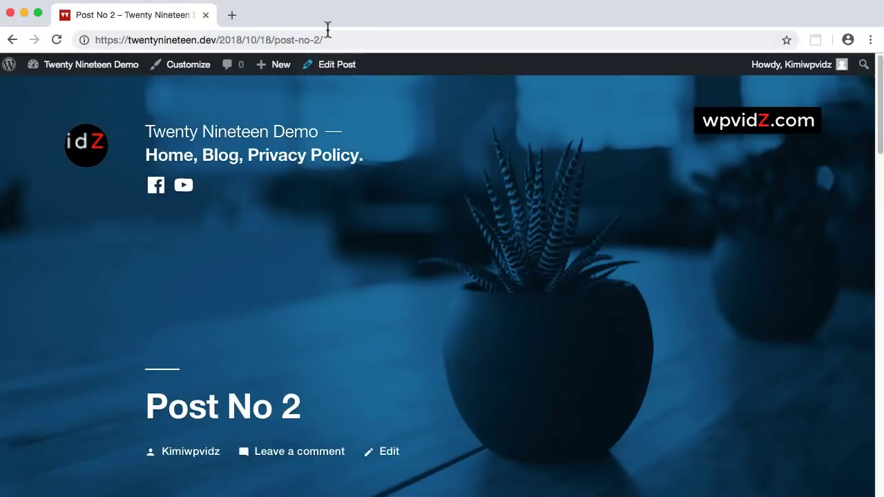
click(294, 38)
click(443, 251)
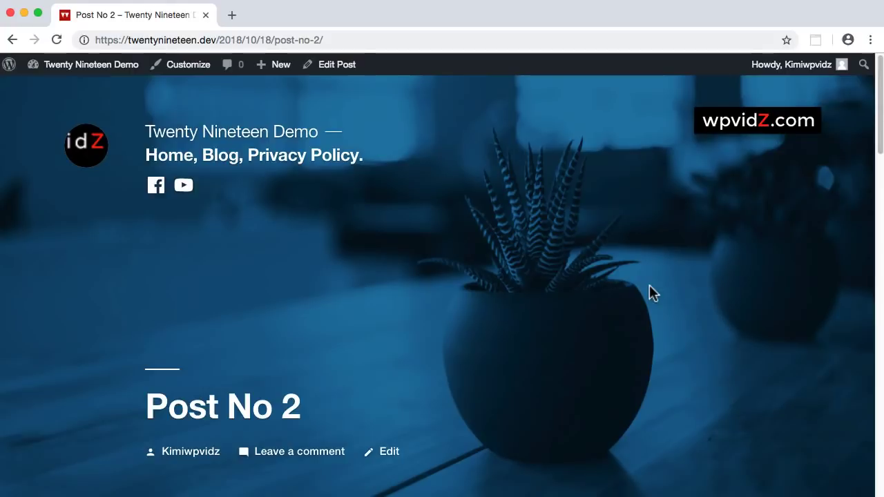
Step: Review the Post No 2 layout from the featured image header through the body text and the apple image
scroll(649, 286, down, 10)
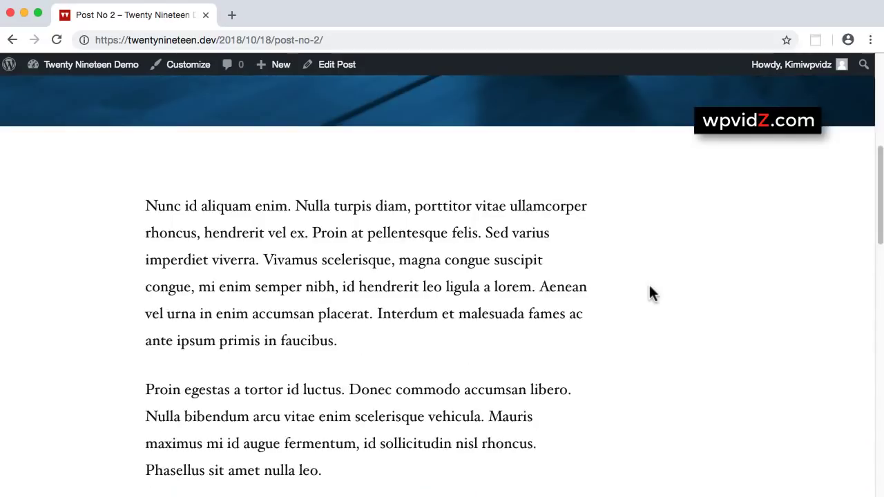
scroll(675, 338, down, 10)
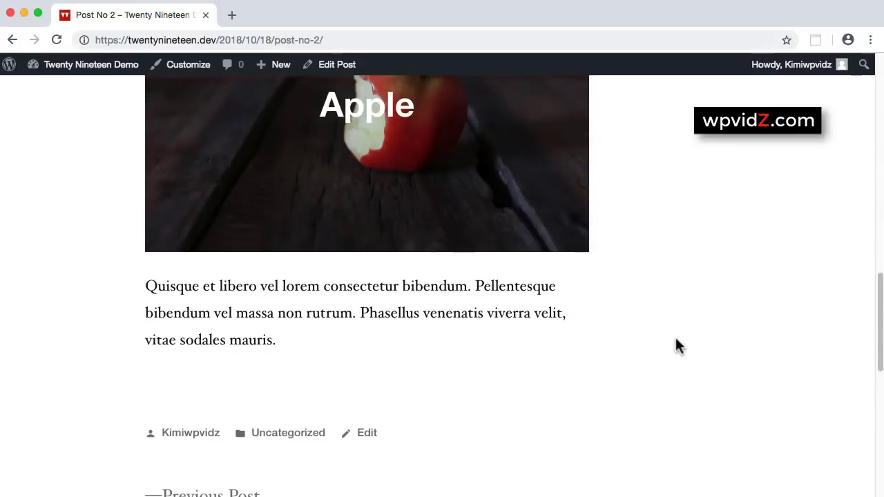
scroll(710, 331, up, 20)
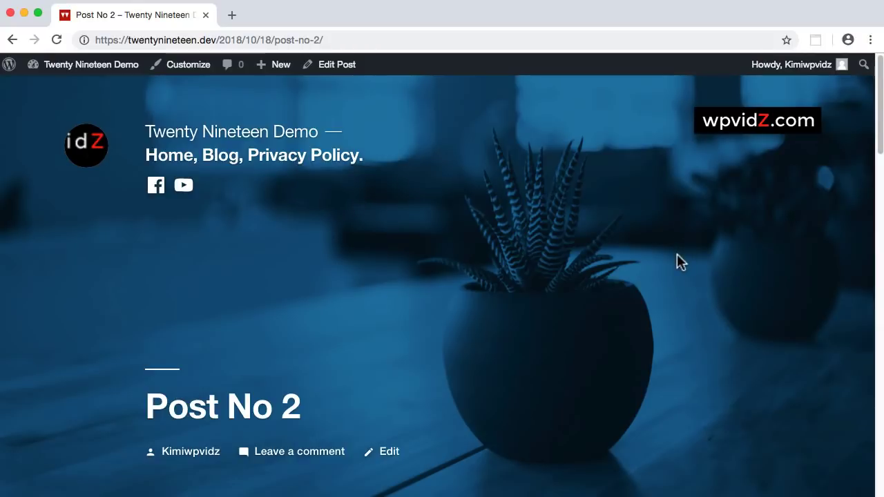
scroll(677, 255, down, 5)
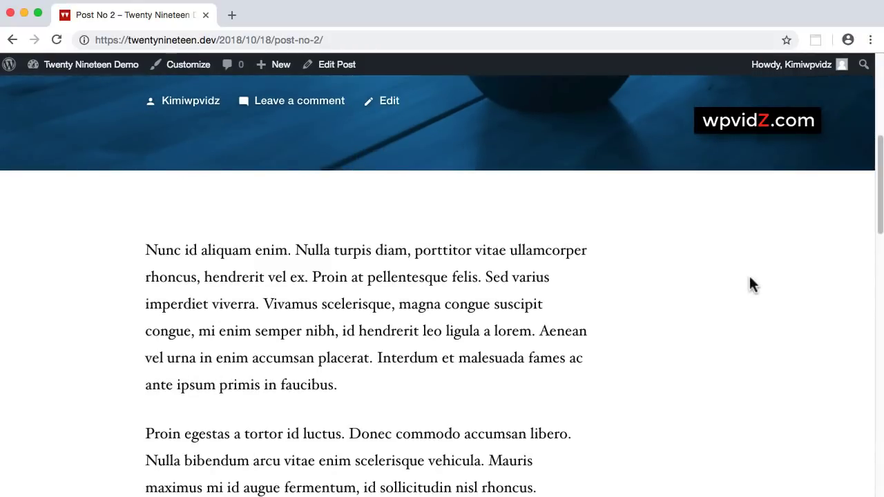
scroll(750, 278, down, 6)
scroll(750, 277, up, 4)
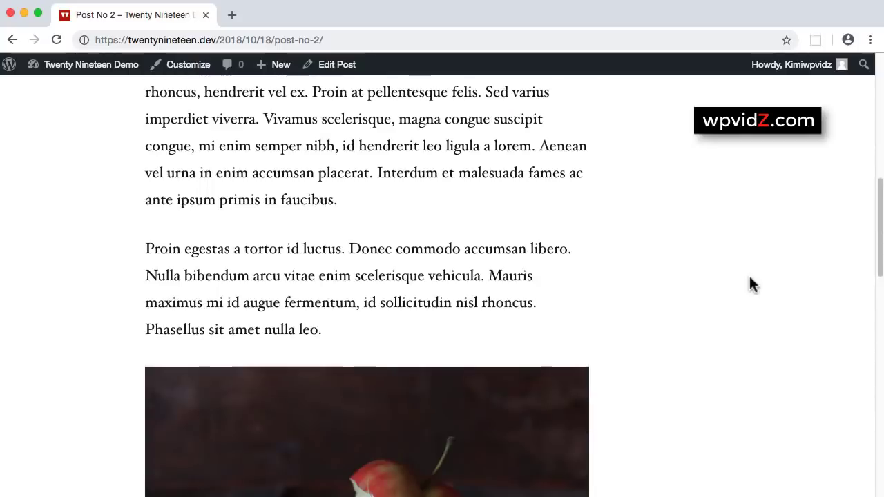
scroll(750, 278, up, 2)
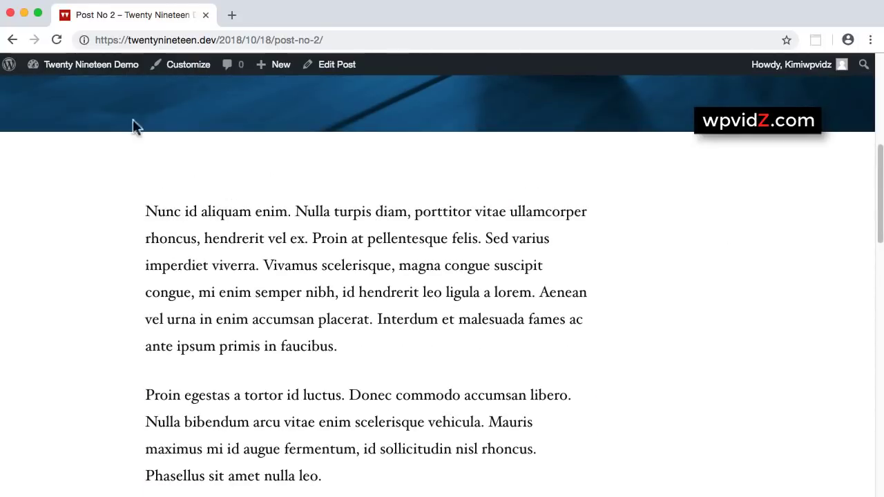
Step: Open Post No 2 in the Customizer and examine the available sections alongside the post preview
click(185, 65)
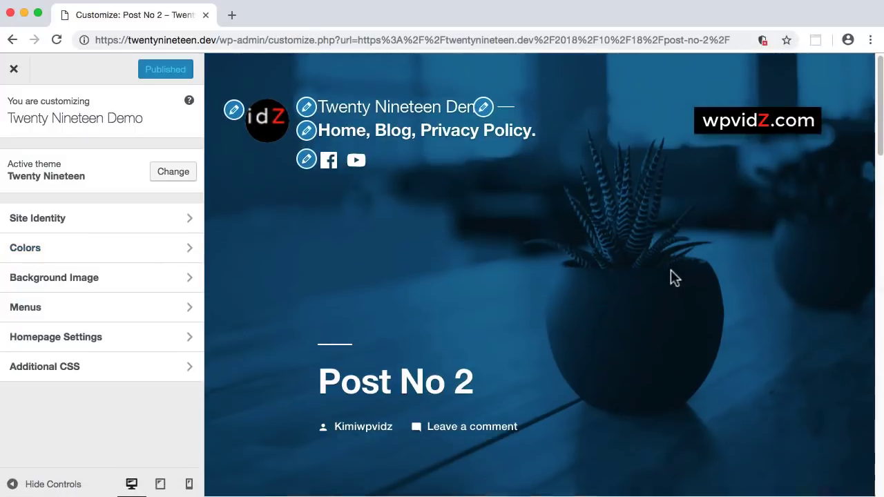
scroll(670, 278, down, 4)
scroll(670, 276, up, 1)
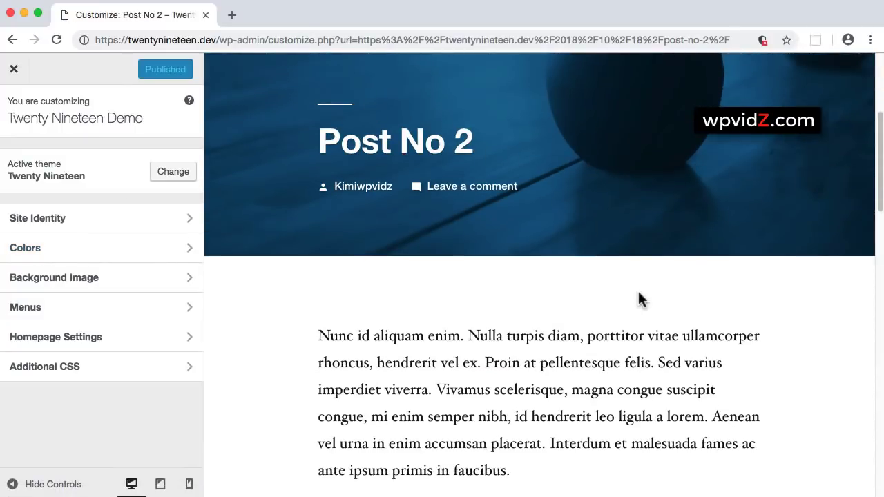
scroll(639, 297, down, 3)
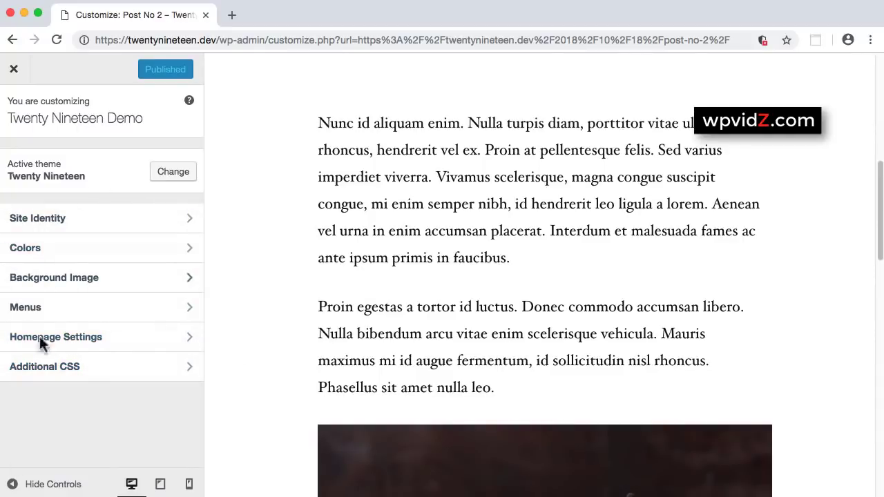
Step: Hide the Customizer controls and compare the full-width previews of Post No 2, the Home page and the Blog page
click(12, 484)
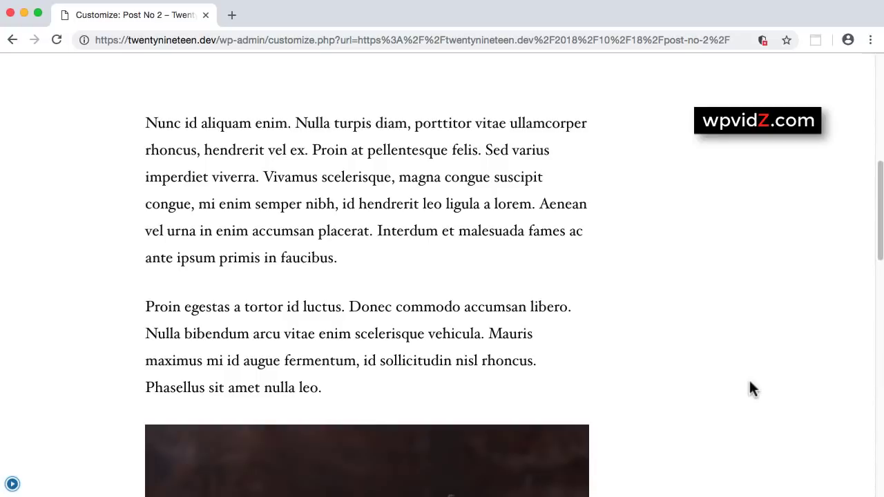
scroll(749, 381, down, 15)
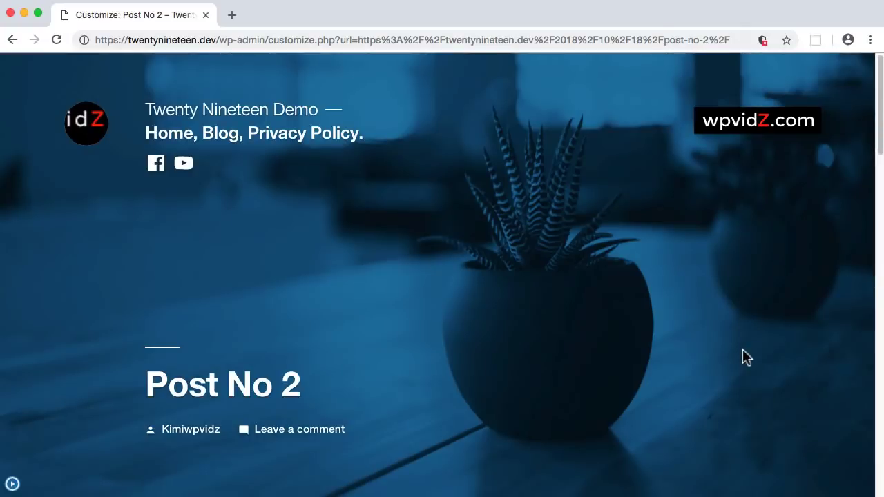
click(173, 136)
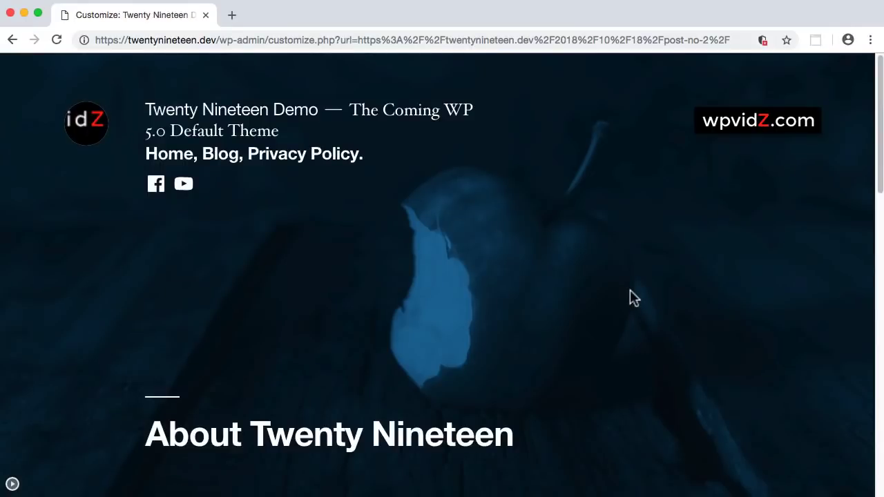
click(221, 155)
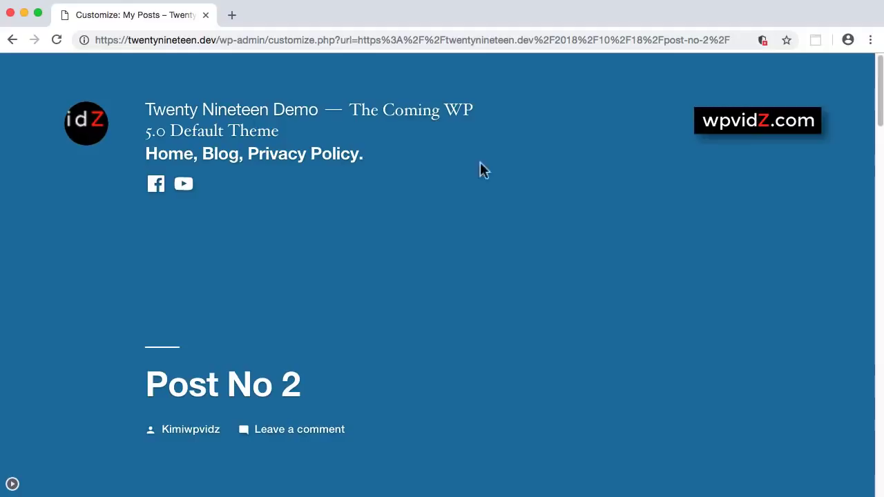
click(169, 153)
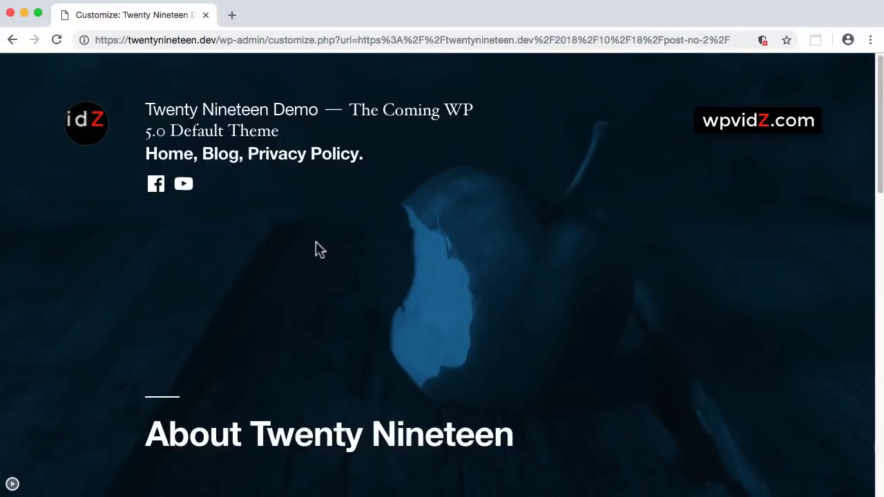
Step: Restore the Customizer controls and open the Homepage Settings
click(13, 484)
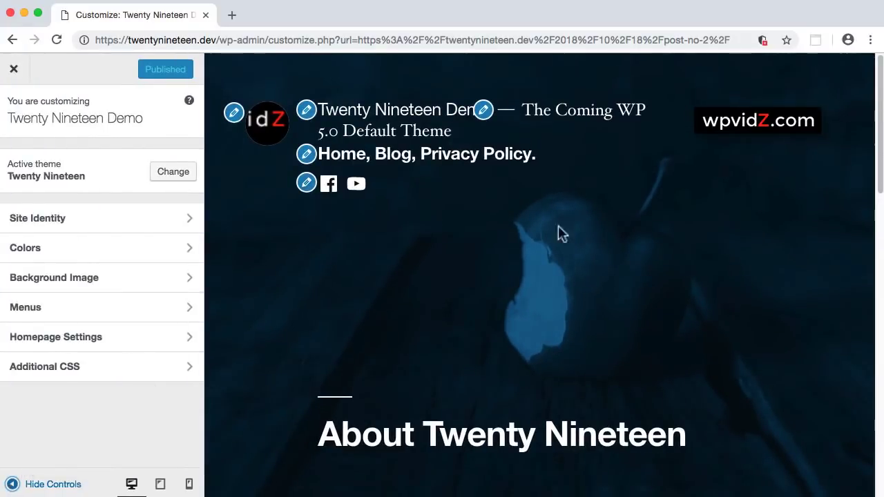
click(106, 344)
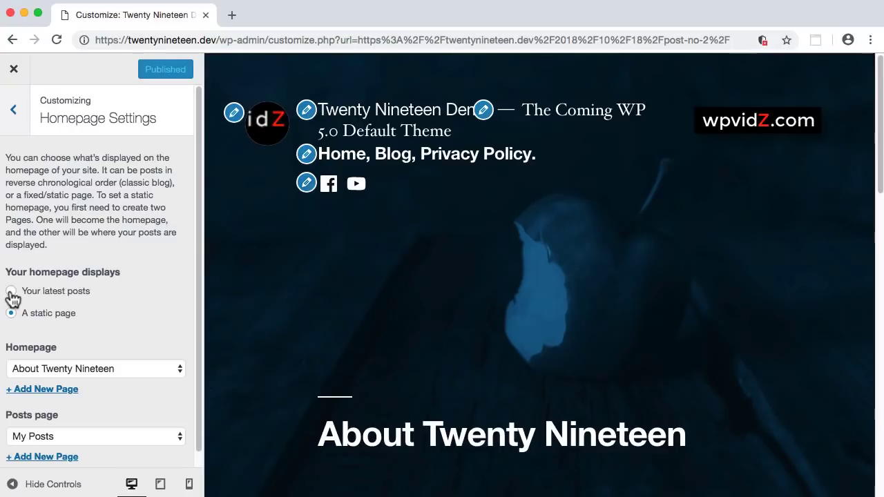
Step: Set the homepage to display the latest posts and review the full-width preview of Post No 2
click(12, 296)
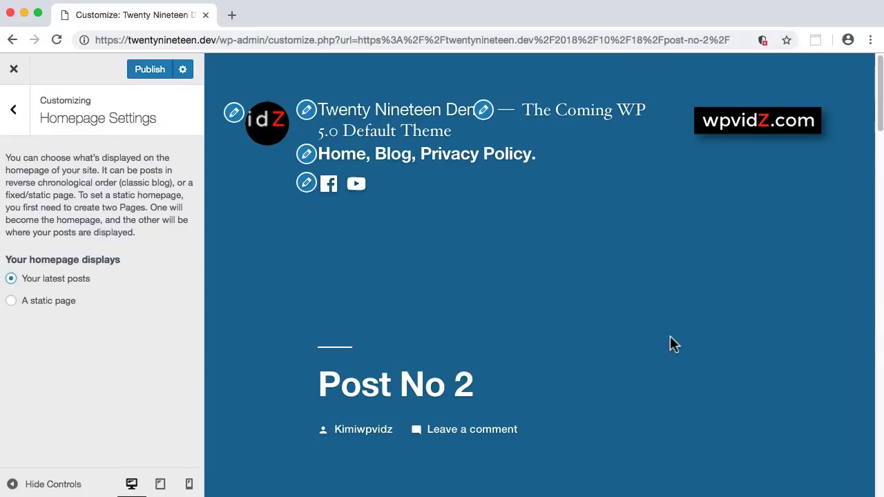
click(15, 485)
scroll(502, 376, down, 5)
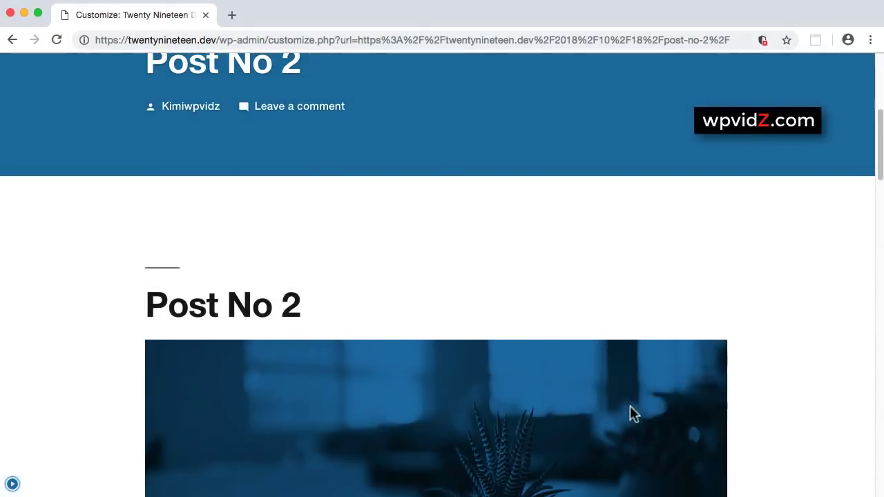
scroll(544, 407, down, 10)
scroll(515, 404, up, 5)
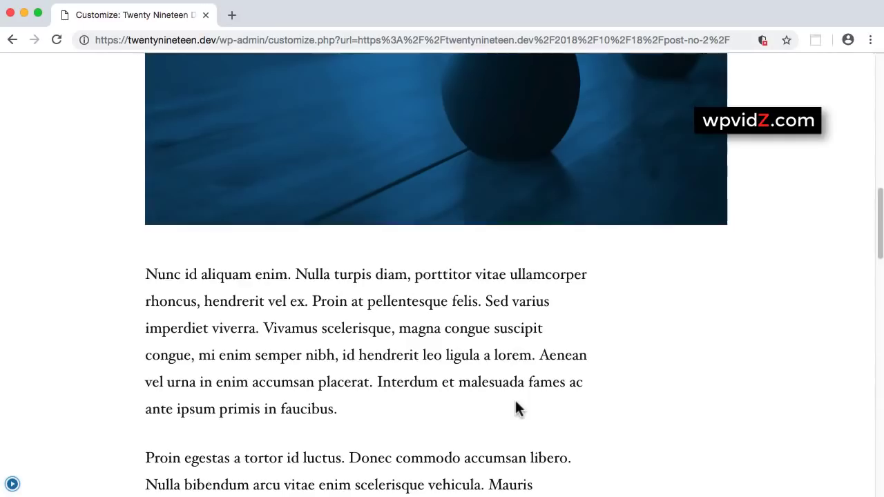
scroll(515, 404, up, 10)
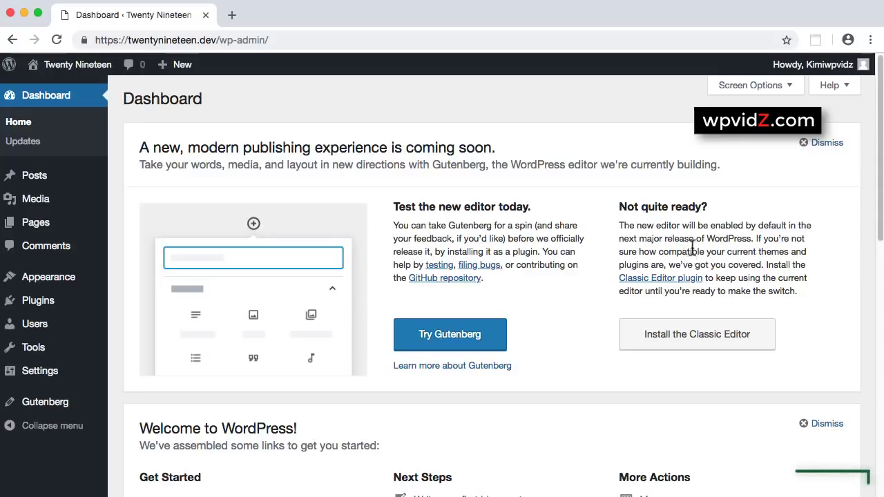
Step: Look over the admin dashboard and the installed plugins, and open the list of installed themes
scroll(687, 256, down, 10)
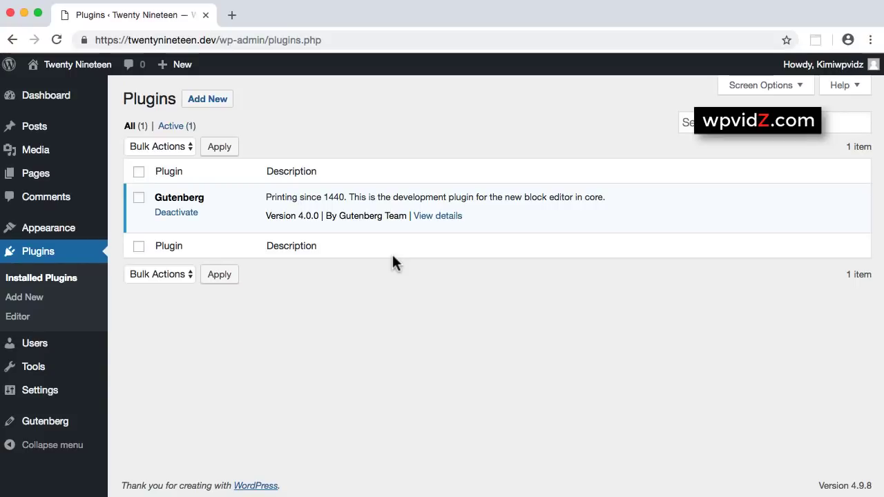
mouse_move(49, 231)
click(125, 230)
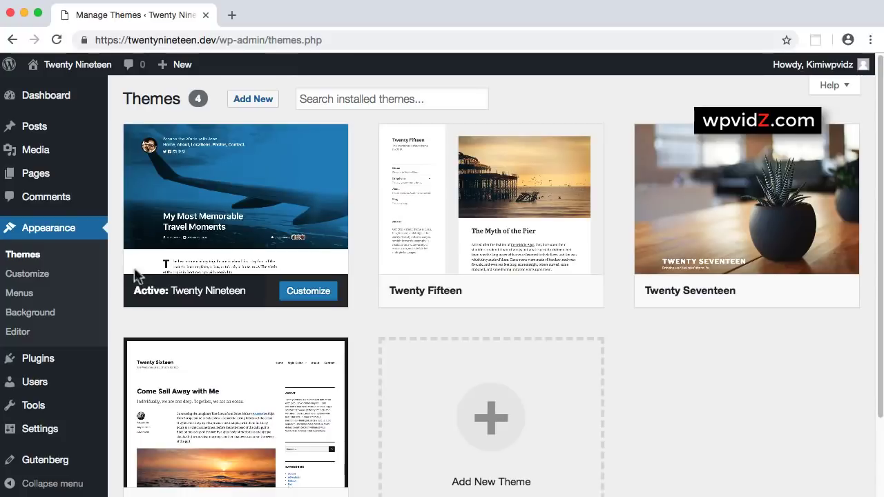
Step: Visit the site's front end in a new browser tab and review the Hello world! page down to the footer
mouse_move(73, 66)
drag(48, 91, 271, 15)
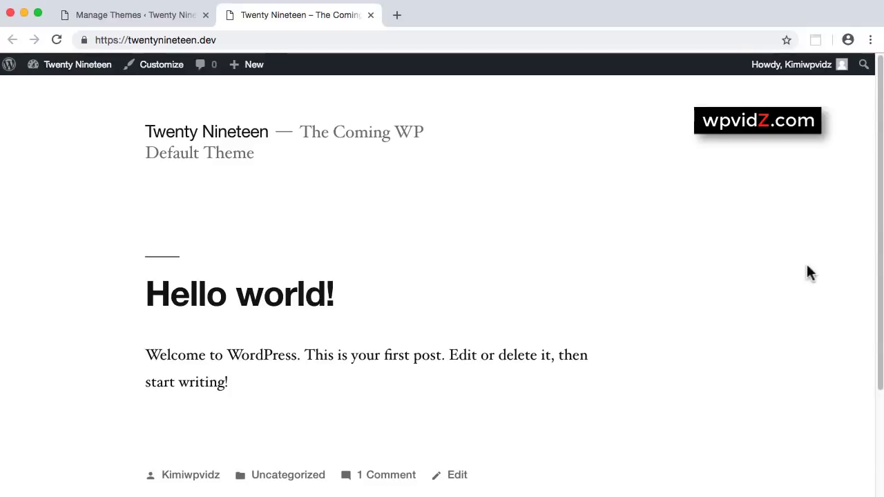
scroll(744, 281, down, 2)
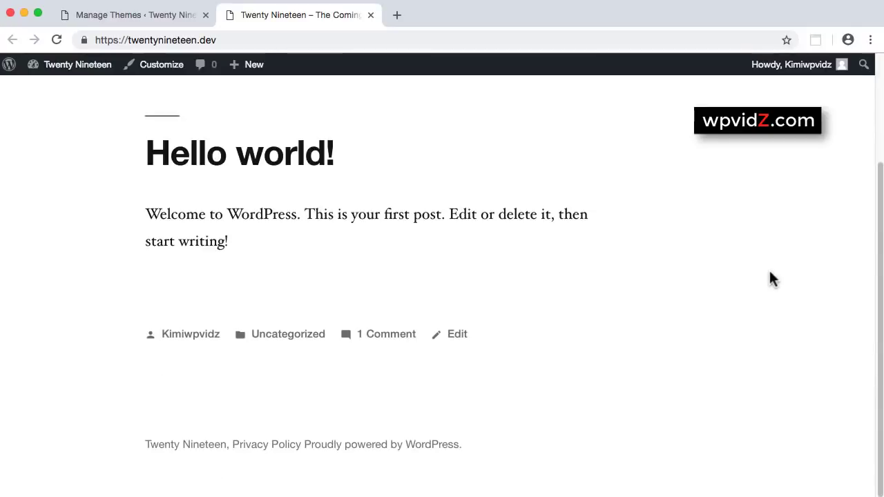
scroll(618, 375, up, 2)
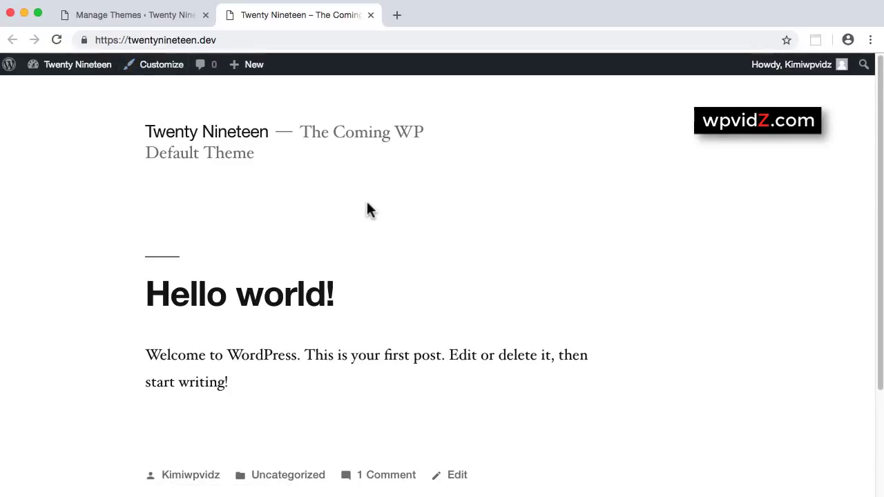
Step: Open Site Identity in the Customizer and add the wpvidZ image, cropped to a square around "idZ", as the logo
click(147, 67)
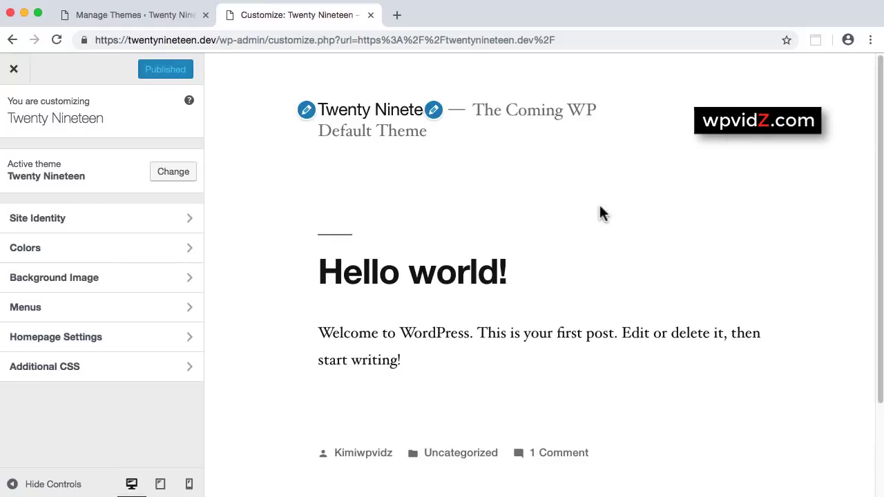
click(89, 227)
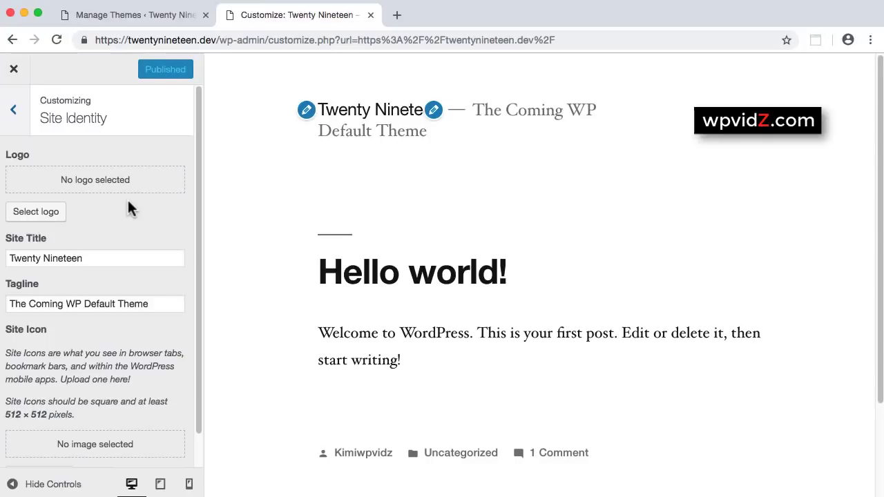
click(40, 212)
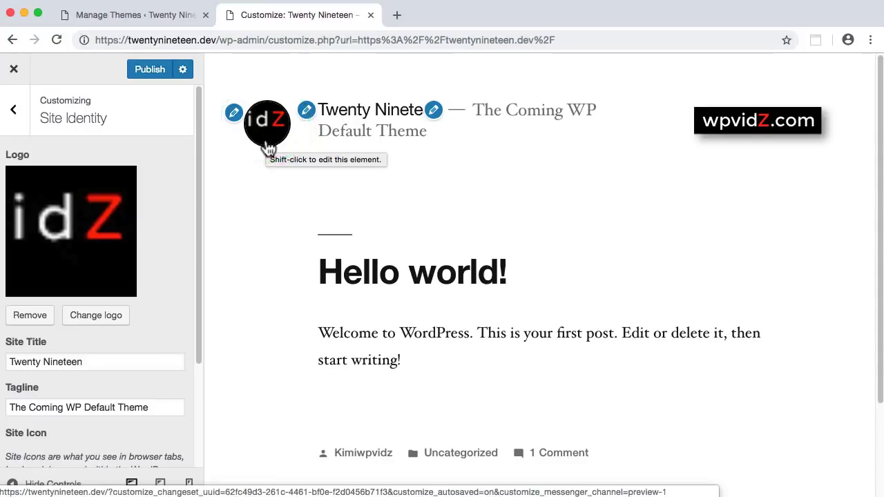
Step: Examine the logo in the Twenty Nineteen theme details screenshot and return to the Customizer
click(121, 16)
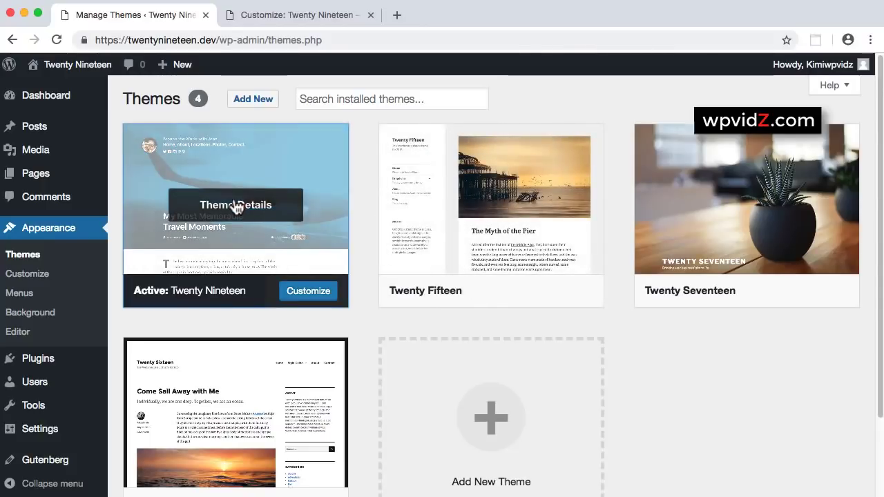
click(236, 204)
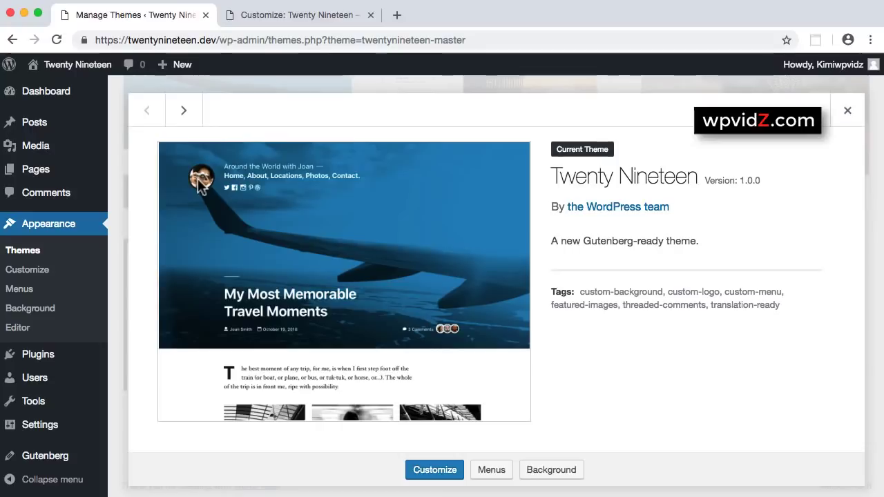
click(304, 14)
Step: Change the site title to "Twenty Nineteen Demo" and the tagline to "The Coming WP 5.0 Default Theme"
scroll(78, 359, down, 2)
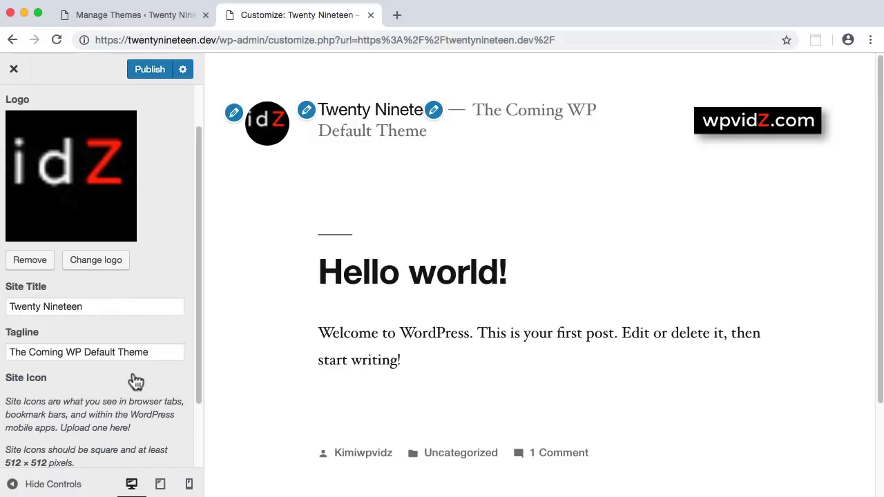
click(95, 307)
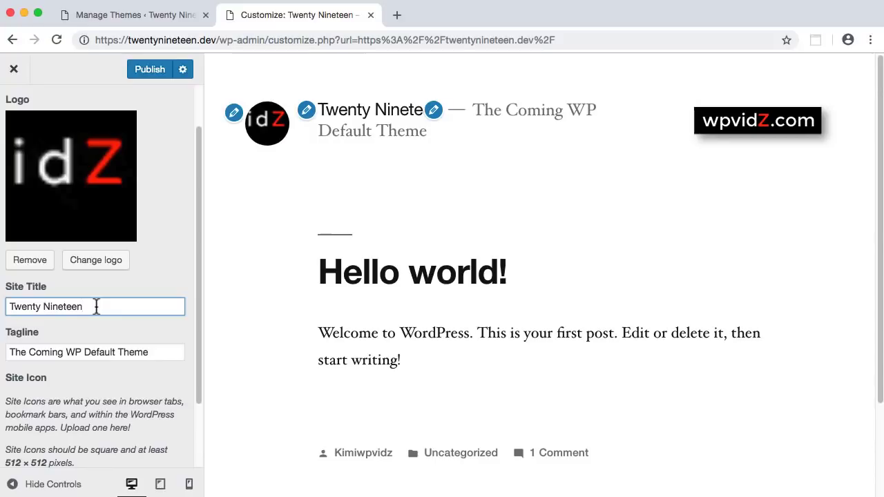
text(Demo)
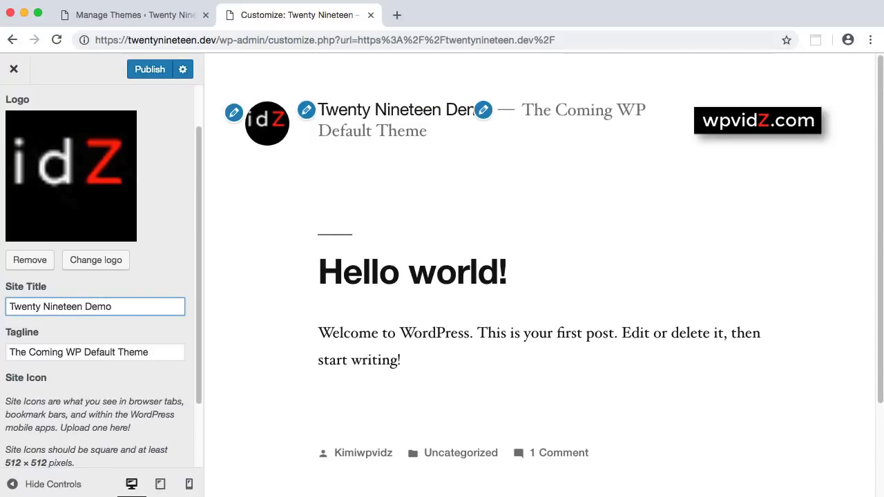
click(164, 352)
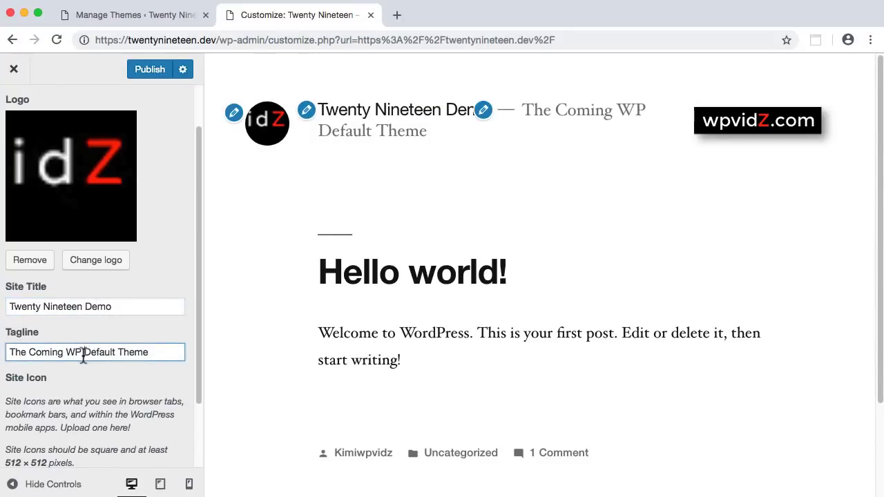
text(5.0)
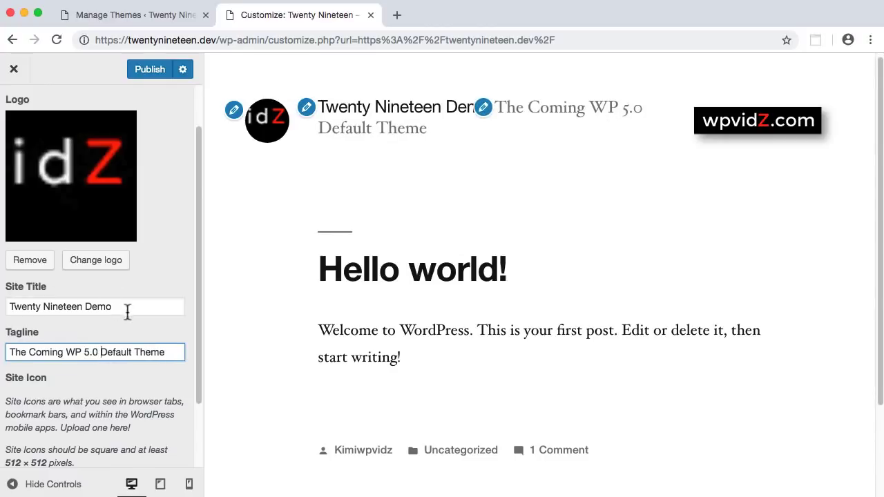
Step: Use the red image with the white W as the site icon and publish the Site Identity changes, closing the Customizer
scroll(138, 314, down, 3)
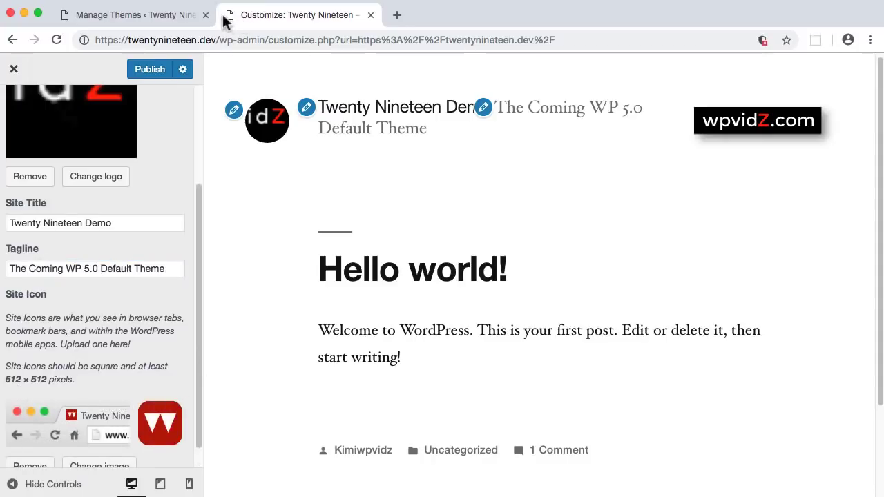
click(153, 69)
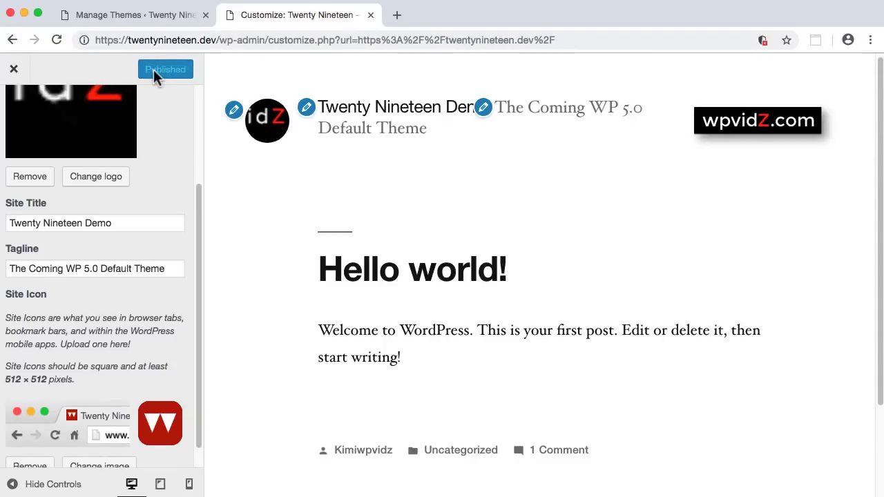
click(13, 69)
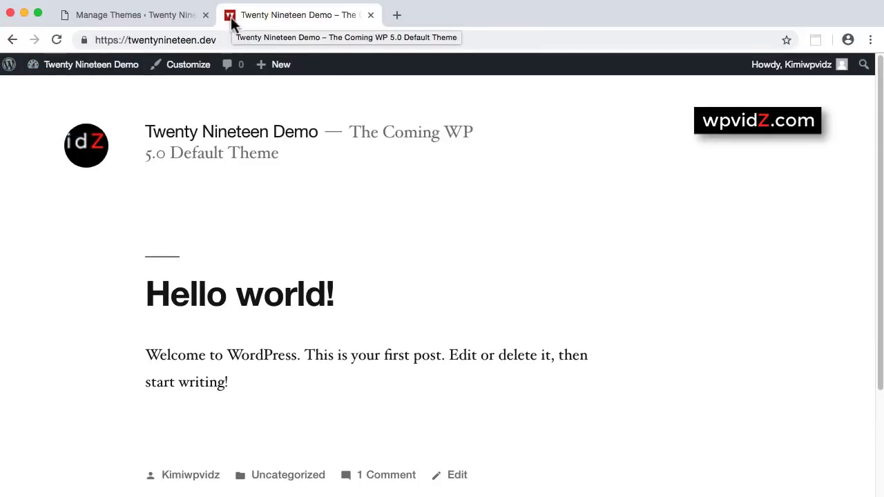
Step: Reopen the Customizer and review the logo, title, tagline and site icon under Site Identity
click(185, 73)
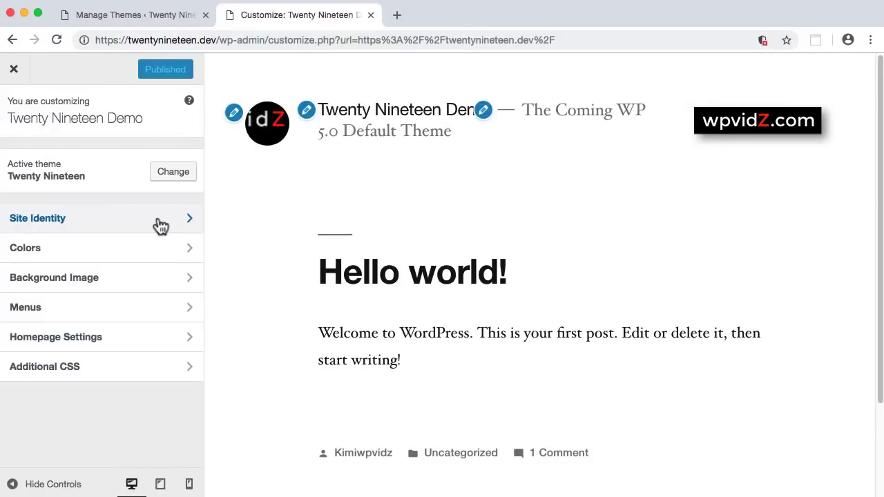
click(102, 223)
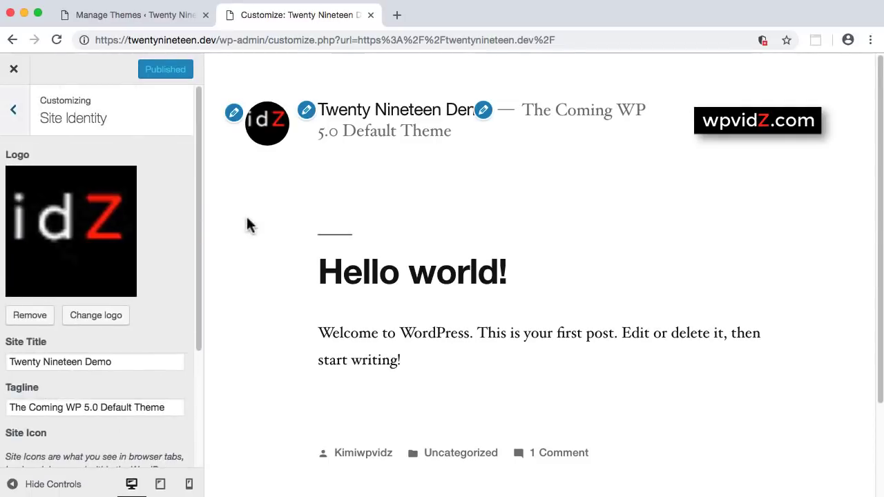
scroll(161, 353, down, 3)
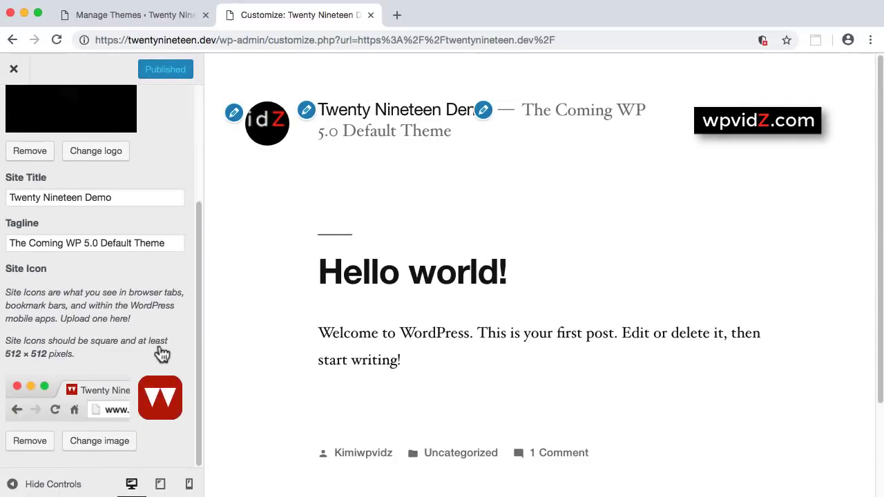
scroll(161, 354, up, 3)
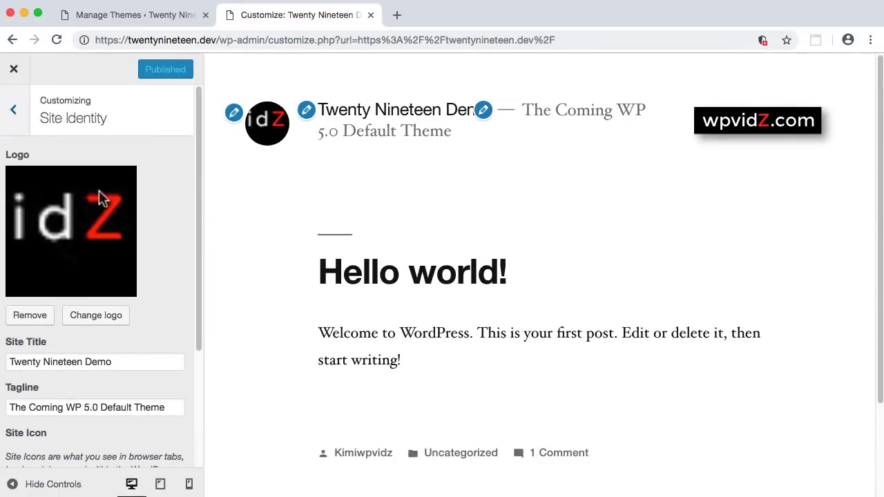
click(13, 110)
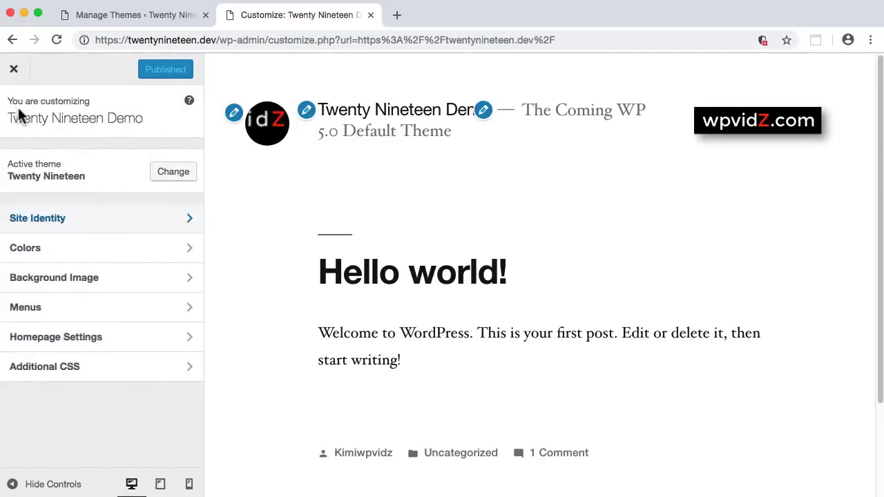
Step: Try a light gray #e0e0e0 background color for the site and restore the default color
click(52, 254)
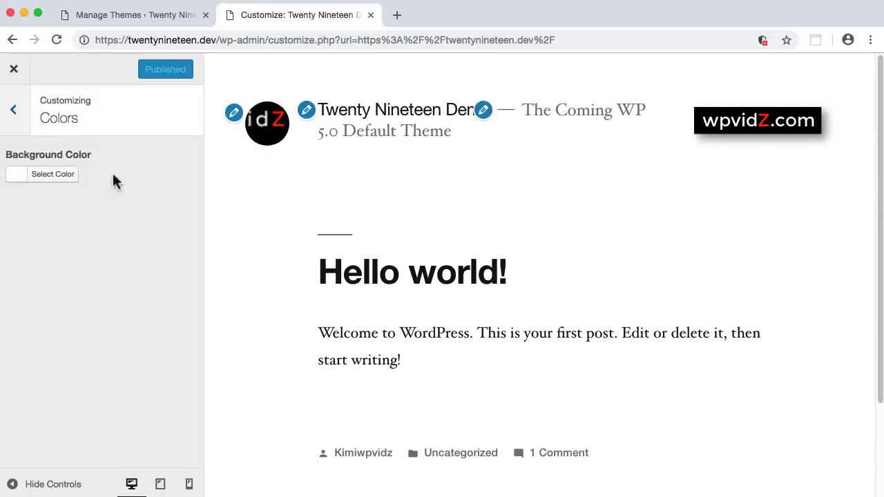
click(16, 175)
click(42, 220)
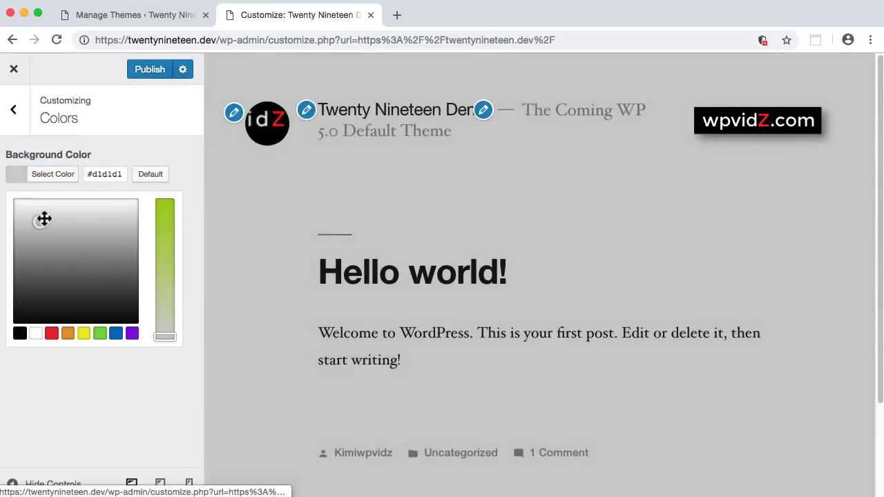
drag(44, 219, 42, 213)
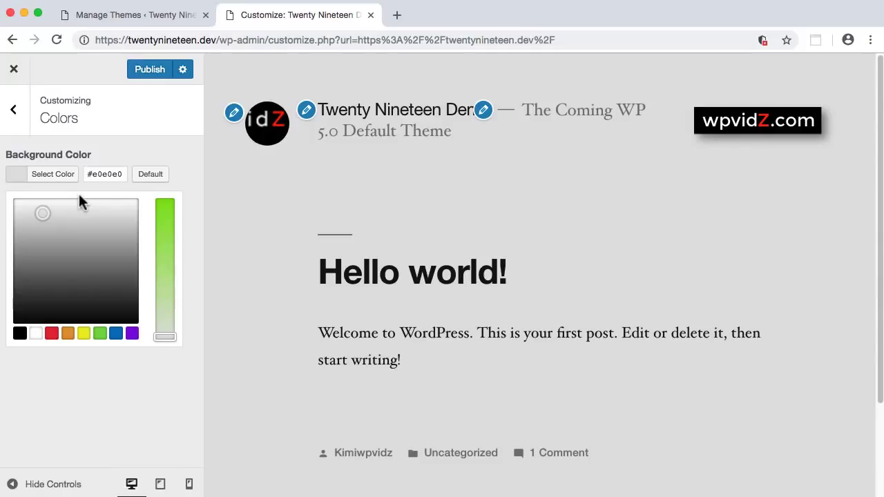
click(150, 175)
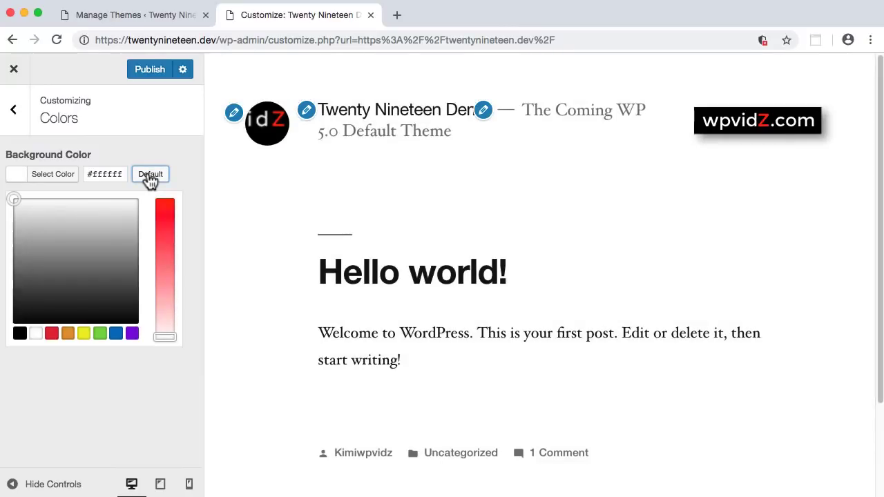
click(15, 118)
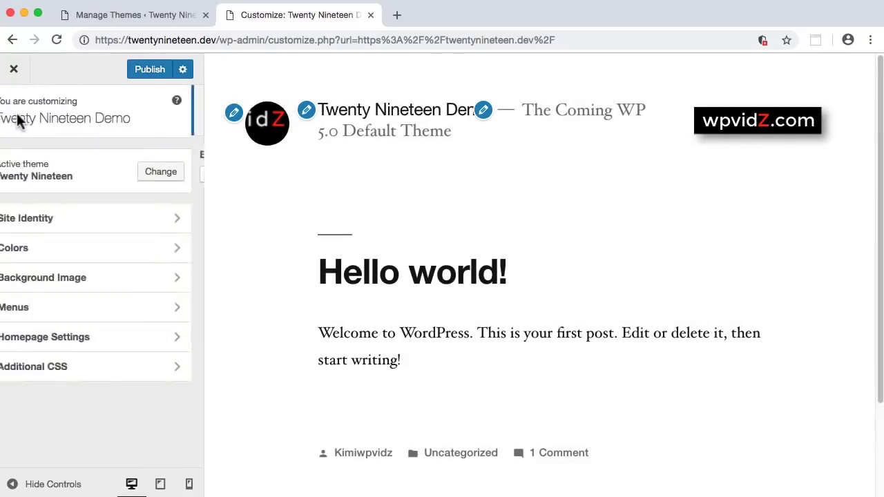
Step: Try the uploaded apple-bite.jpg as the site's background image and remove it again
click(95, 279)
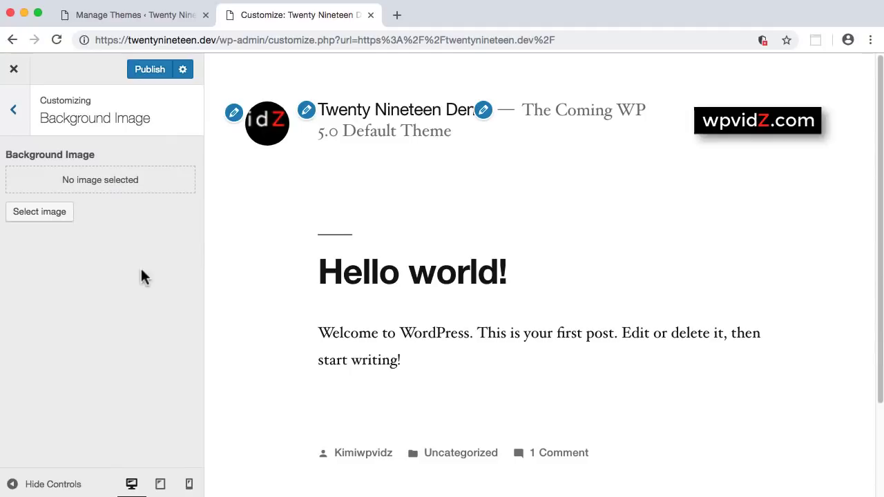
click(41, 212)
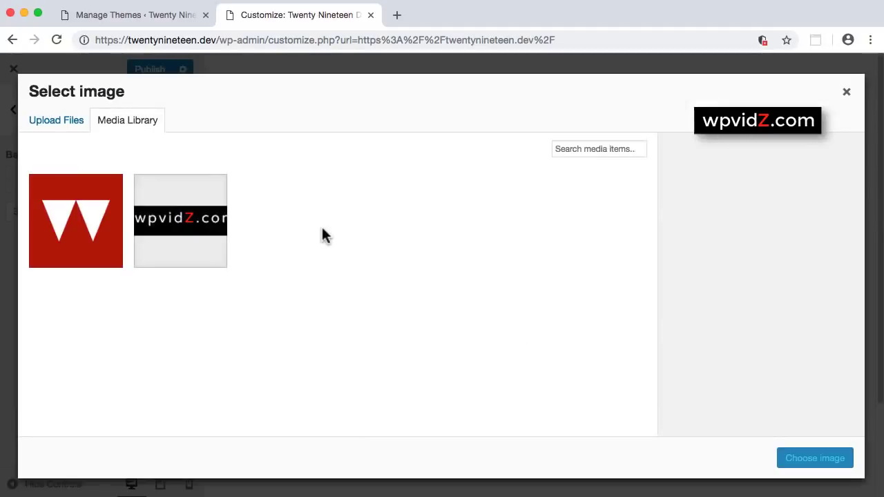
click(64, 121)
click(420, 295)
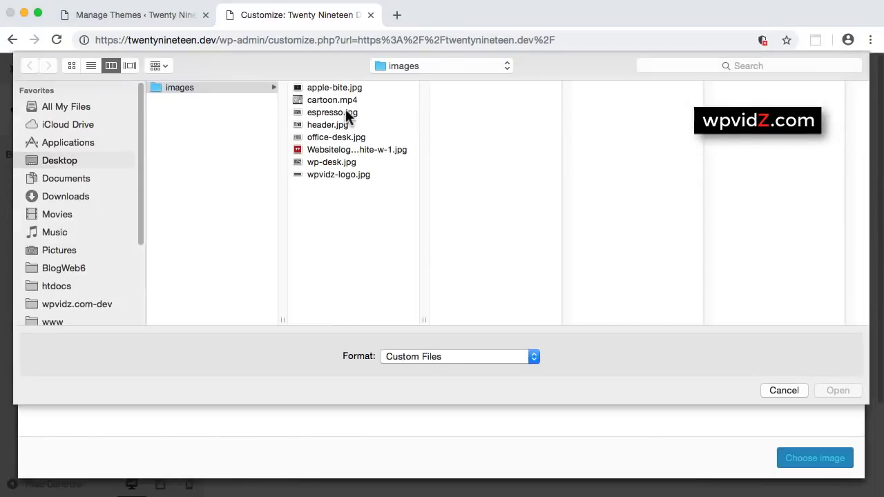
click(345, 111)
click(348, 87)
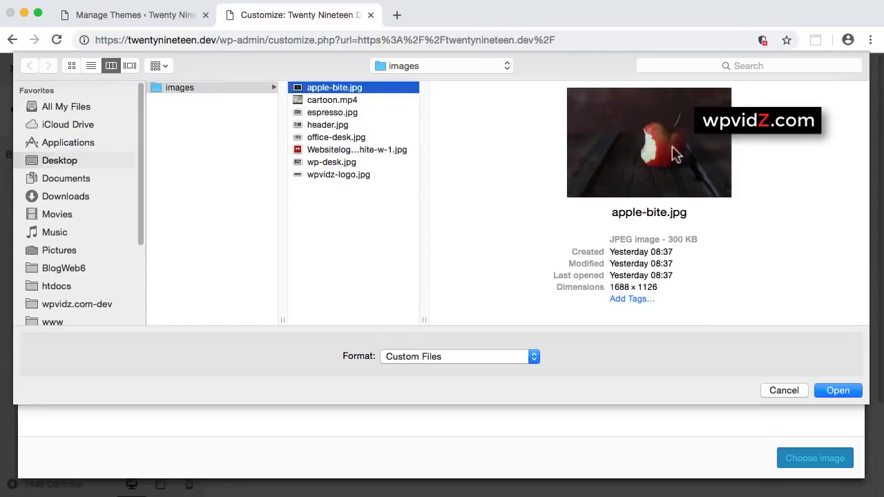
click(835, 390)
click(813, 452)
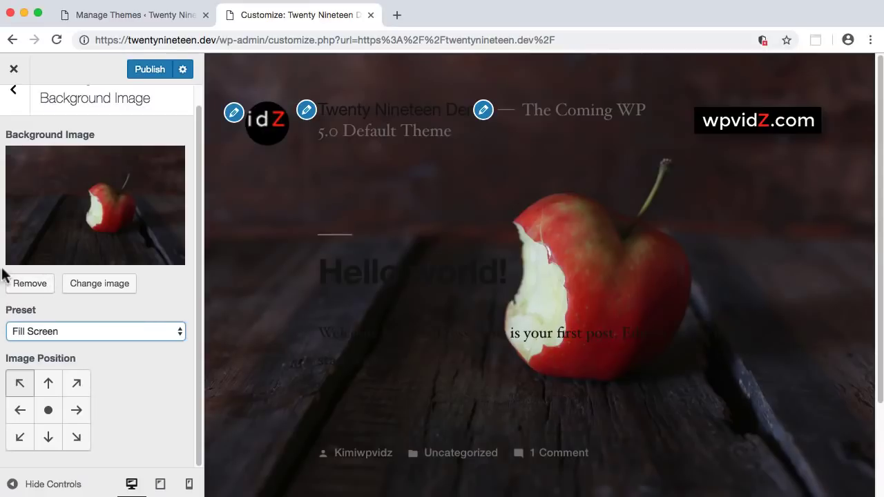
click(31, 285)
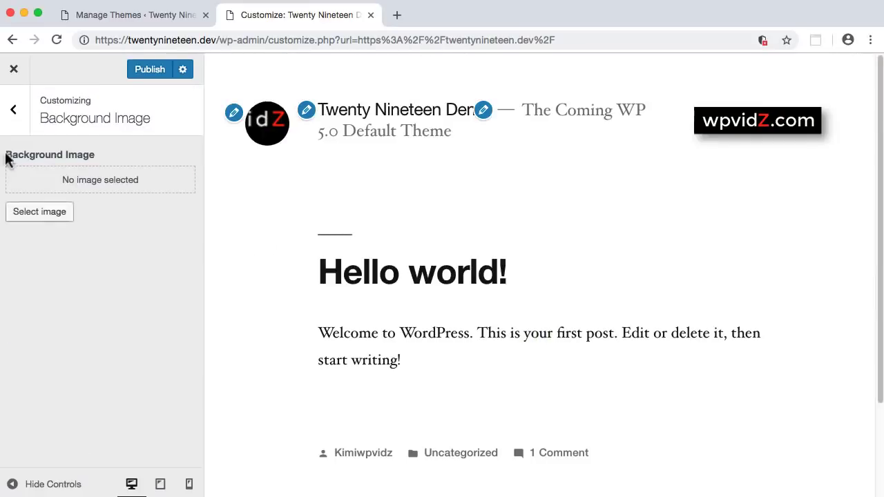
click(11, 123)
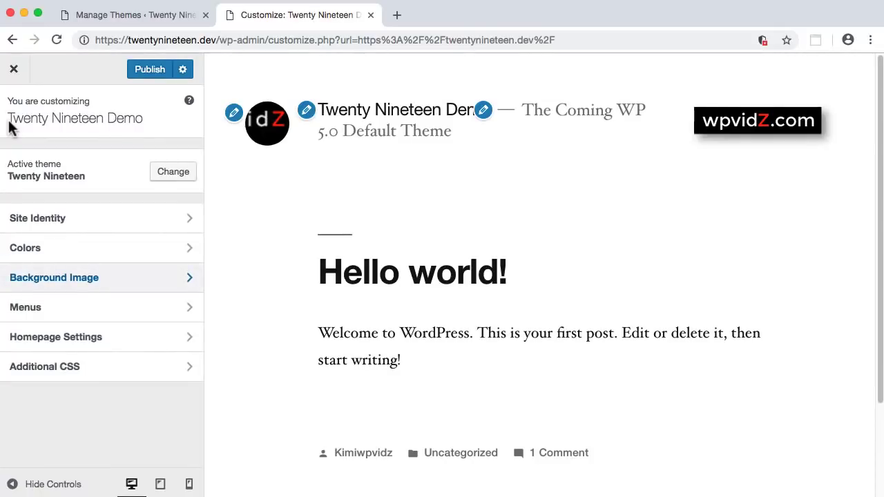
Step: Examine the theme's menu locations and the menus available for the Primary location
click(38, 319)
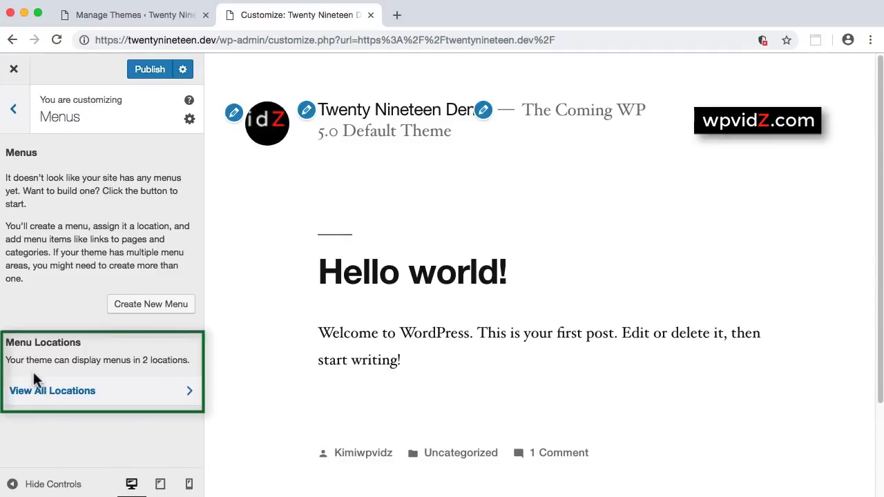
click(50, 394)
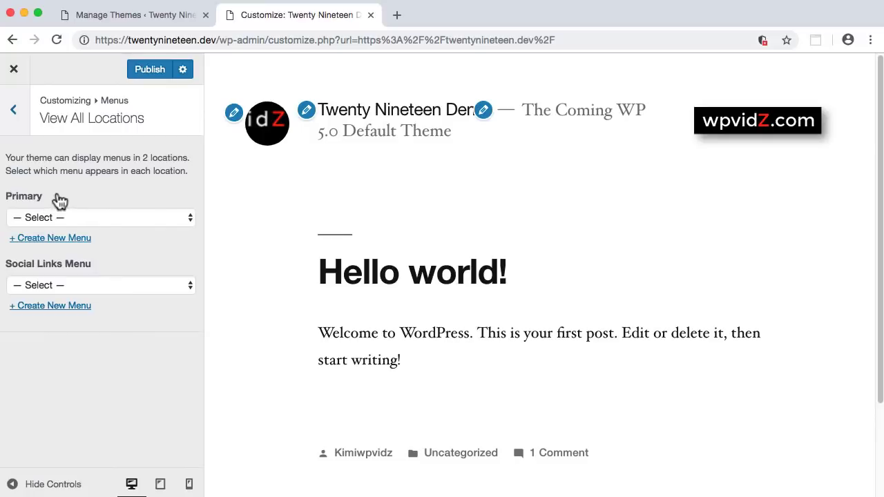
click(89, 222)
click(102, 241)
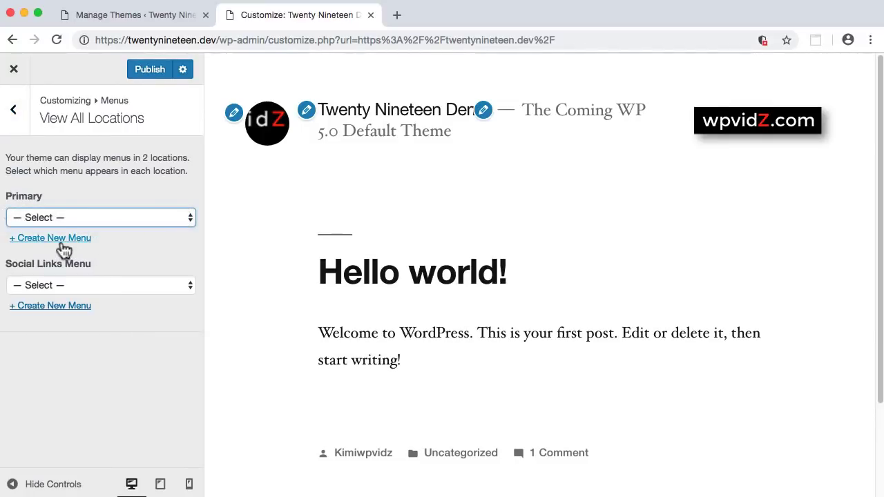
click(114, 216)
click(118, 215)
click(138, 217)
click(135, 241)
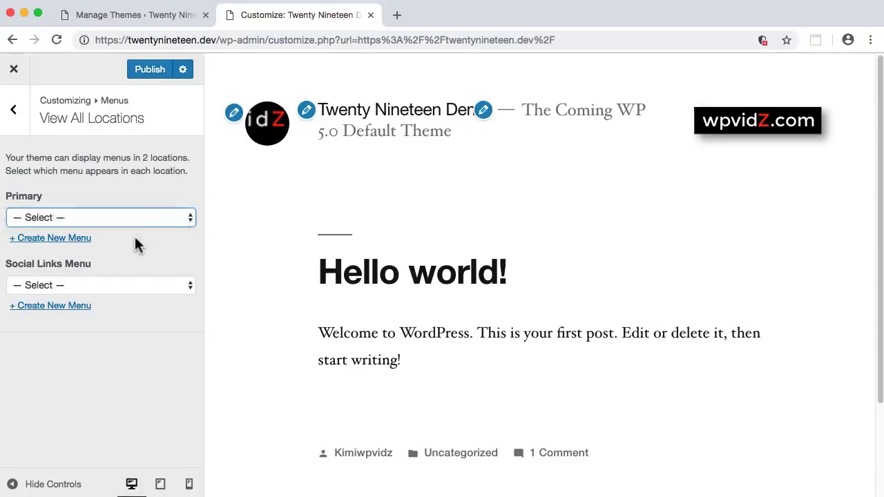
Step: Create and publish a Top Nav menu in the Primary location with Home, About and My Posts, automatically adding new top-level pages
click(55, 240)
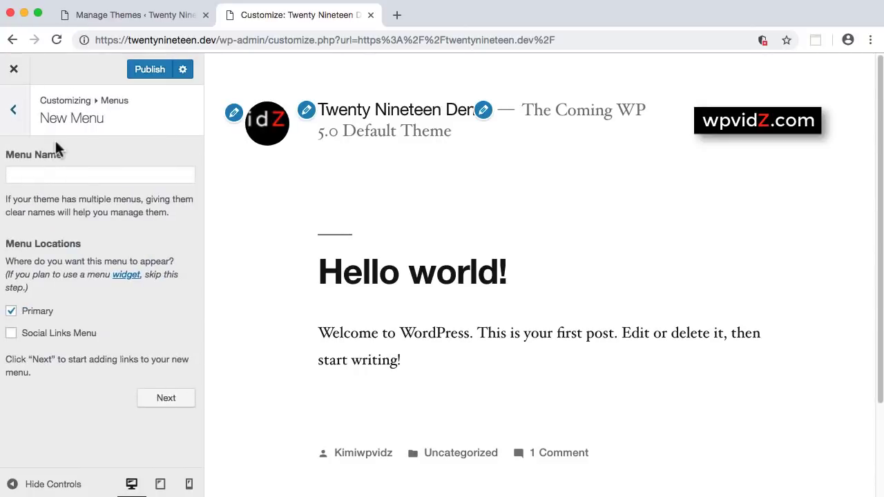
click(66, 176)
text(Top Nav)
key(Return)
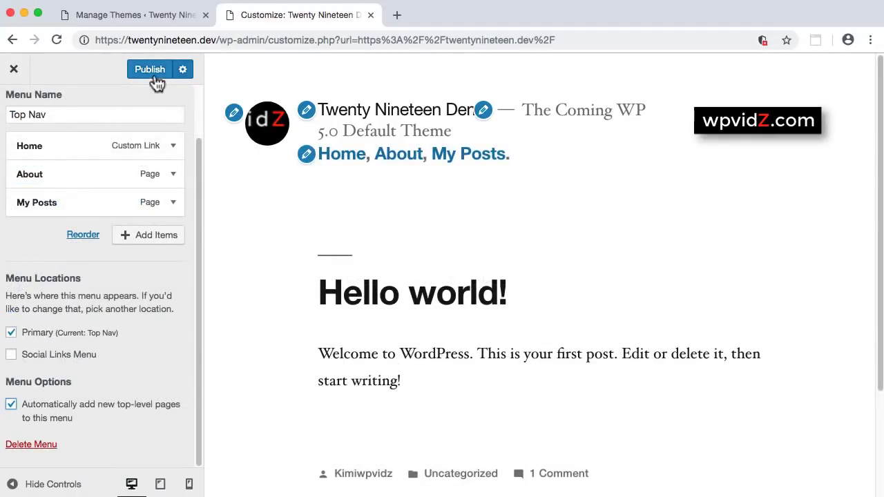
click(153, 73)
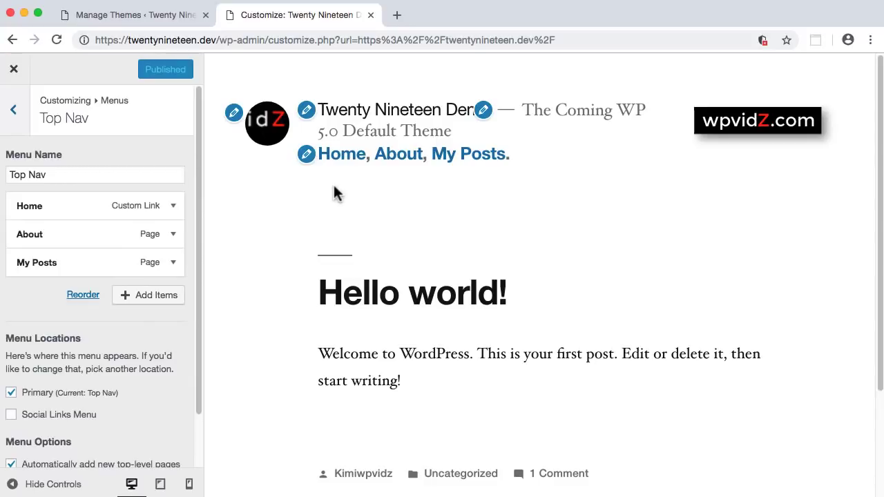
Step: Preview the Top Nav menu on the site with the Customizer controls hidden, and return to the menus overview
click(13, 484)
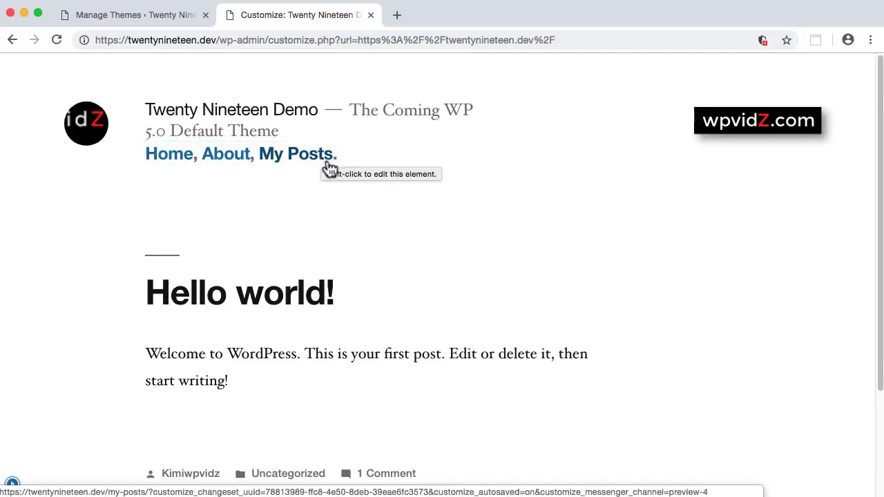
click(11, 485)
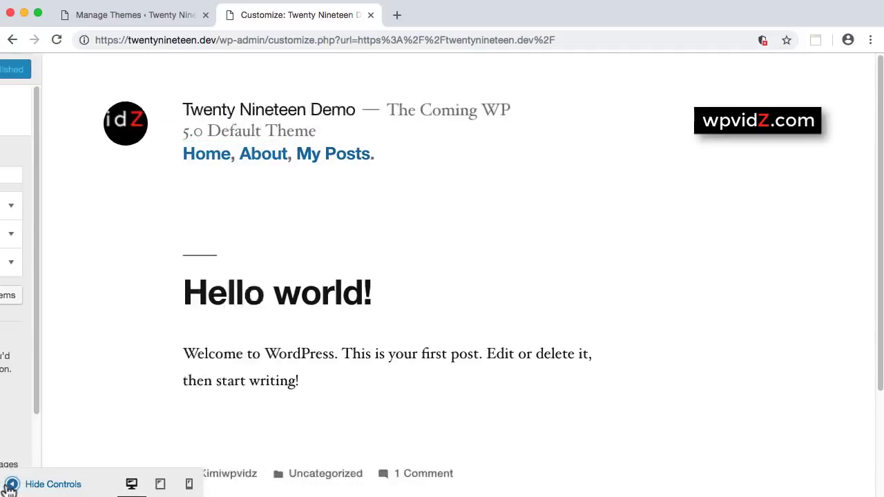
click(17, 112)
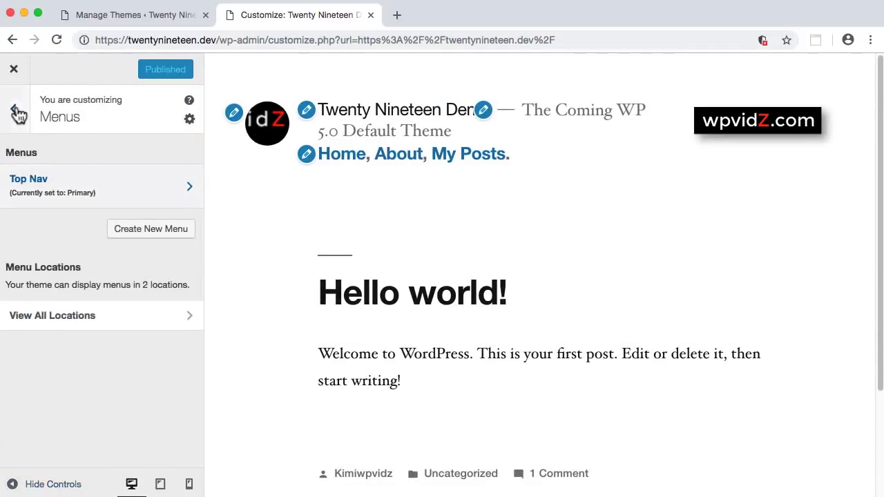
Step: Create and publish a menu named Social in the Social Links Menu location with Facebook and YouTube links
click(76, 323)
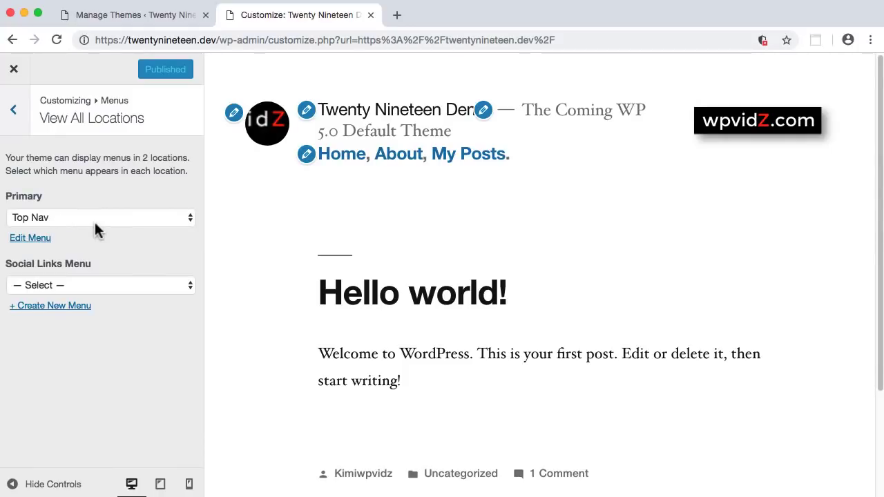
click(69, 308)
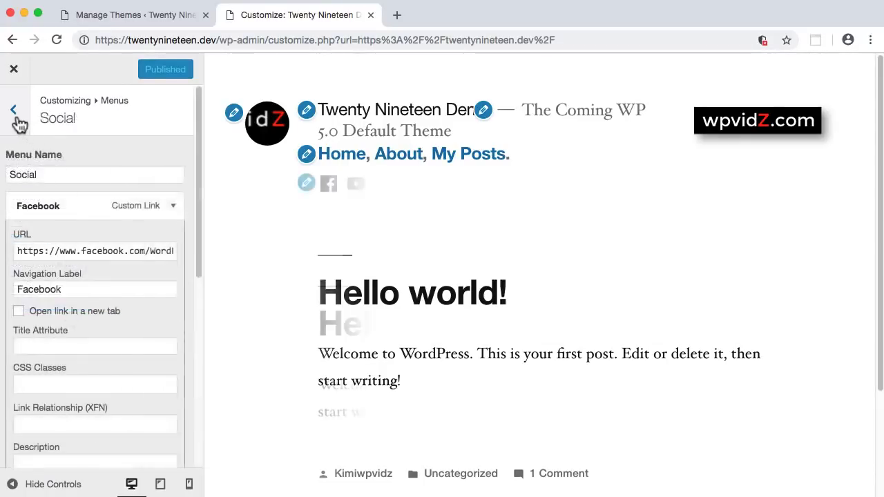
click(14, 110)
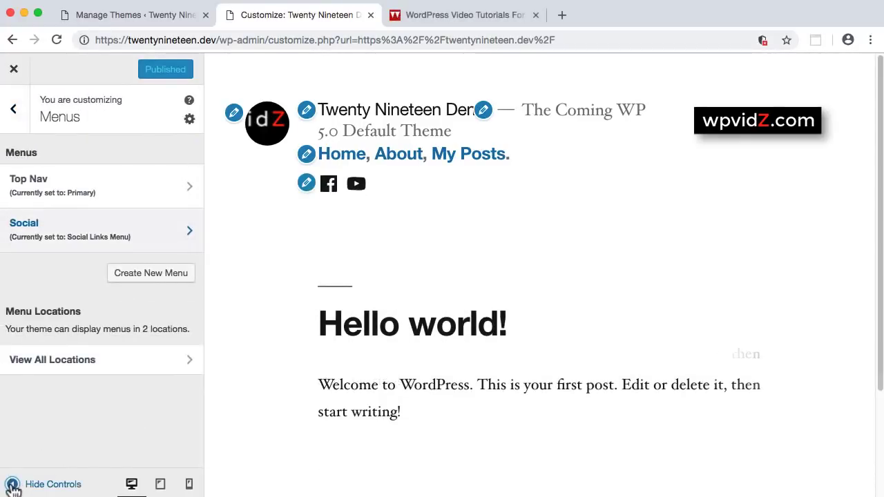
Step: Preview the header with its social icons at full width and compare it with the Twenty Nineteen theme's screenshot in Manage Themes
click(11, 482)
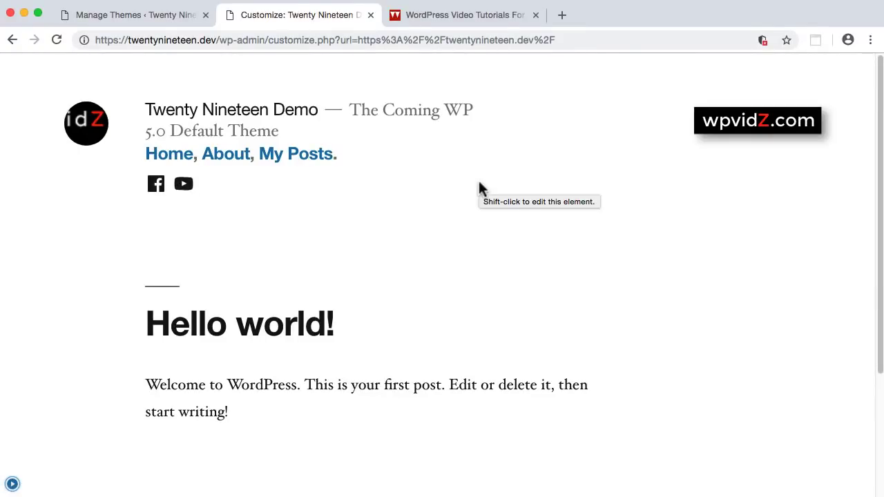
click(132, 20)
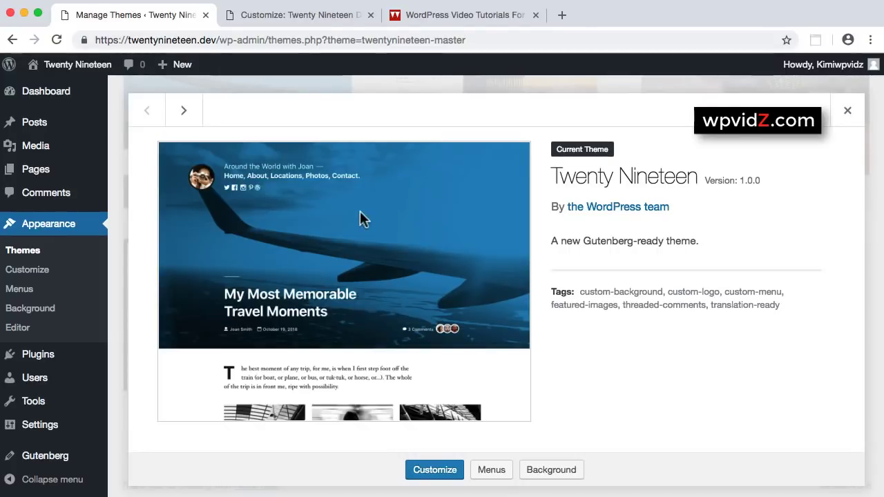
click(332, 17)
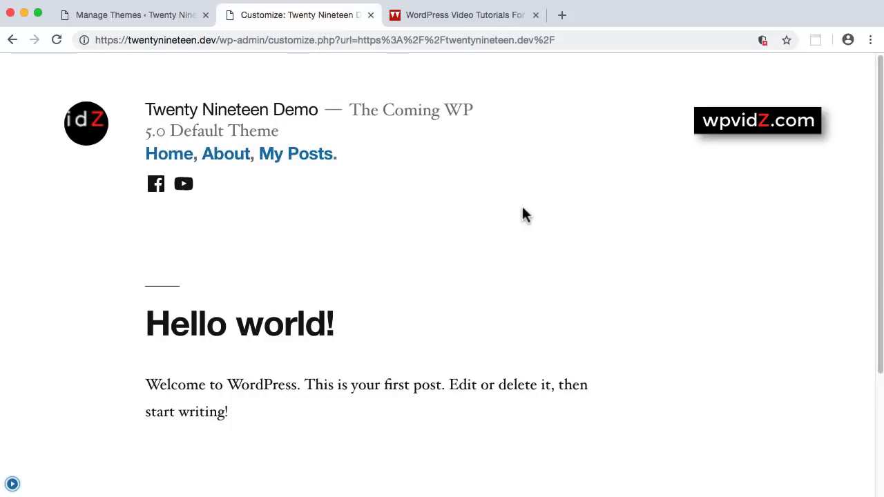
click(12, 484)
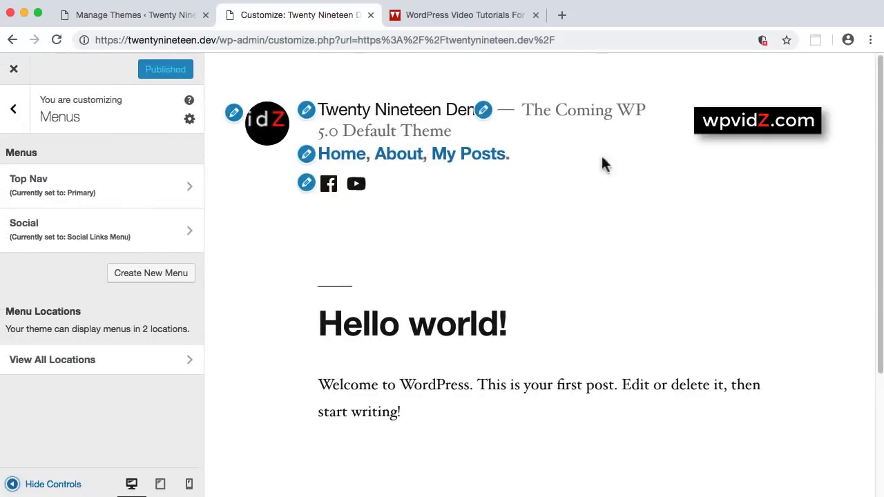
Step: Review the Homepage Settings and Additional CSS sections and close the Customizer
click(15, 108)
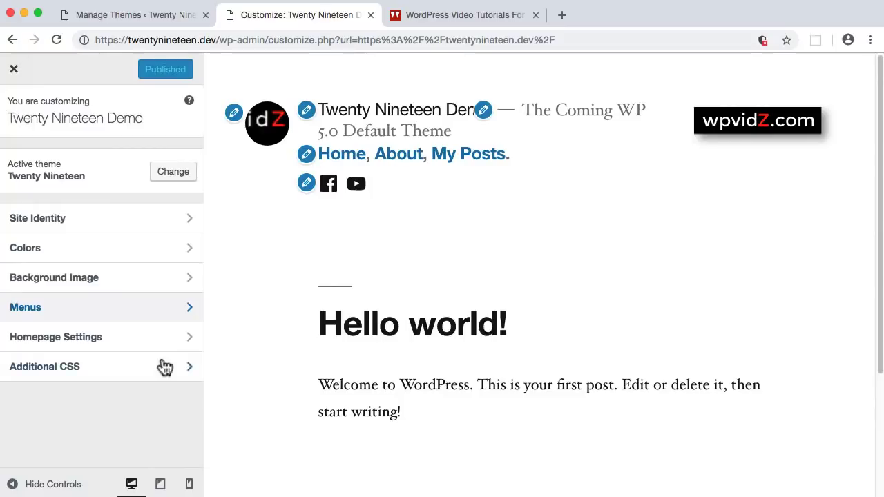
click(78, 338)
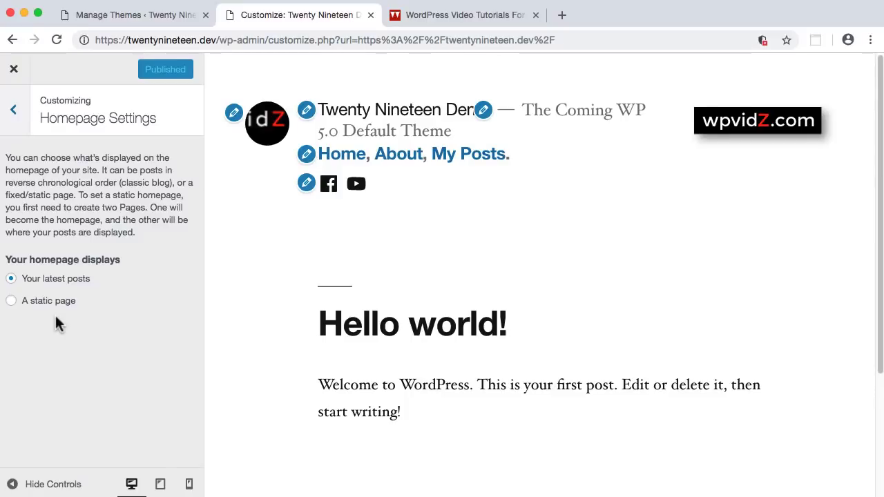
click(13, 109)
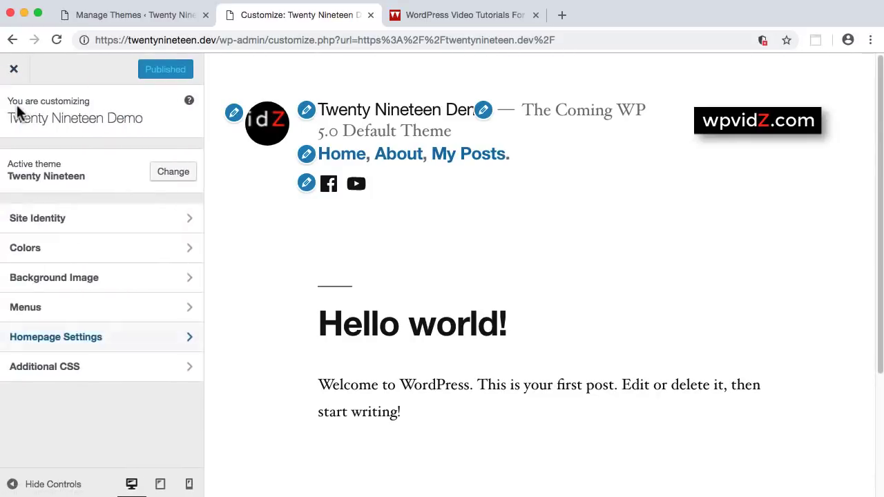
click(134, 359)
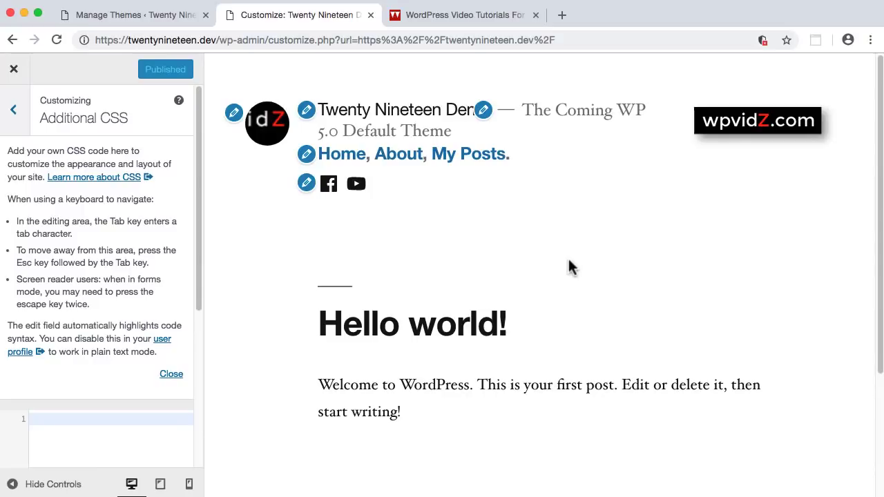
click(14, 113)
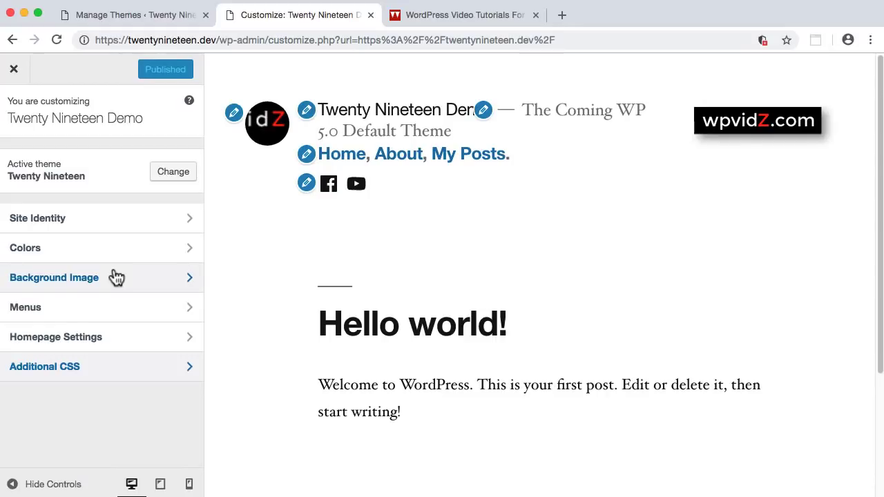
click(13, 77)
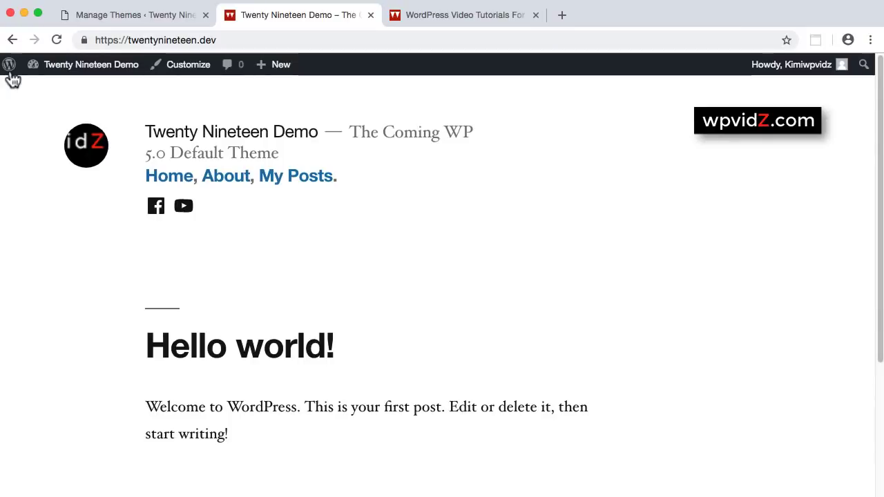
Step: Open the About page from the site menu, bring it up in the block editor and step through the introductory tips
click(155, 181)
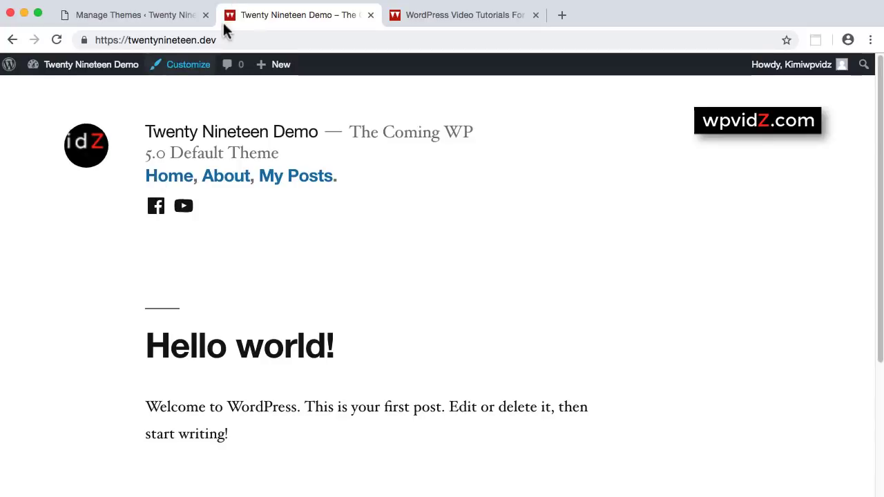
click(228, 181)
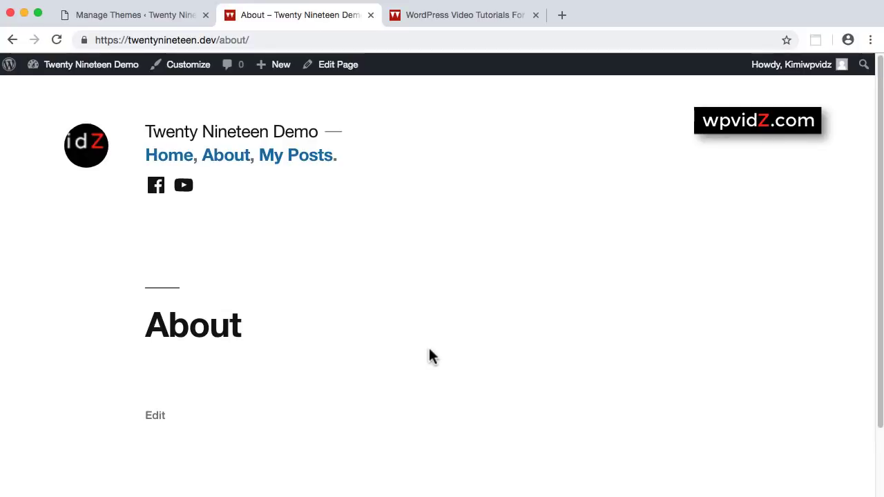
click(155, 416)
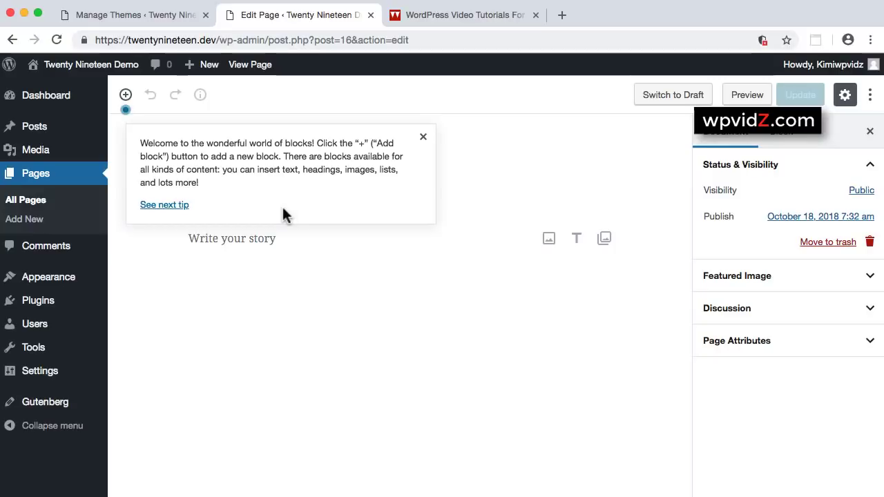
click(158, 206)
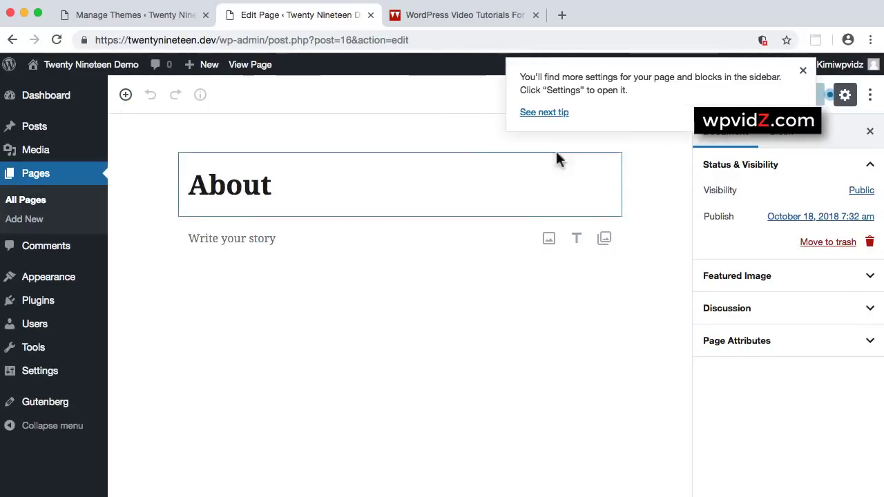
click(544, 113)
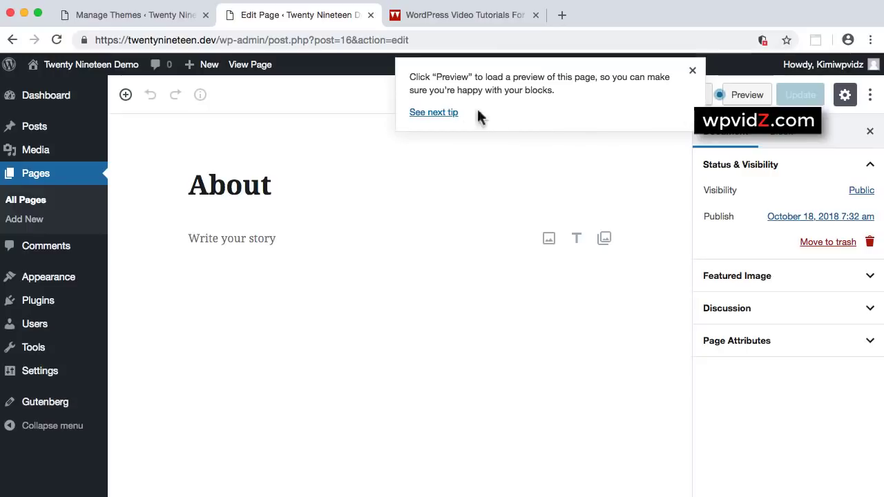
click(435, 112)
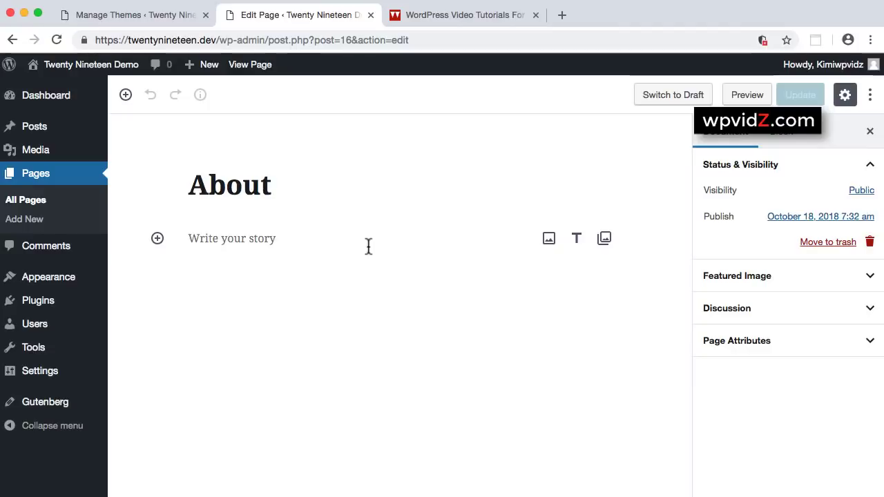
Step: Open the About page in the Classic Editor from the pages list and look over its layout for comparison
click(35, 205)
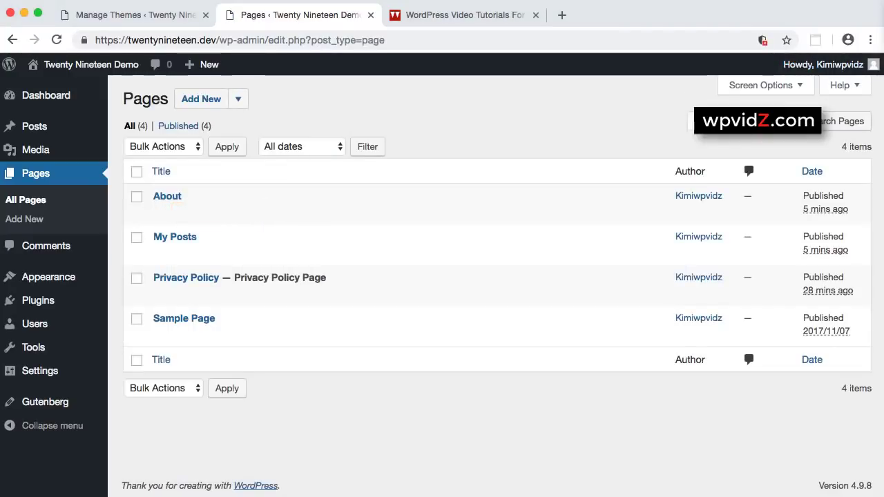
click(198, 212)
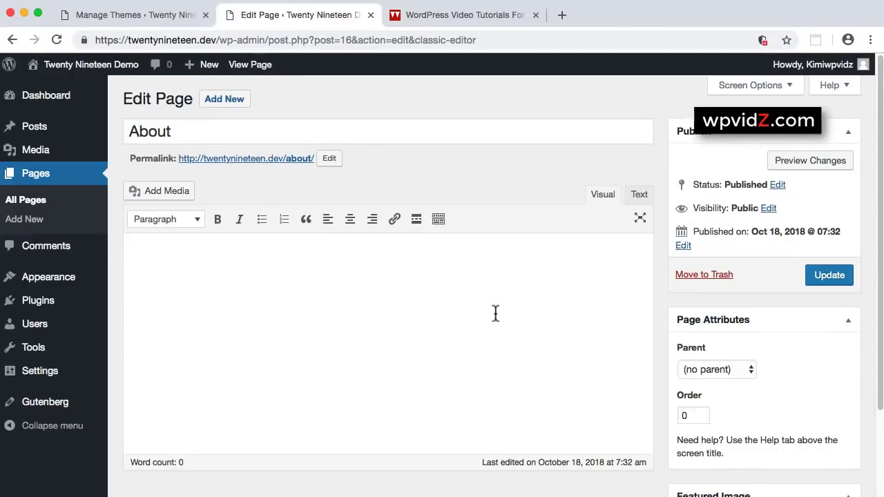
scroll(573, 331, down, 3)
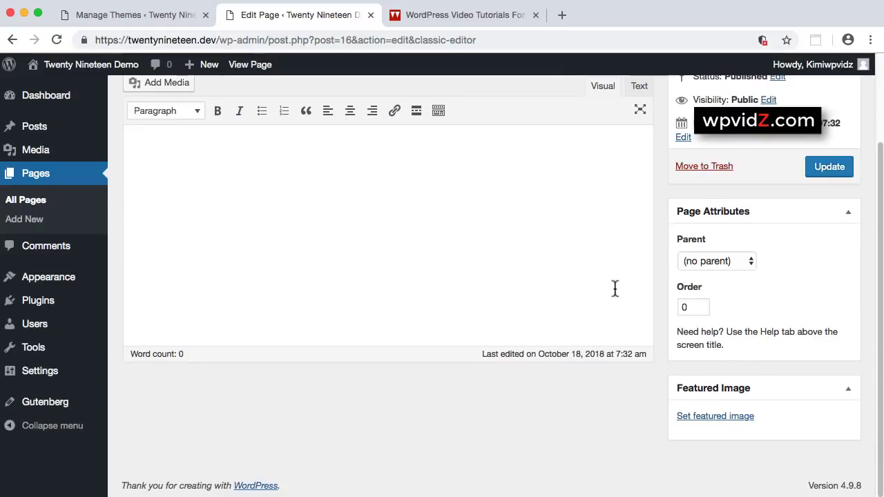
scroll(615, 288, up, 3)
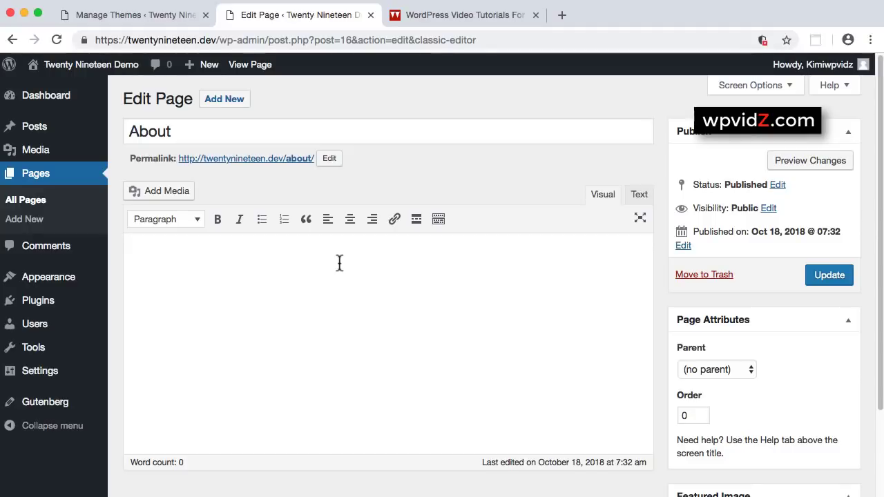
scroll(522, 391, down, 3)
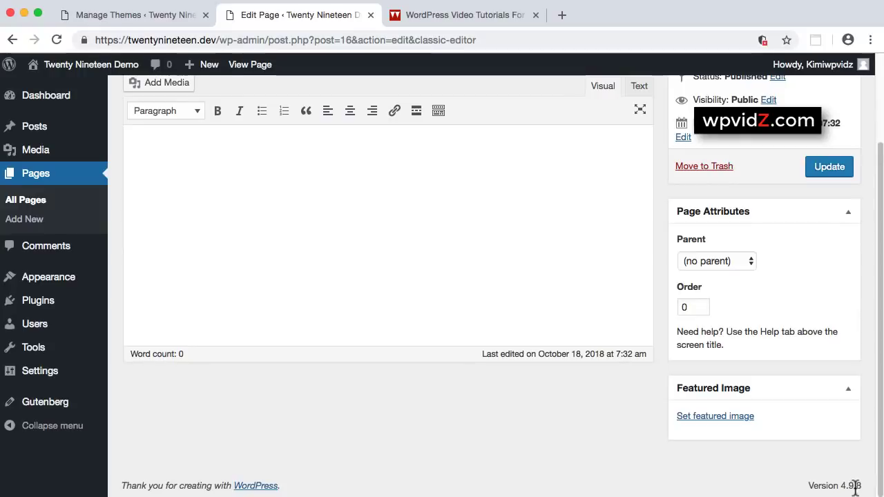
scroll(458, 329, up, 3)
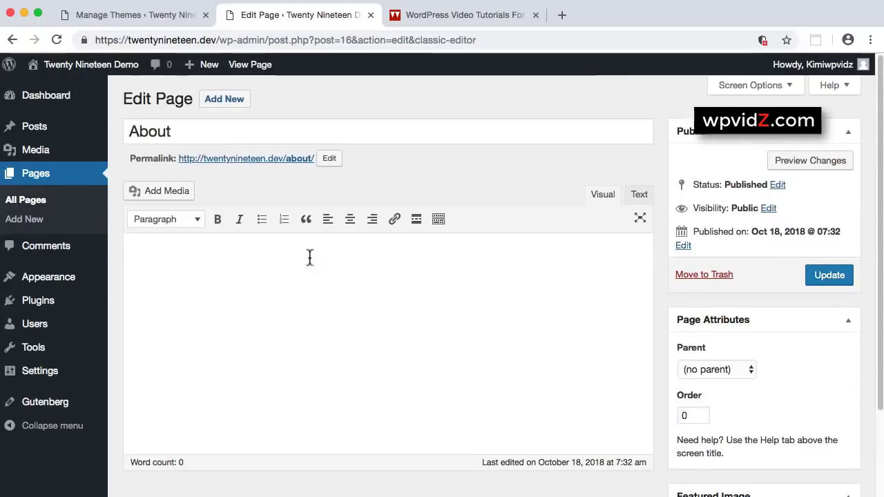
Step: Reopen the About page in the block editor, retitle it About Twenty Nineteen and add two placeholder paragraphs divided by a separator
click(39, 206)
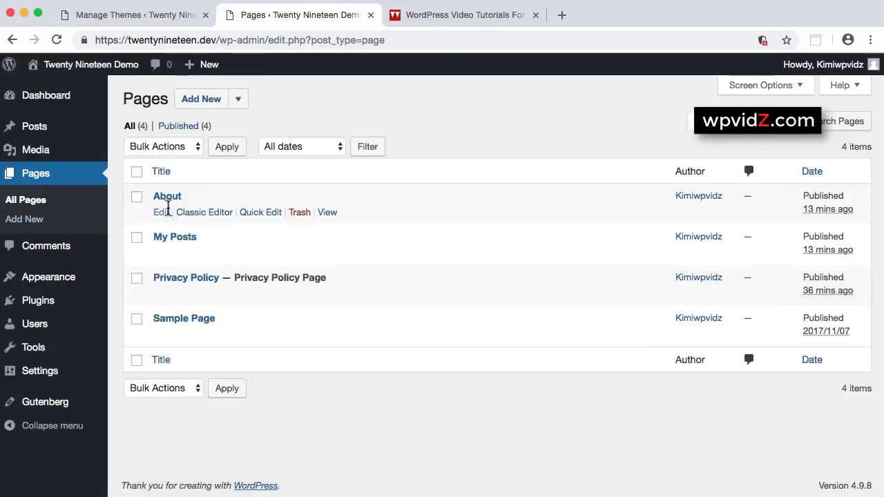
click(161, 212)
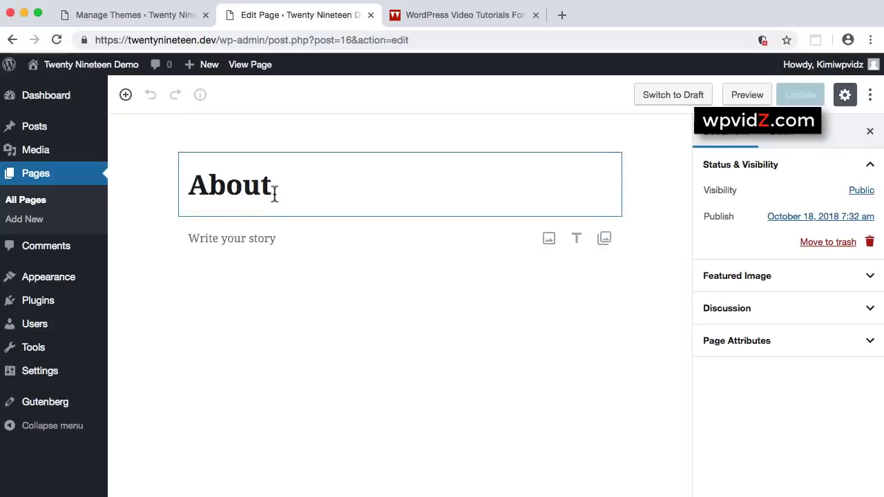
click(357, 187)
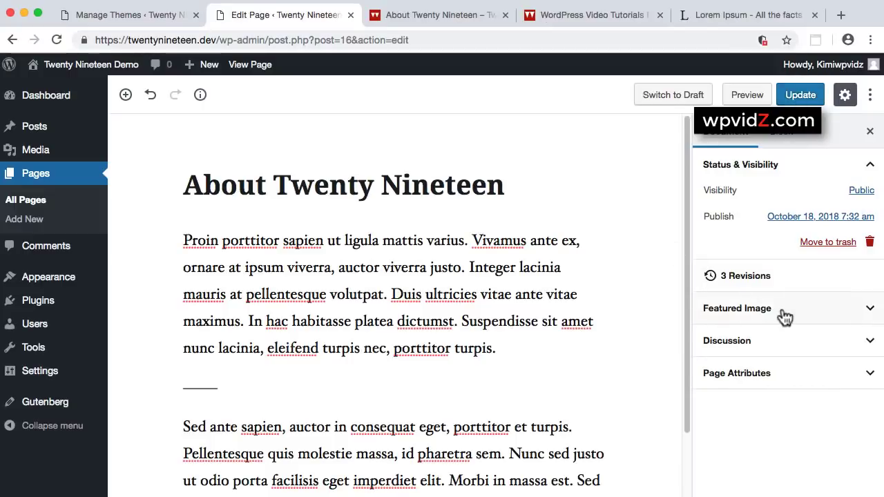
Step: Set the bitten red apple photo as the page's featured image, with comments allowed, and update the page
click(870, 313)
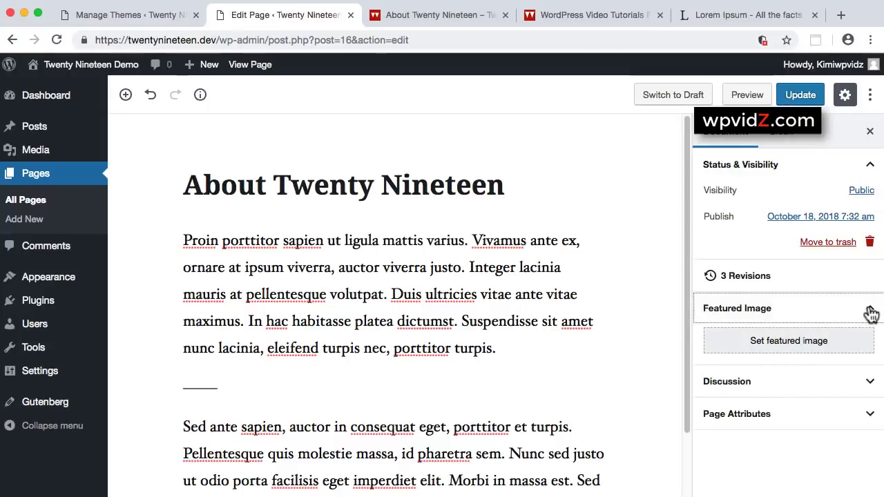
click(752, 347)
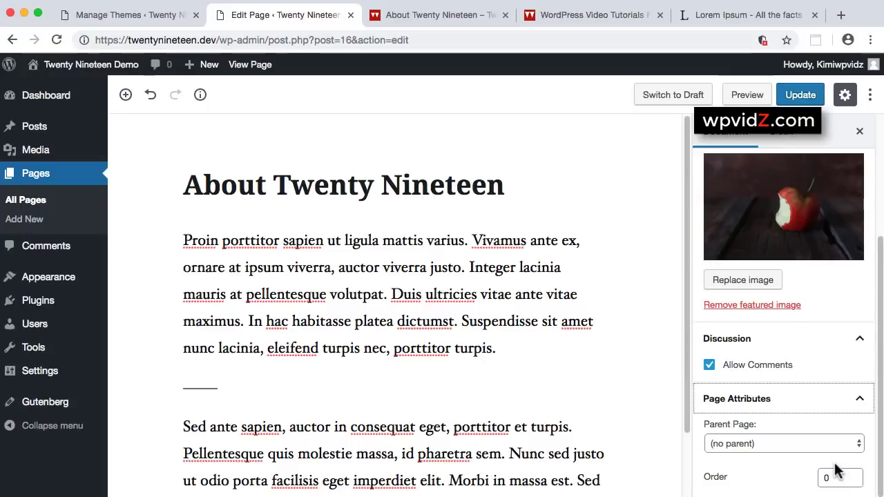
click(801, 95)
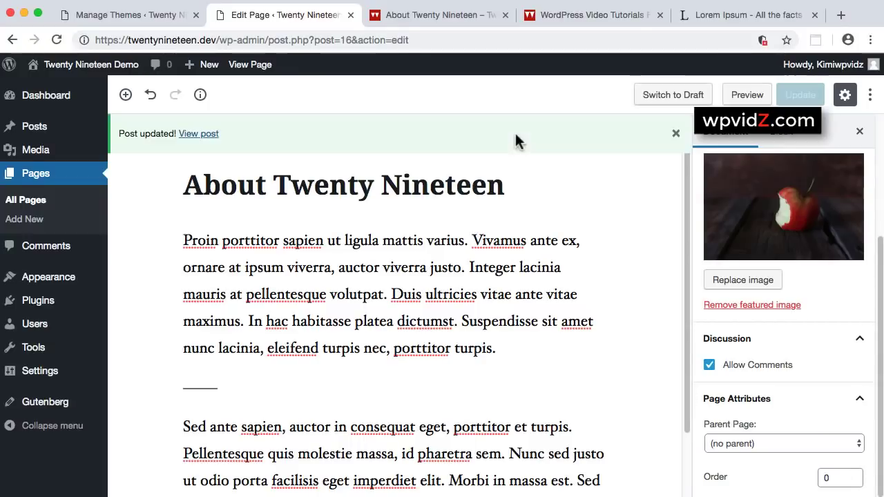
Step: View the updated page on the site and close the duplicate page tab and the WordPress Video Tutorials tab
click(196, 136)
click(503, 16)
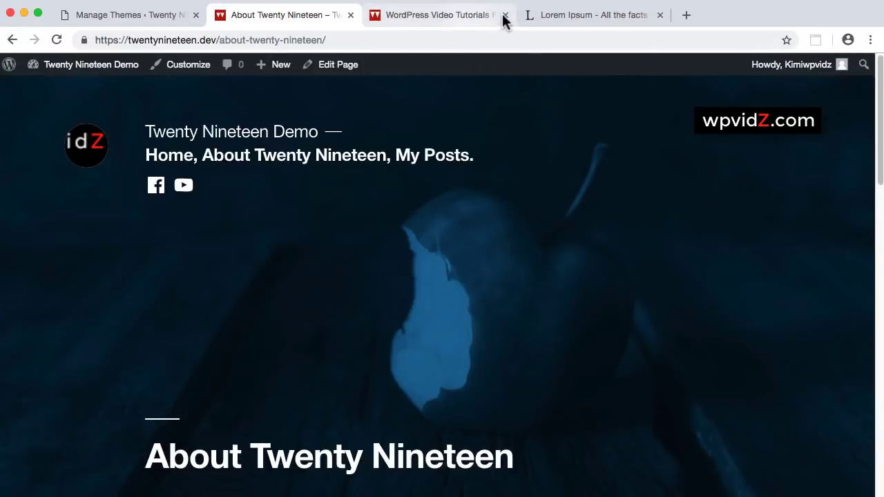
click(504, 15)
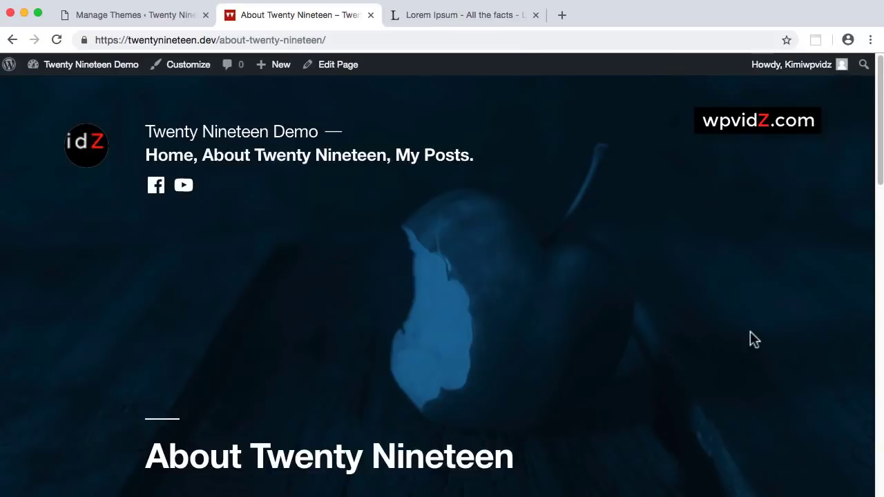
Step: Examine the About Twenty Nineteen page from its featured image header through the body text to the comment form and footer
scroll(670, 294, down, 3)
scroll(670, 293, up, 3)
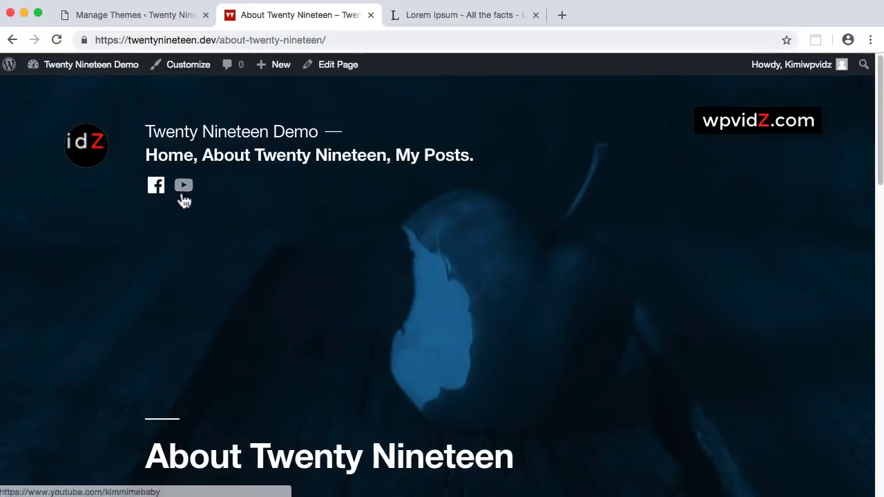
scroll(741, 258, down, 5)
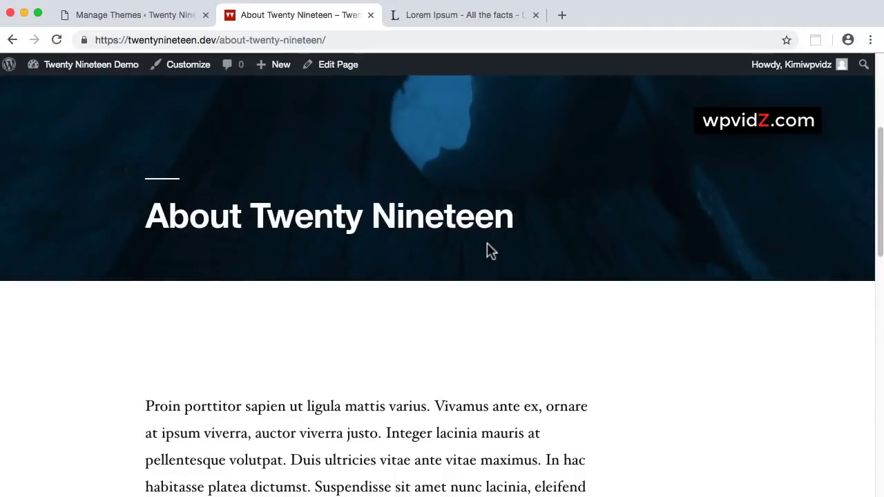
scroll(730, 277, down, 5)
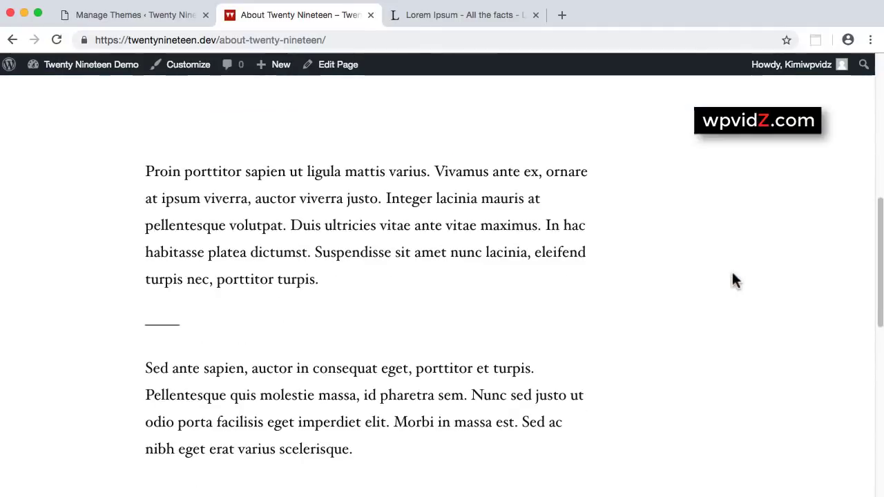
scroll(751, 306, down, 10)
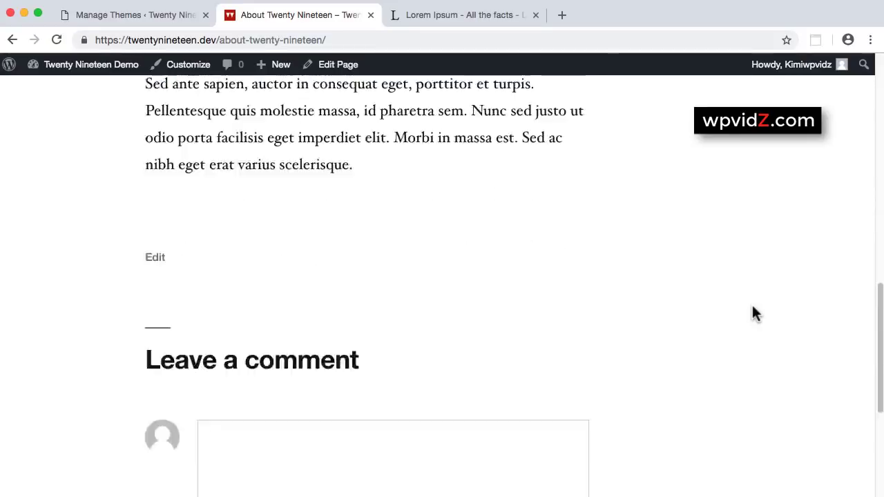
scroll(779, 315, up, 15)
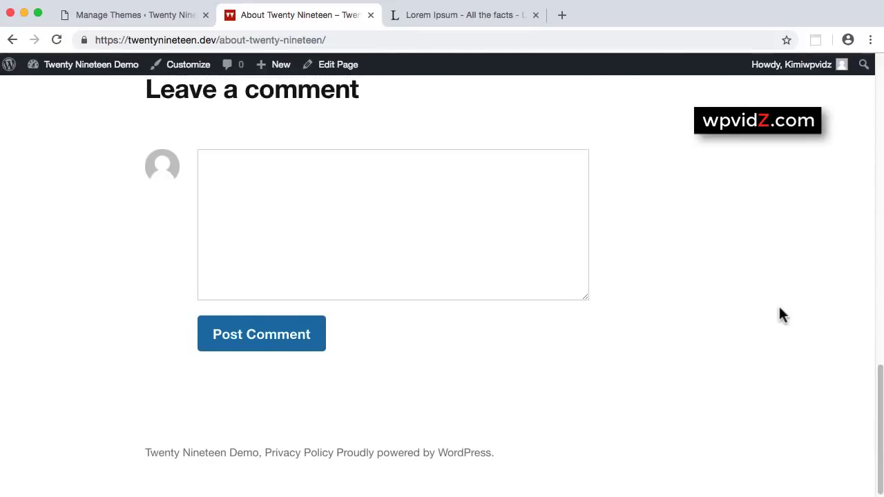
scroll(779, 315, up, 7)
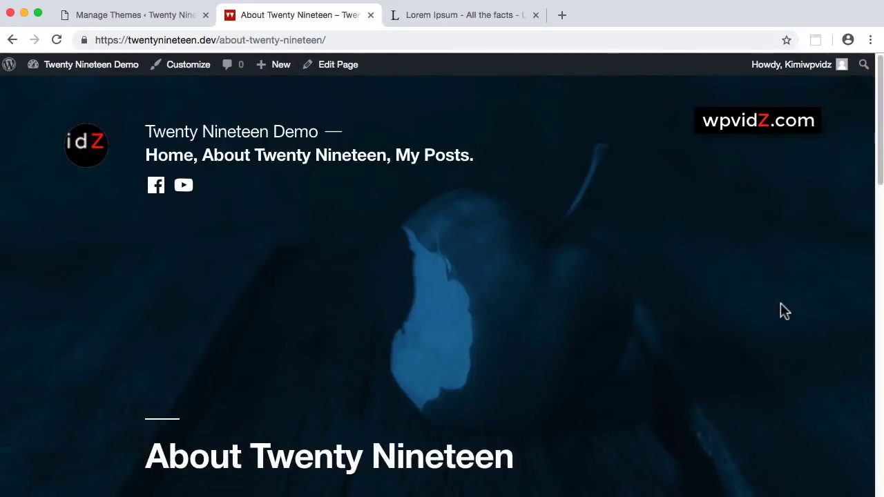
Step: Go to the home page and compare its plain header and menu with the About Twenty Nineteen page
click(168, 156)
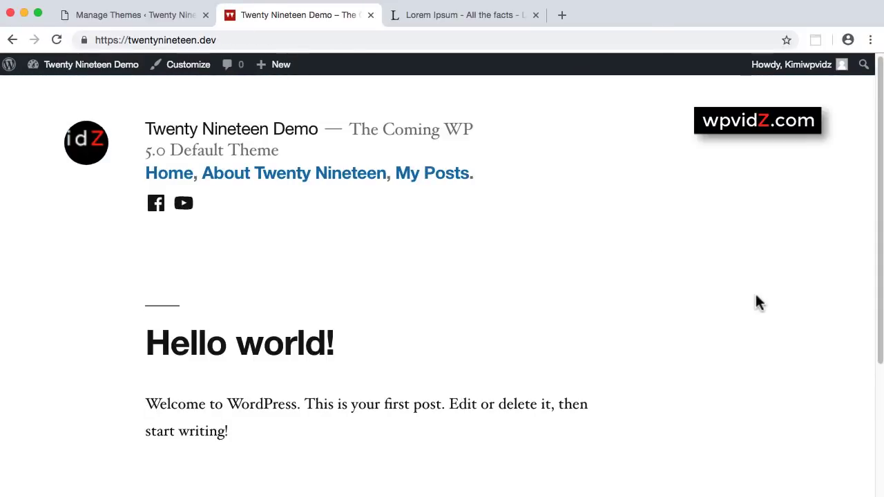
scroll(756, 299, down, 2)
scroll(756, 290, up, 2)
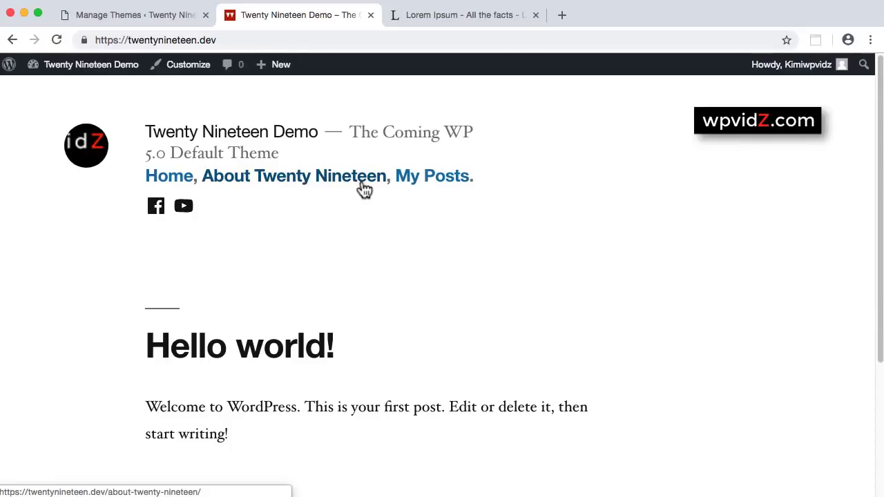
Step: In the Customizer, set the navigation label of Top Nav's About Twenty Nineteen item to About, publish the change and close the Customizer
click(172, 64)
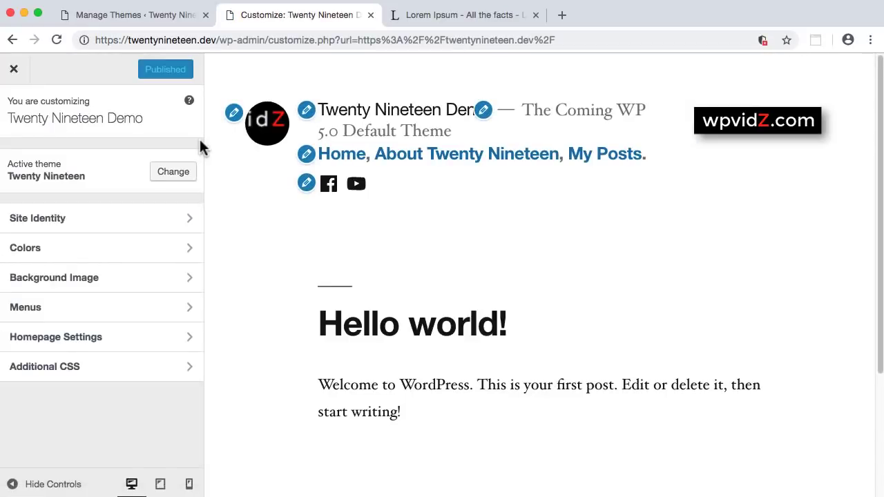
click(306, 162)
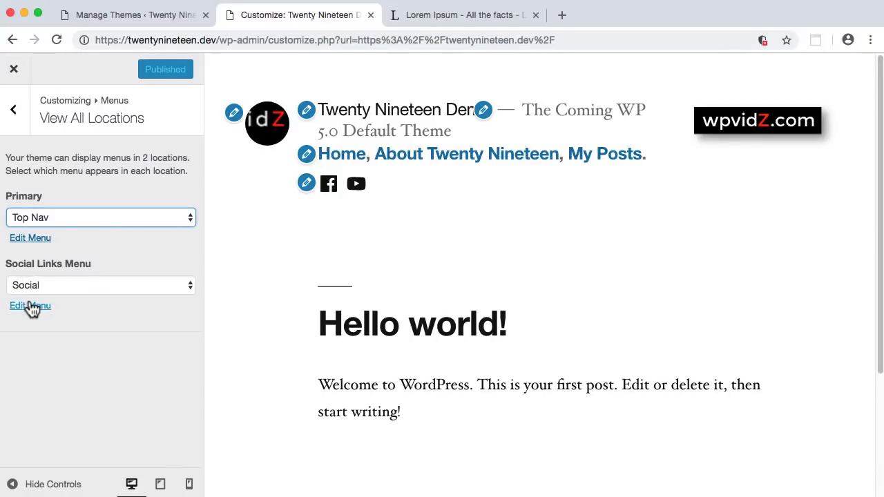
click(36, 241)
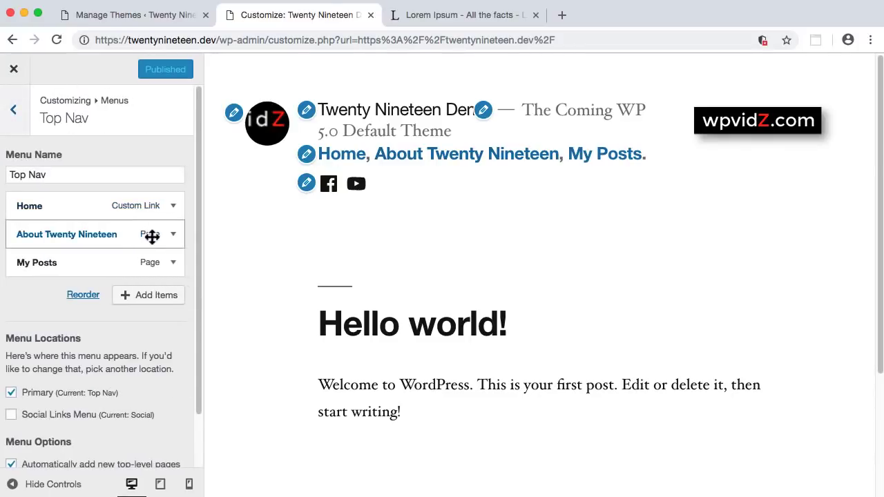
click(174, 234)
click(119, 277)
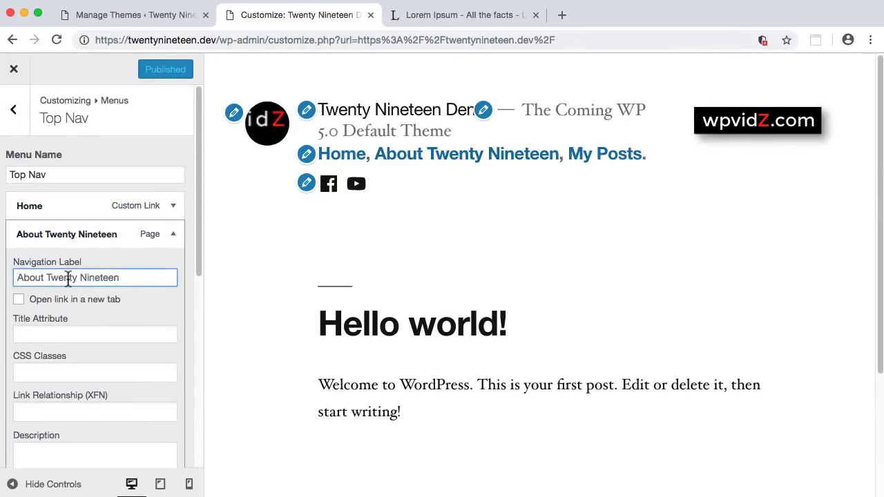
key(super+a)
text(About)
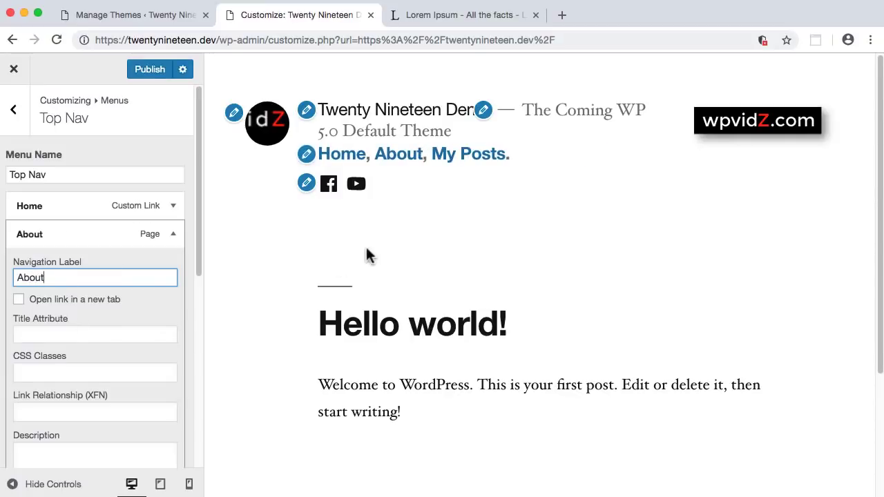
click(141, 78)
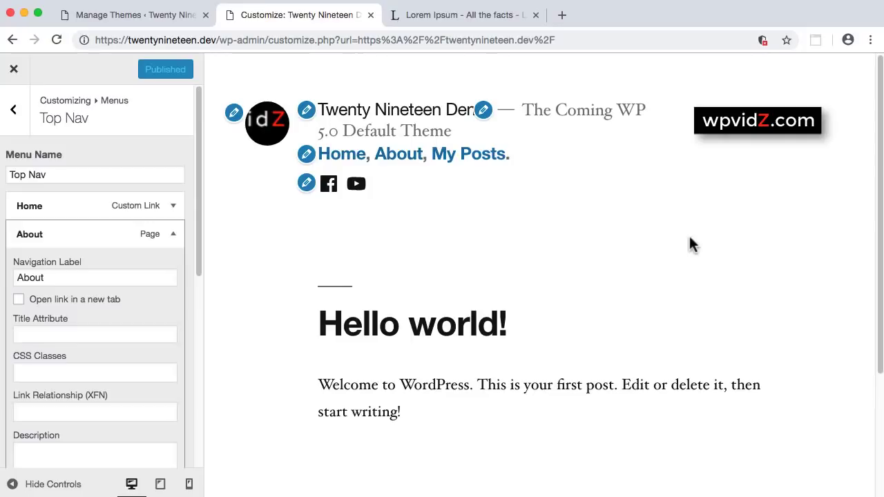
click(14, 71)
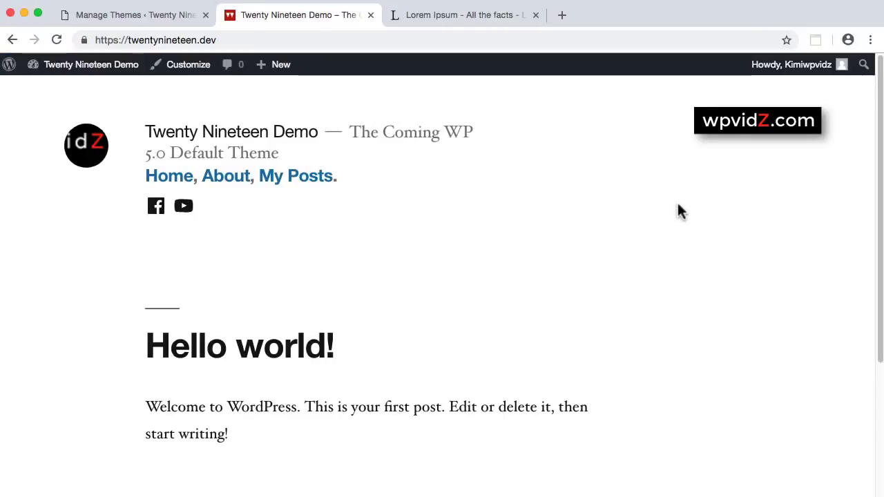
Step: Visit the My Posts and About pages from the site menu to compare their headers, and return to the home page
click(305, 181)
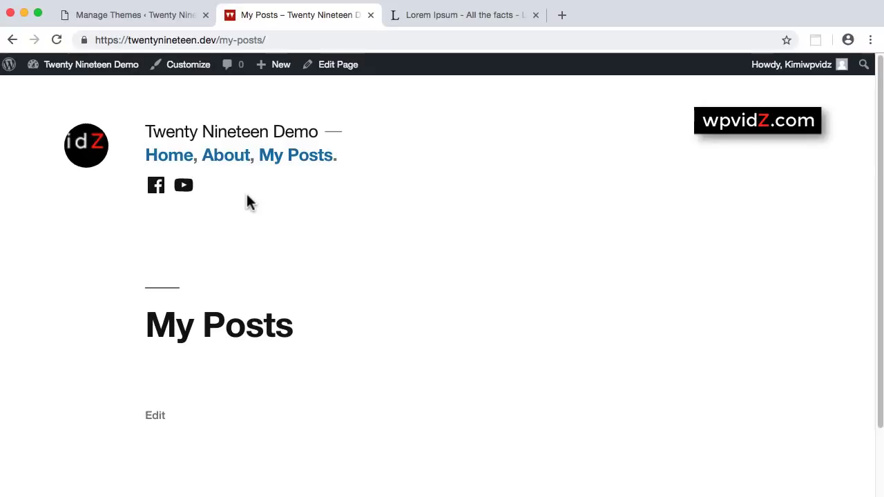
click(223, 158)
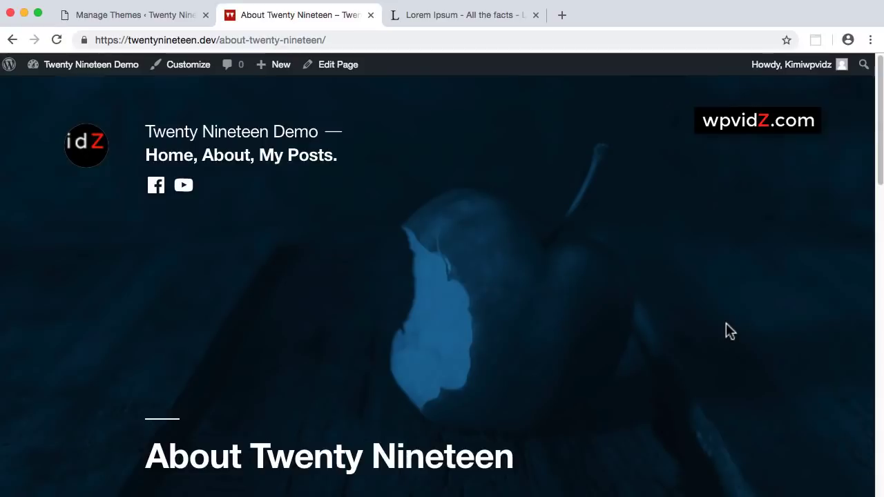
scroll(725, 324, down, 3)
scroll(726, 325, up, 3)
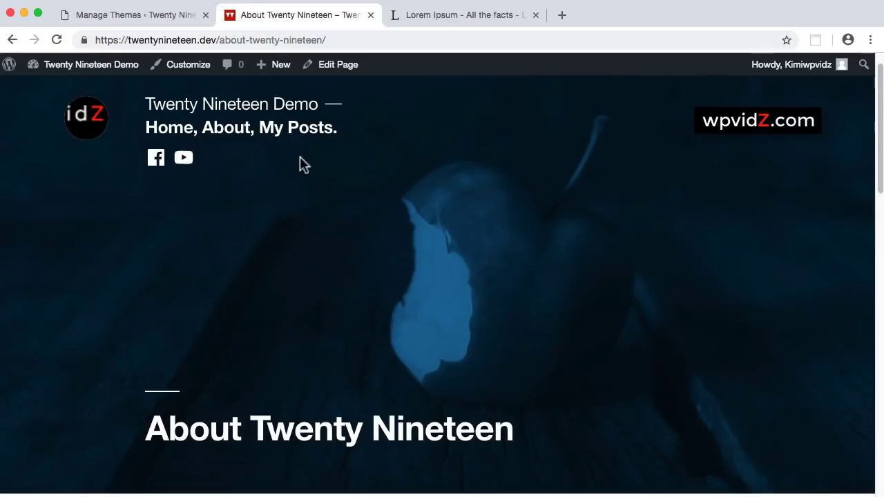
click(178, 128)
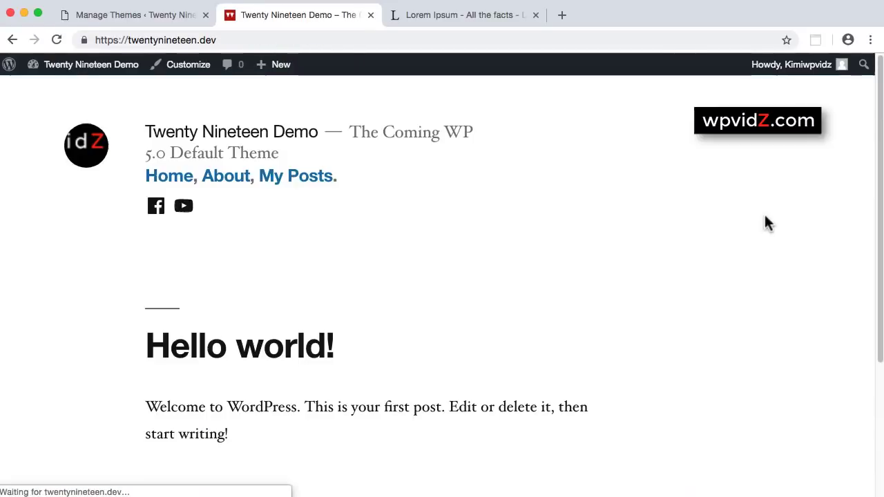
Step: Open the Hello world! post for editing and upload the photo of a glass of coffee as its featured image
click(274, 358)
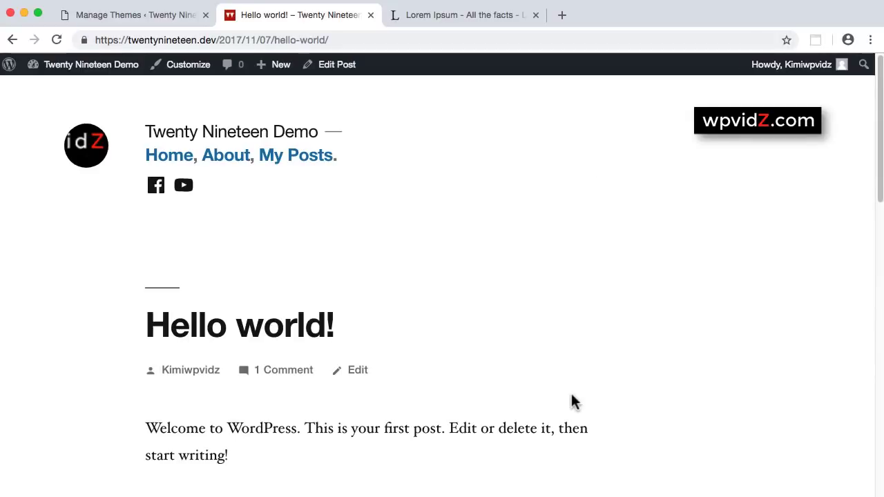
scroll(573, 402, down, 2)
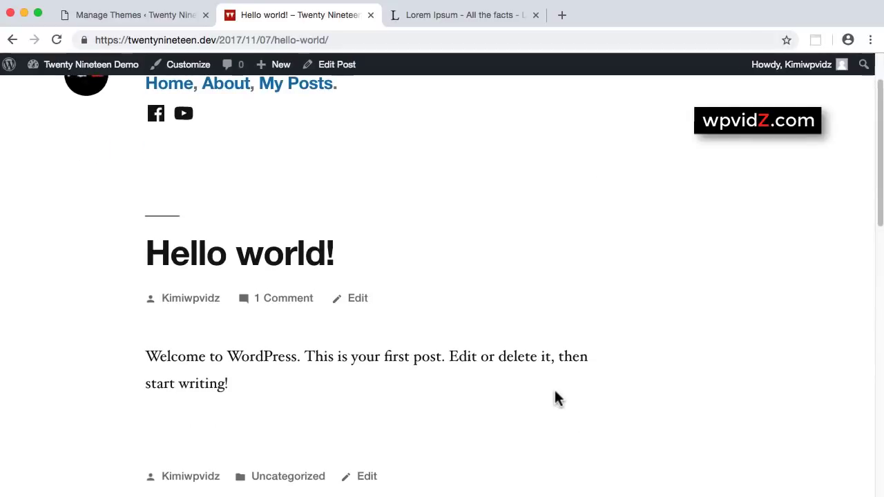
scroll(557, 399, up, 2)
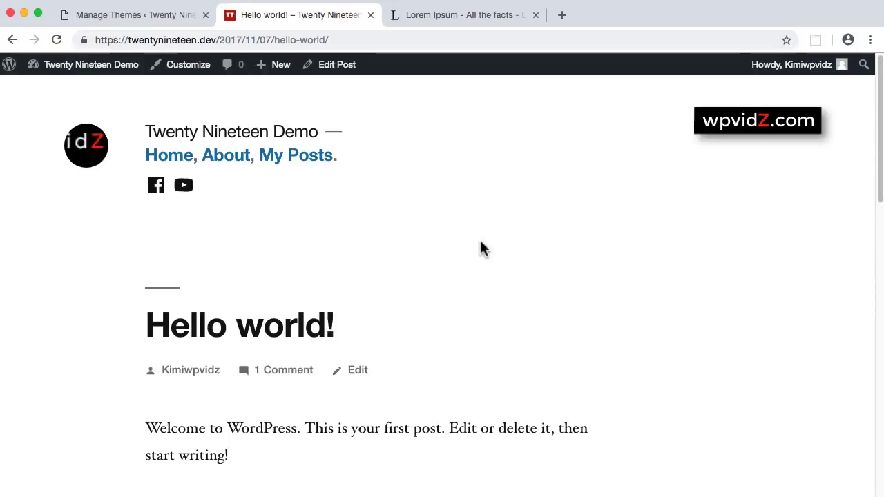
click(343, 67)
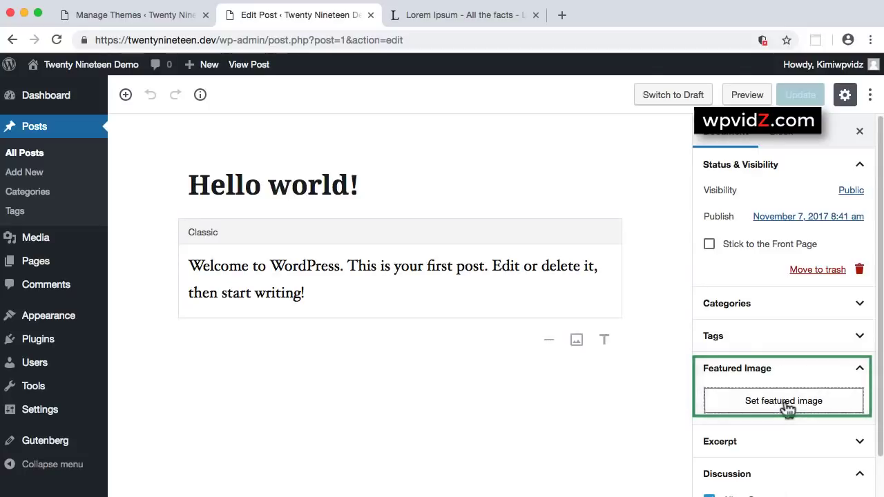
click(788, 406)
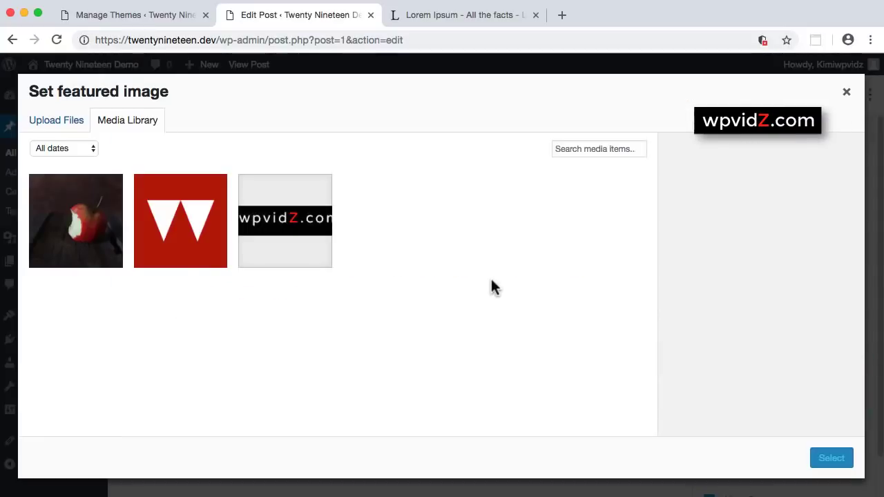
click(58, 121)
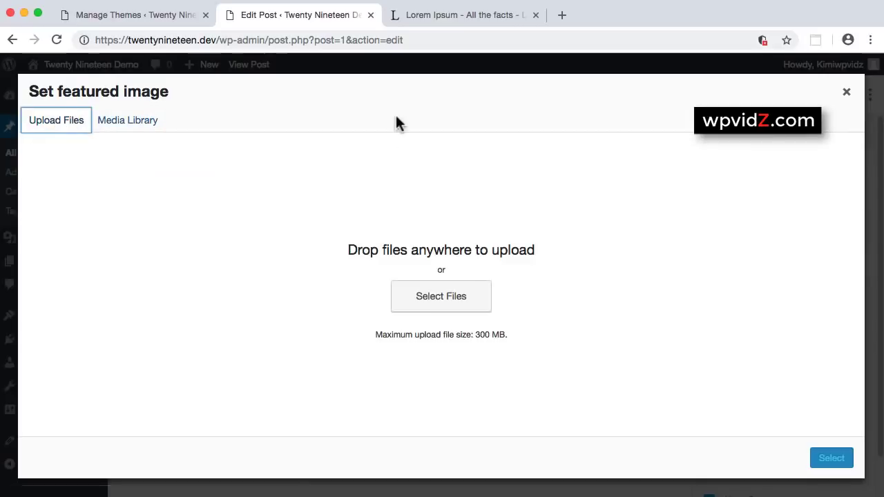
click(453, 296)
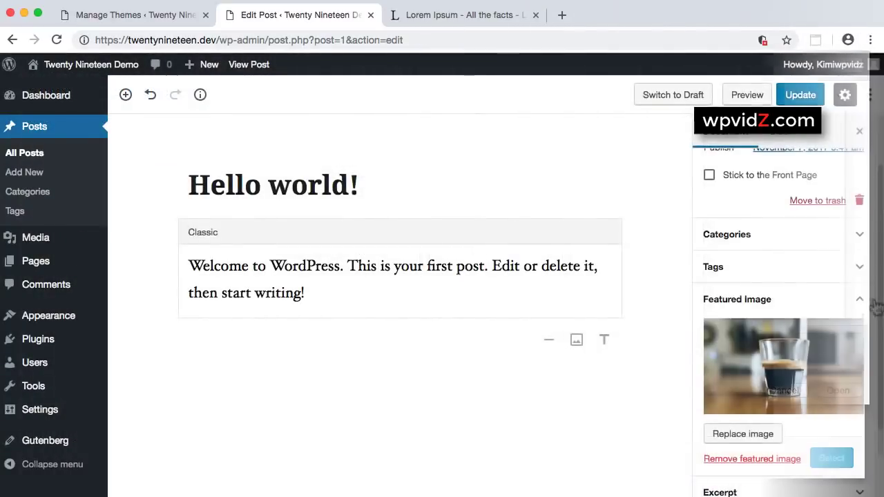
Step: Add the excerpt "Welcome to my first post." to the Hello world! post and update the post
scroll(836, 451, down, 3)
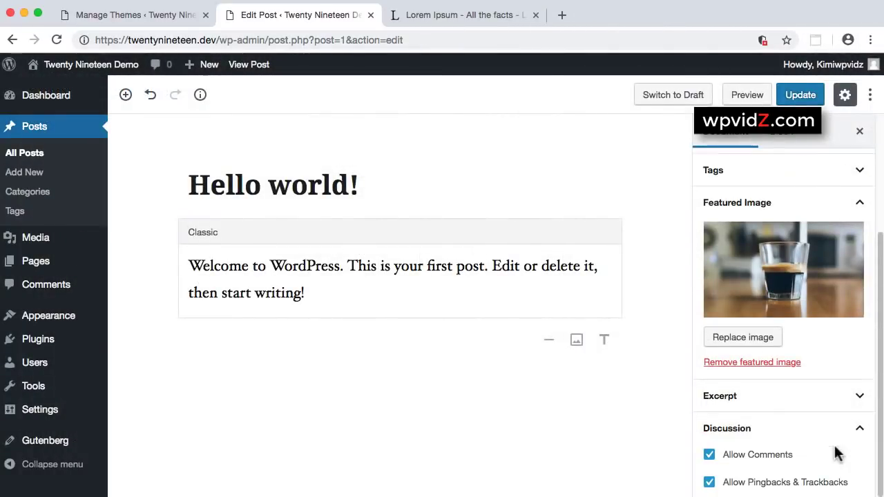
click(860, 398)
scroll(805, 424, down, 2)
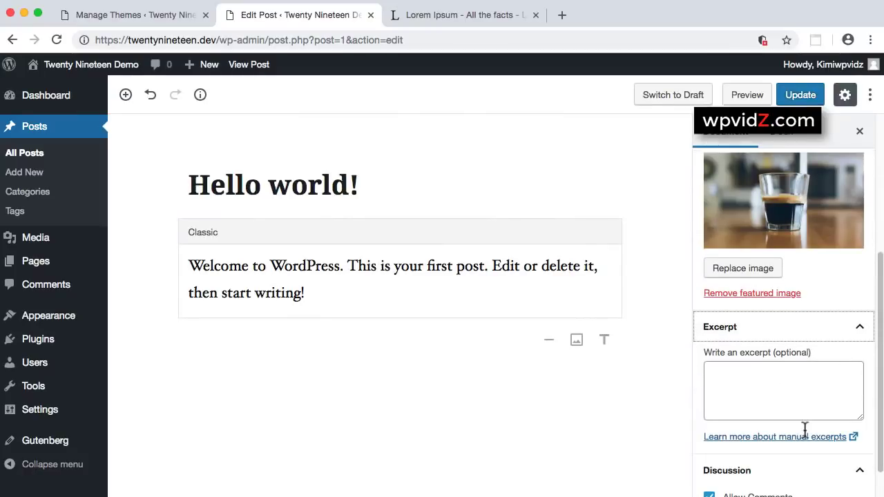
click(769, 395)
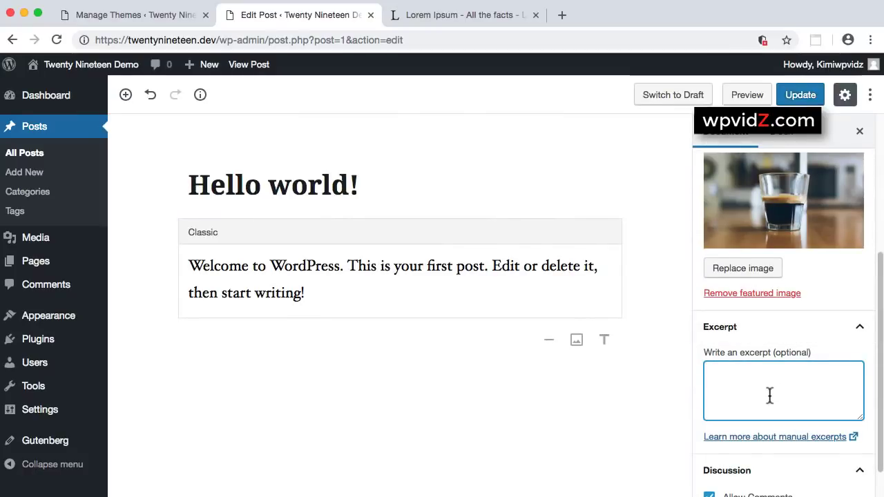
text(Welcome to my first post.)
scroll(794, 404, down, 1)
scroll(801, 408, up, 5)
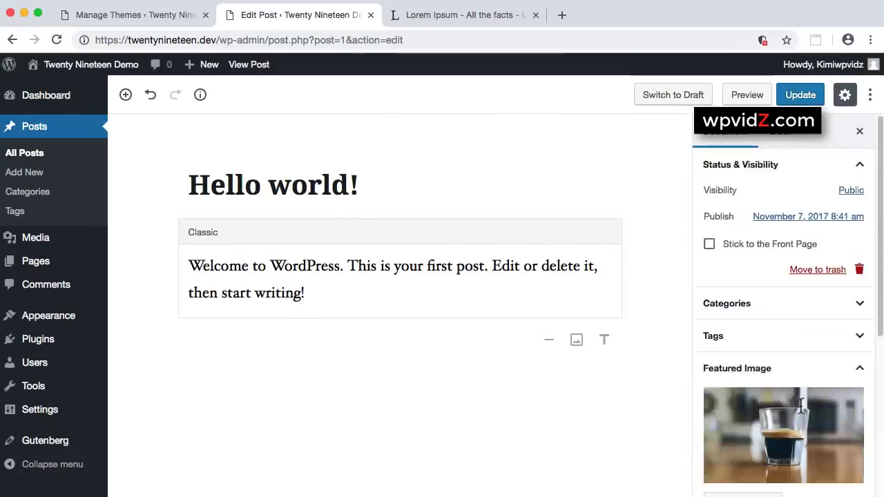
scroll(801, 407, down, 1)
scroll(801, 408, up, 1)
click(801, 95)
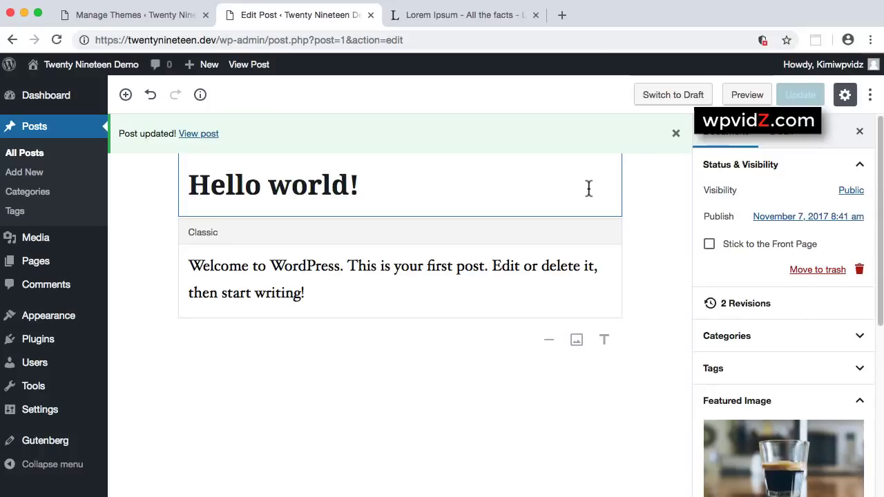
Step: Visit the site's home page and examine its header, the post's featured image and text, and the footer
mouse_move(55, 67)
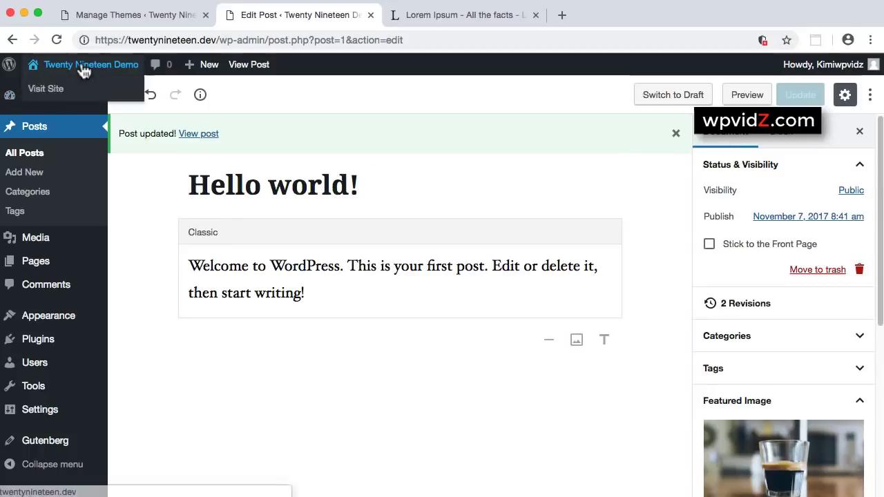
click(69, 88)
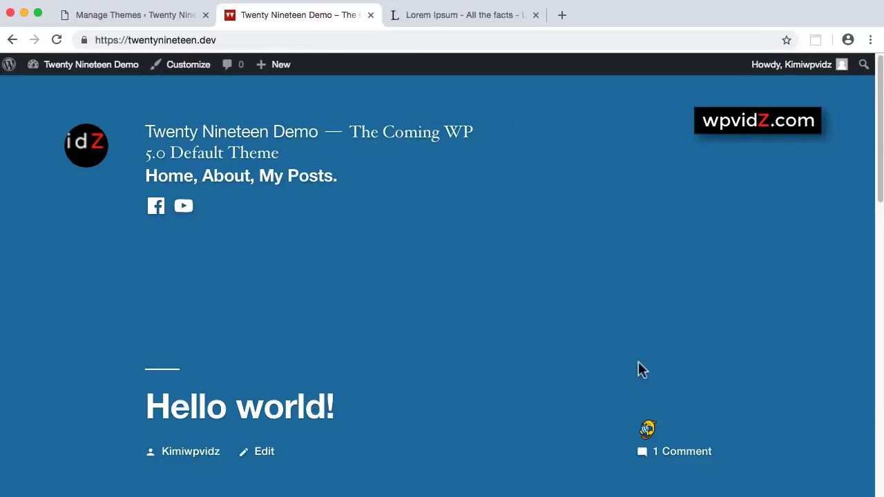
scroll(638, 361, down, 3)
scroll(638, 360, down, 5)
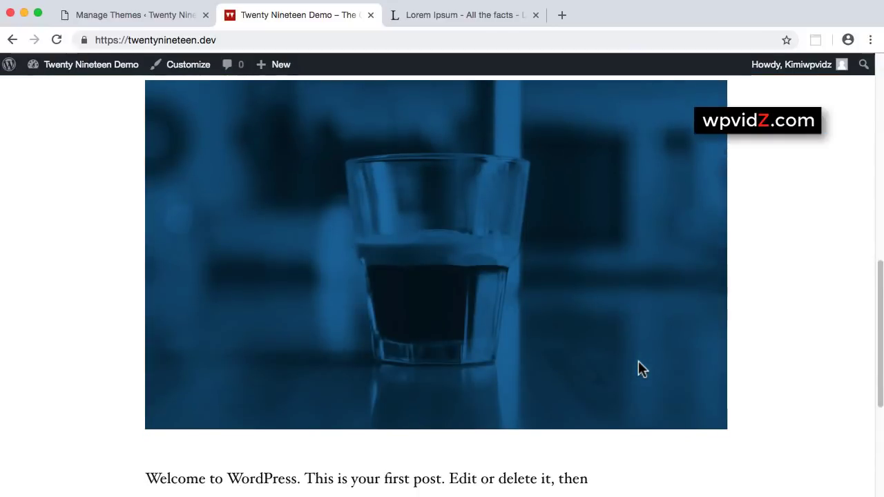
scroll(638, 360, down, 4)
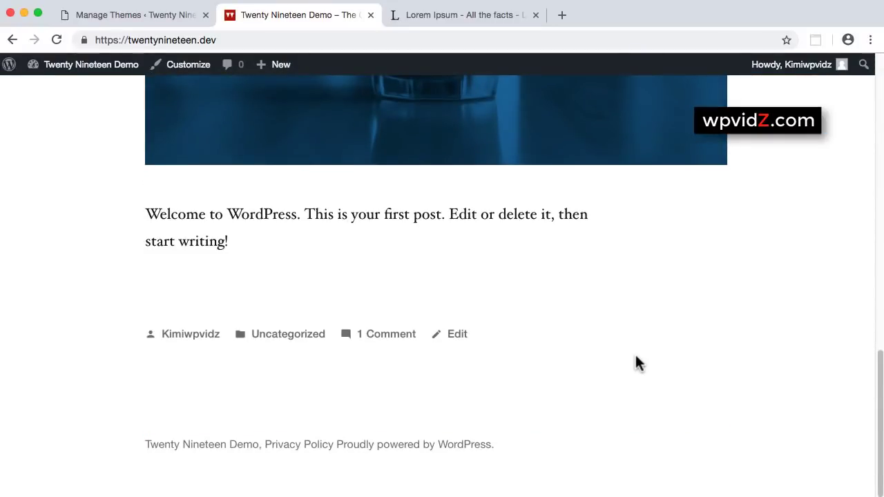
scroll(635, 361, up, 7)
Step: Examine the single Hello world! post from its featured image header to the comments, and go back to the home page
click(322, 200)
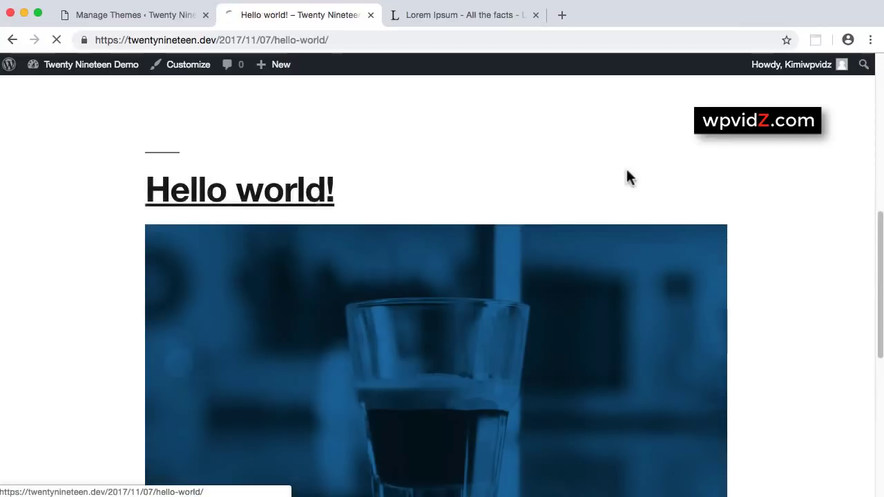
scroll(796, 318, down, 4)
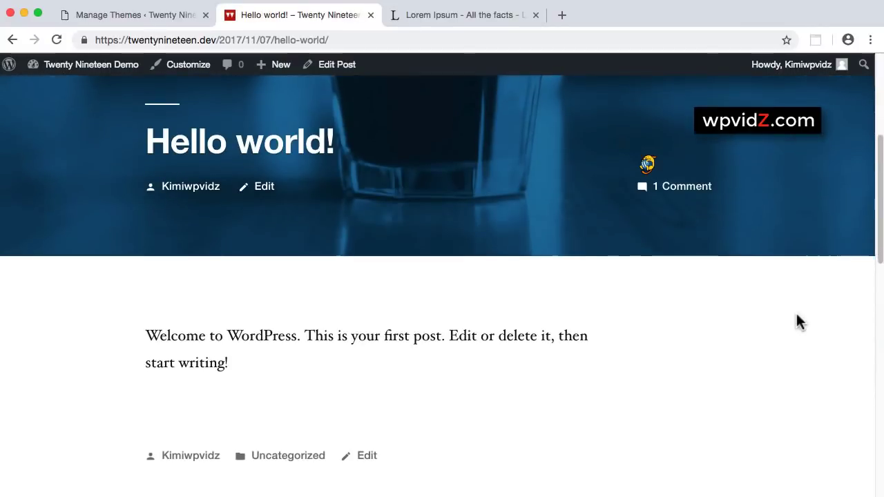
scroll(799, 322, up, 4)
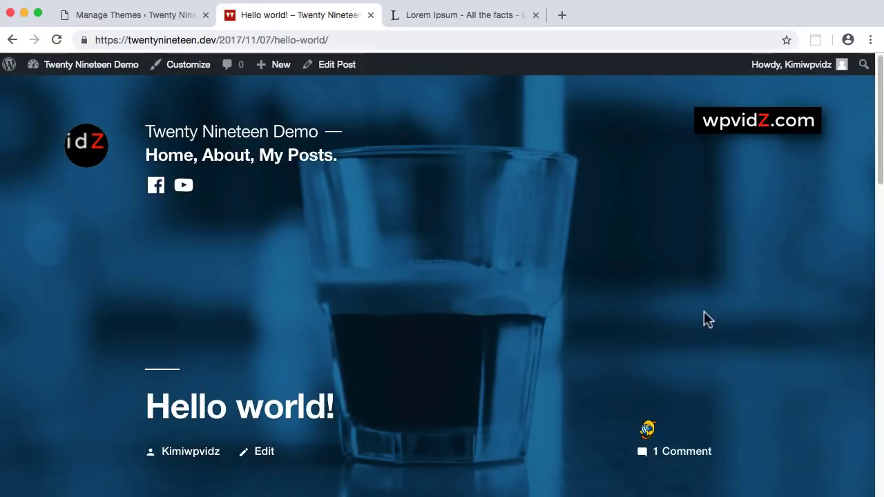
scroll(705, 311, down, 4)
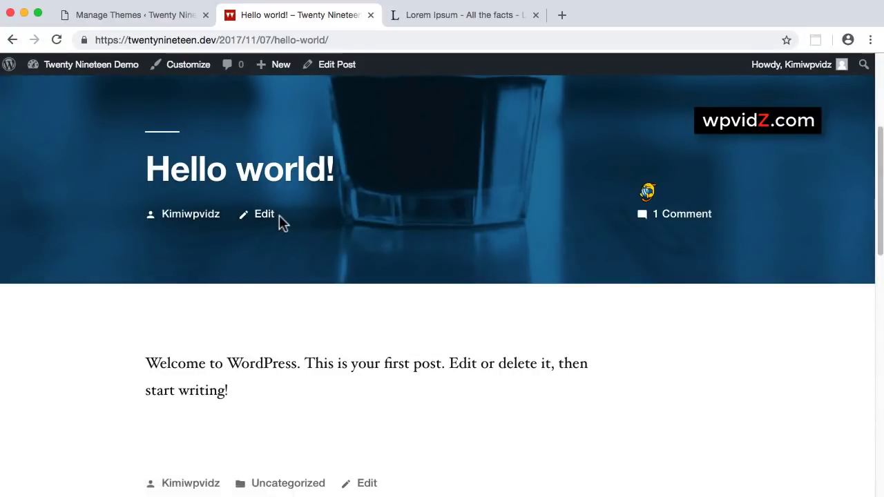
scroll(778, 360, down, 4)
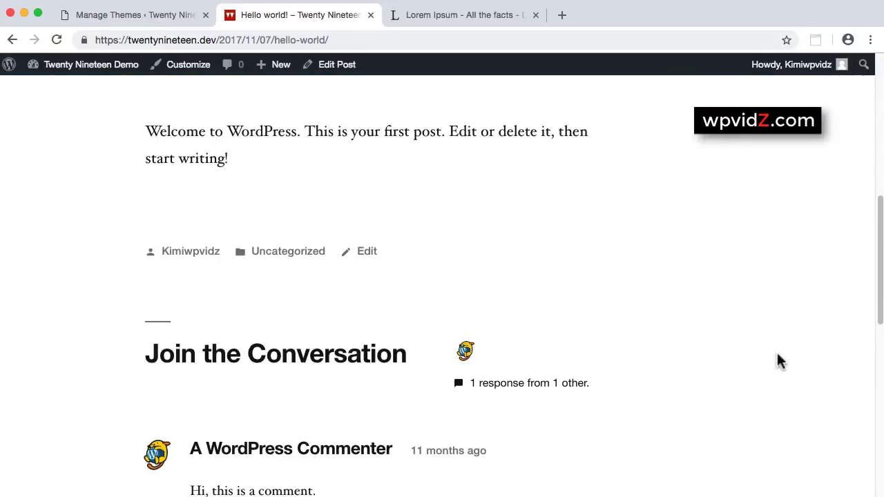
scroll(776, 353, down, 8)
scroll(776, 353, up, 15)
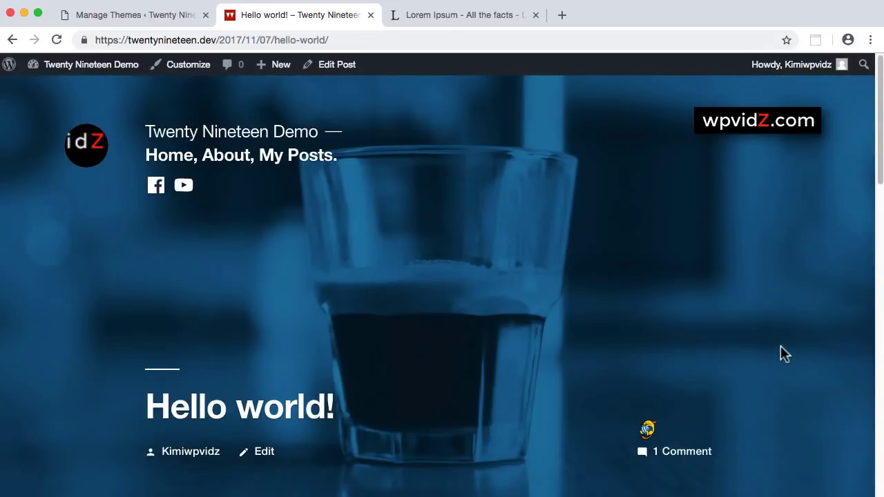
click(167, 156)
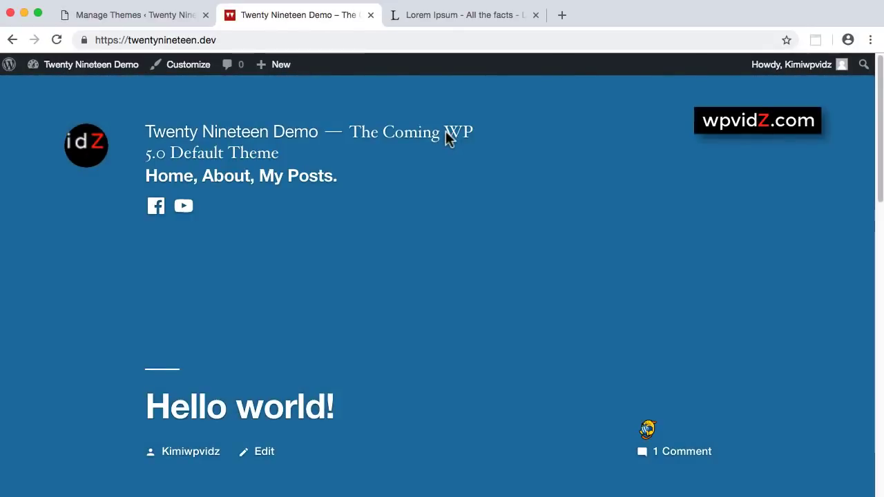
drag(216, 39, 81, 38)
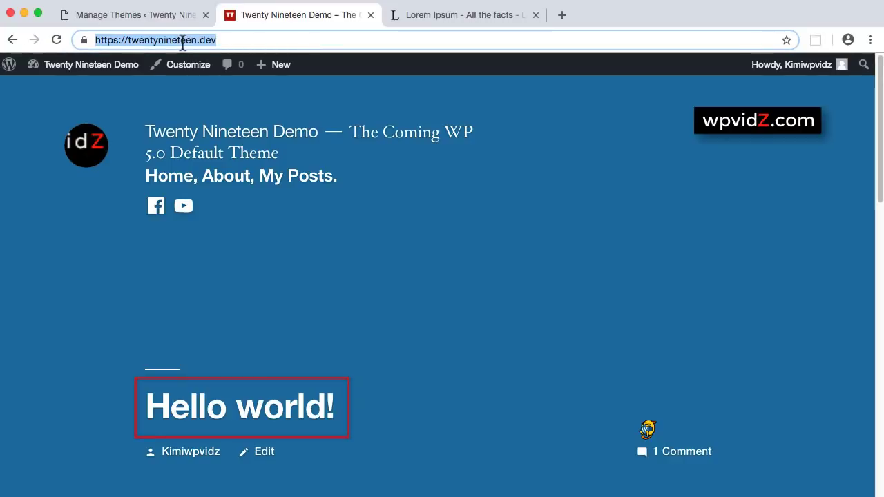
Step: Create a new post, Post No 2, with lorem ipsum paragraphs and a cover image captioned Apple, and publish it
mouse_move(276, 69)
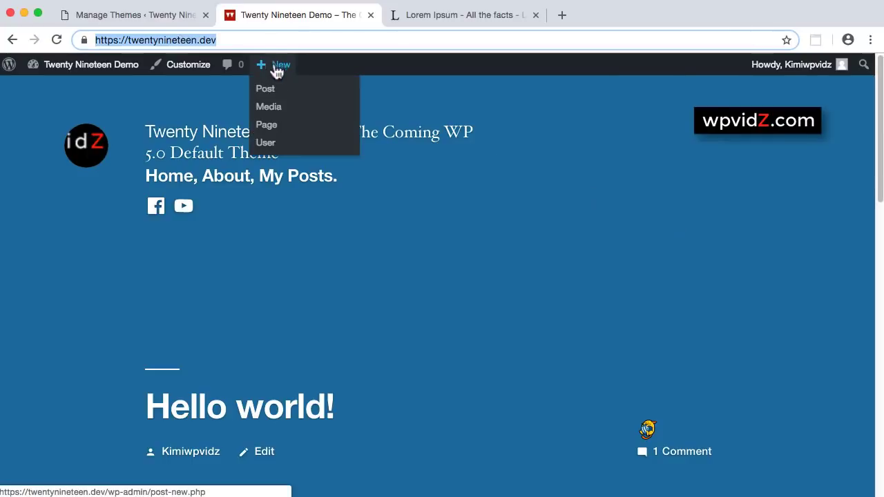
click(280, 97)
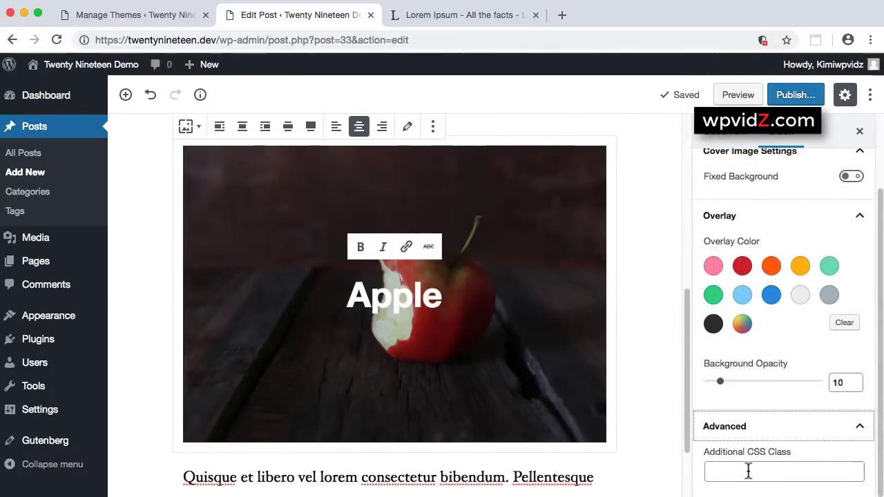
click(795, 95)
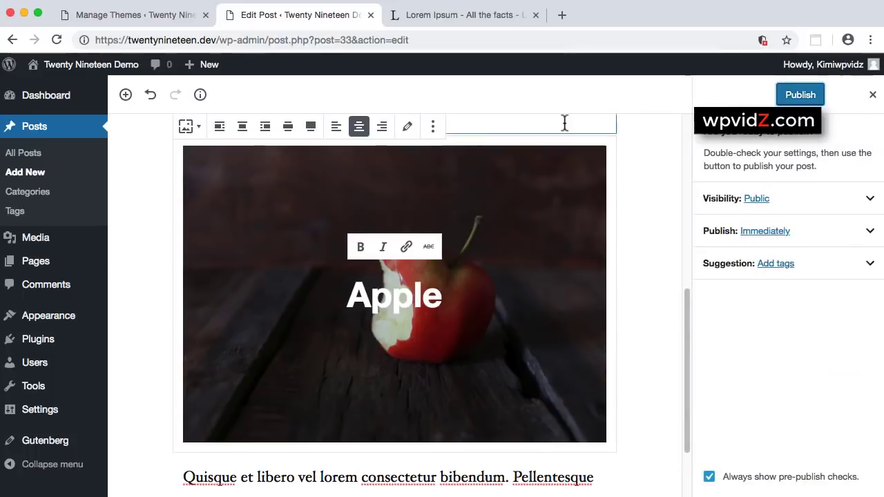
click(798, 100)
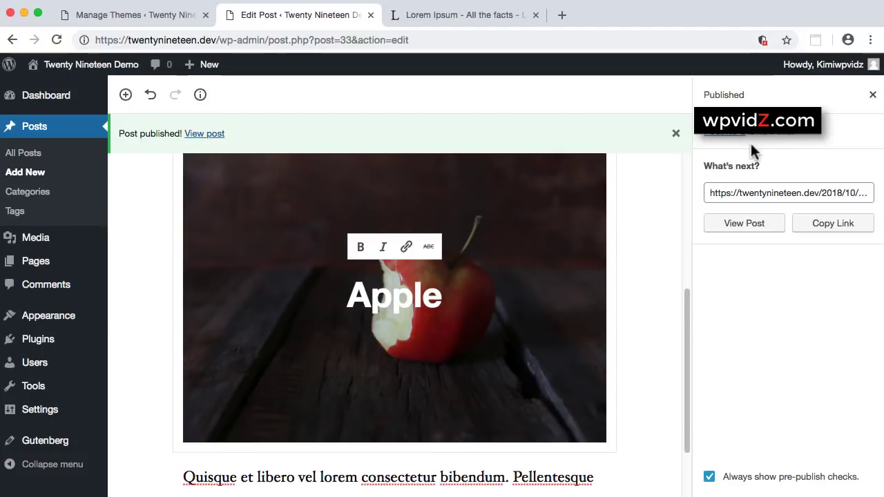
Step: View Post No 2 on the site and examine it from the title through the Apple cover image to the comment section
click(202, 134)
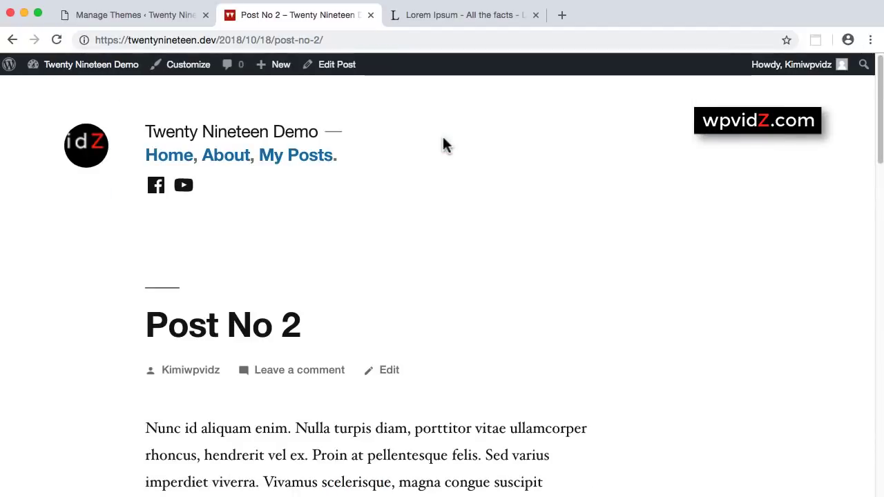
scroll(605, 310, down, 6)
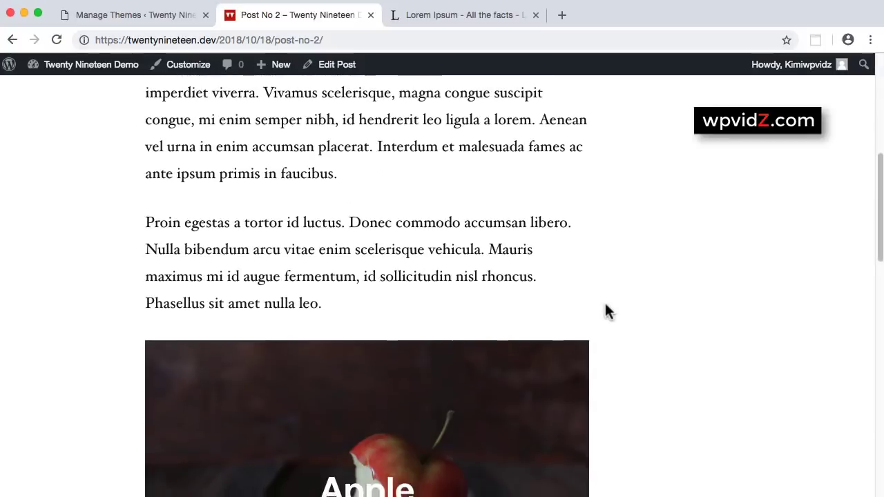
scroll(606, 310, down, 5)
scroll(573, 325, down, 5)
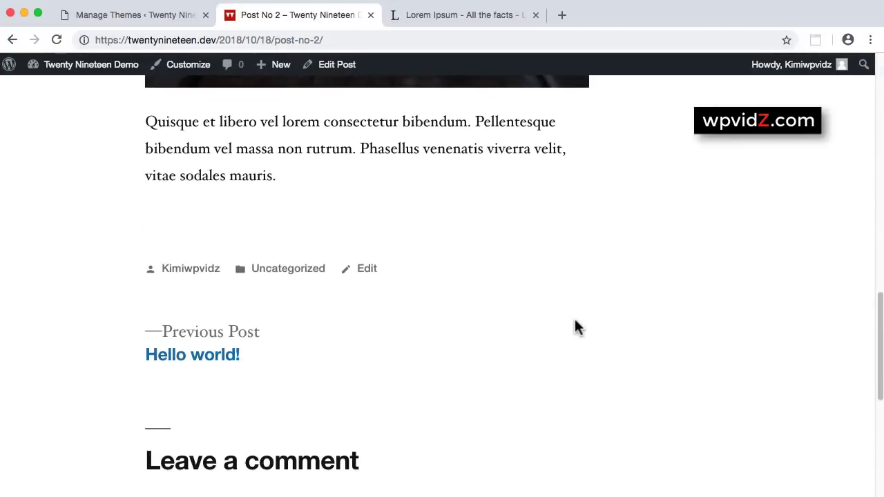
Step: Edit Post No 2 and upload header.jpg from the images folder as its featured image
scroll(574, 323, up, 5)
scroll(479, 308, up, 10)
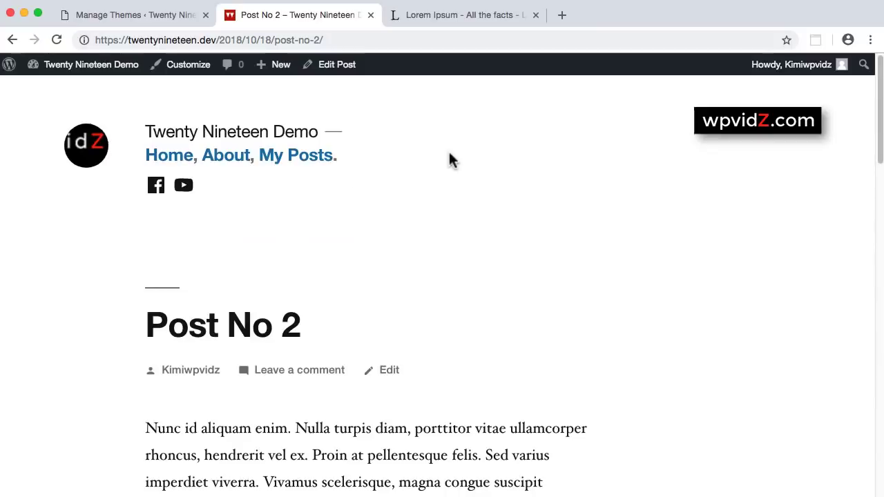
click(321, 69)
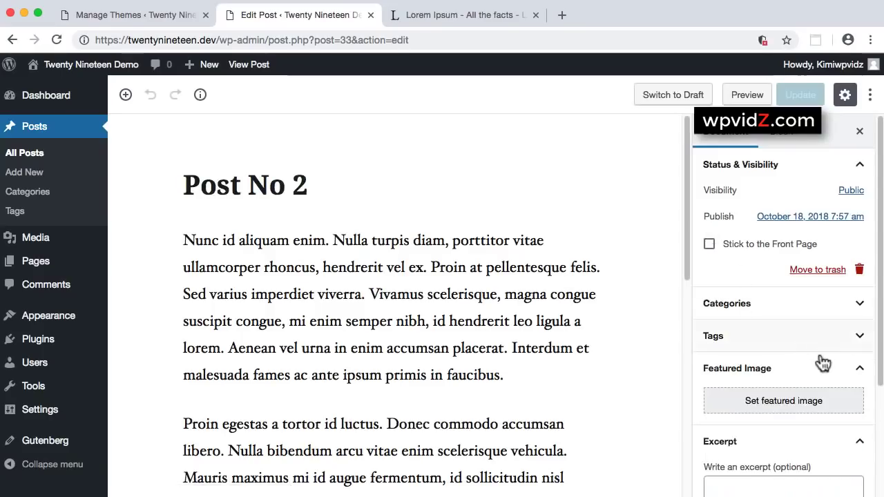
scroll(815, 352, down, 2)
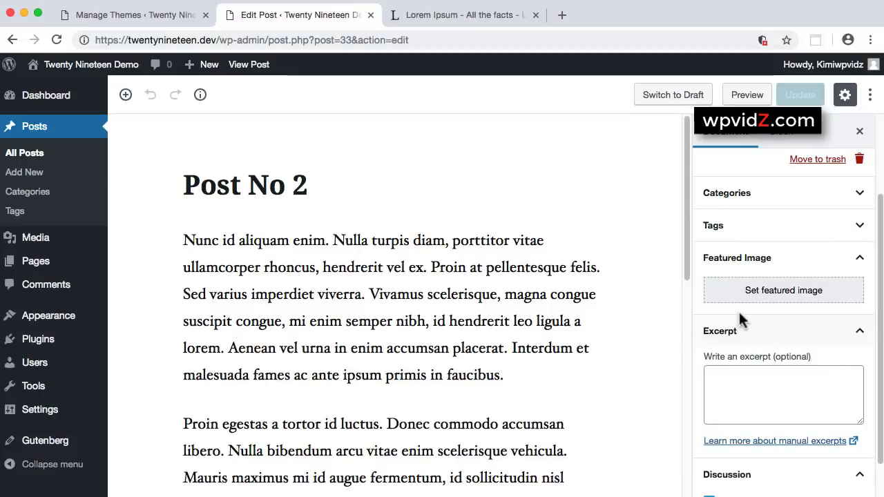
click(777, 303)
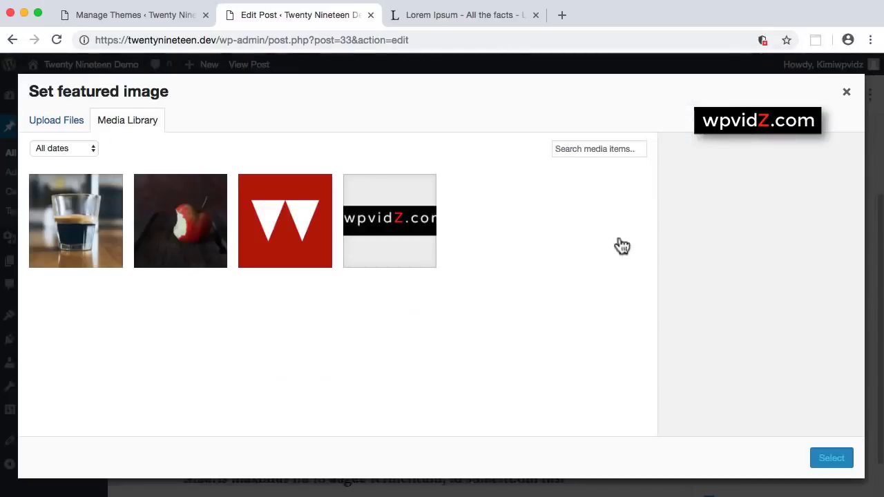
click(54, 121)
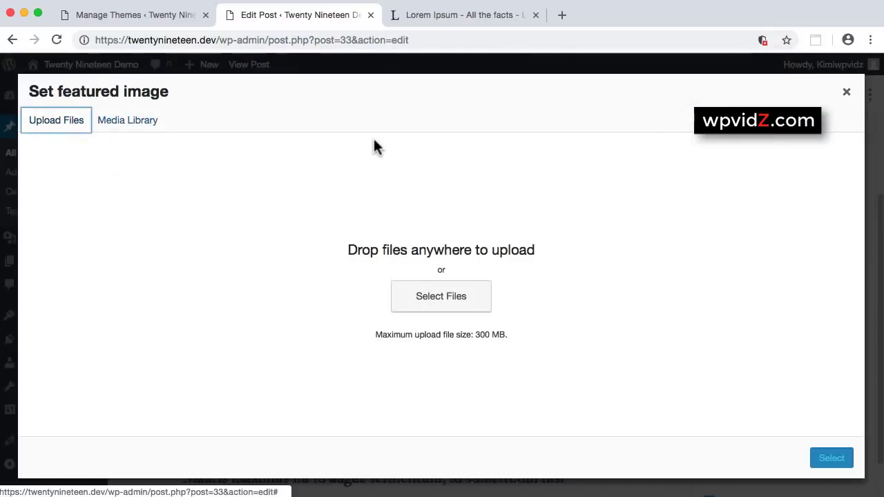
click(440, 298)
click(350, 124)
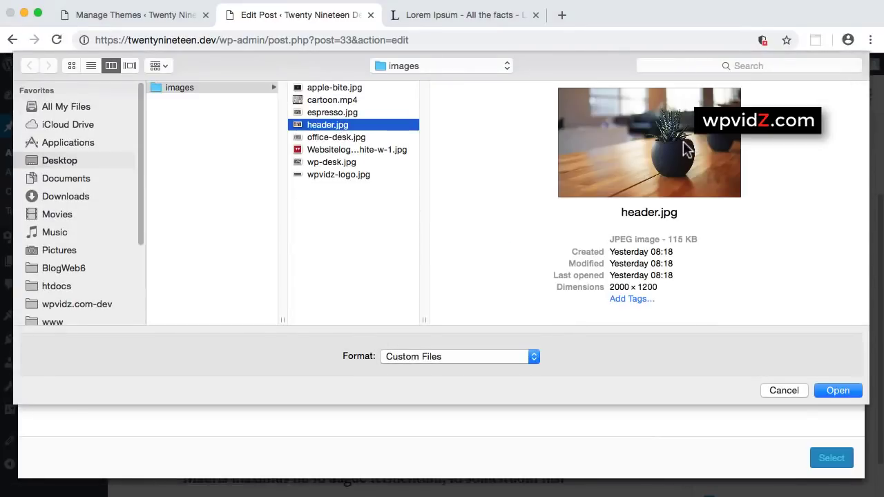
click(838, 390)
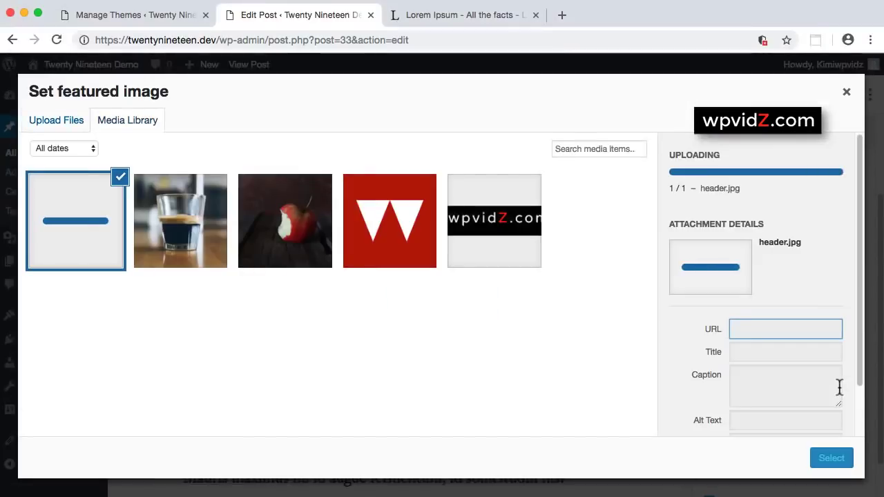
click(831, 458)
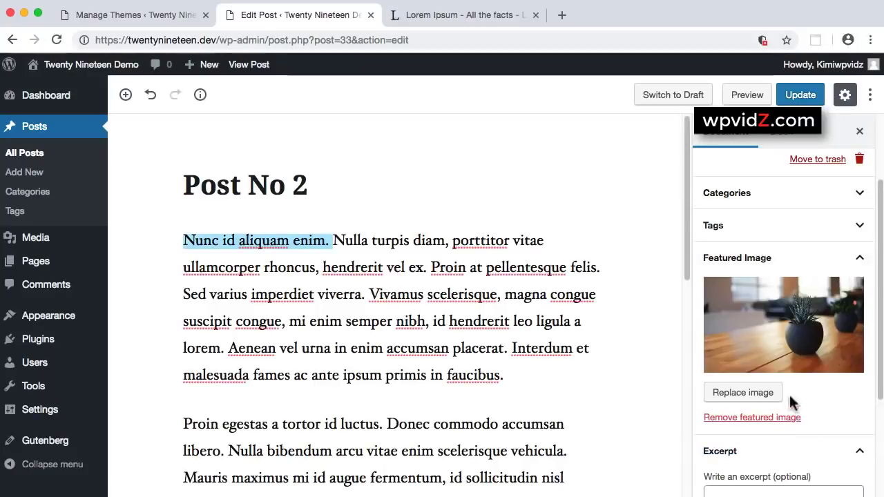
Step: Paste the copied opening sentence of the post, "Nunc id aliquam enim.", as its excerpt
scroll(788, 393, down, 4)
click(759, 351)
right_click(760, 351)
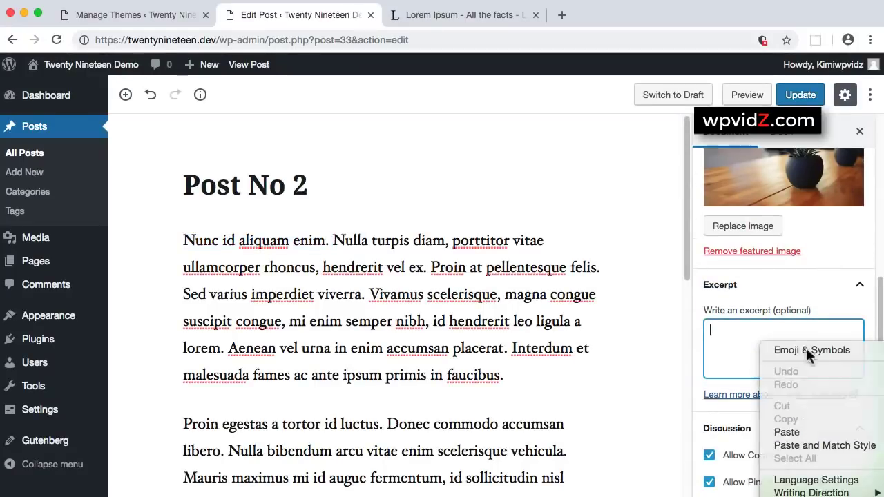
click(801, 432)
Step: Enter lorem and ipsum as tags for Post No 2
scroll(785, 408, up, 5)
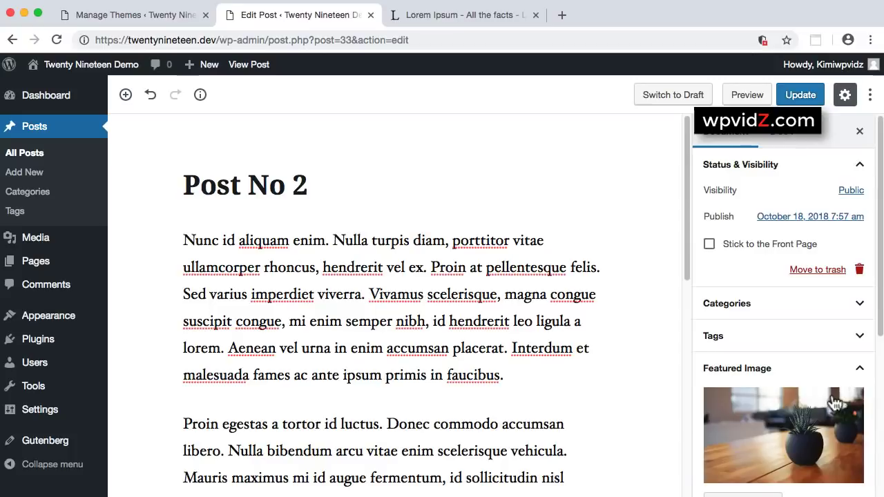
click(858, 336)
click(783, 368)
text(lorem)
key(Return)
text(ipsum)
click(859, 335)
Step: Enter New Posts as a new category name for the post and update Post No 2
click(860, 303)
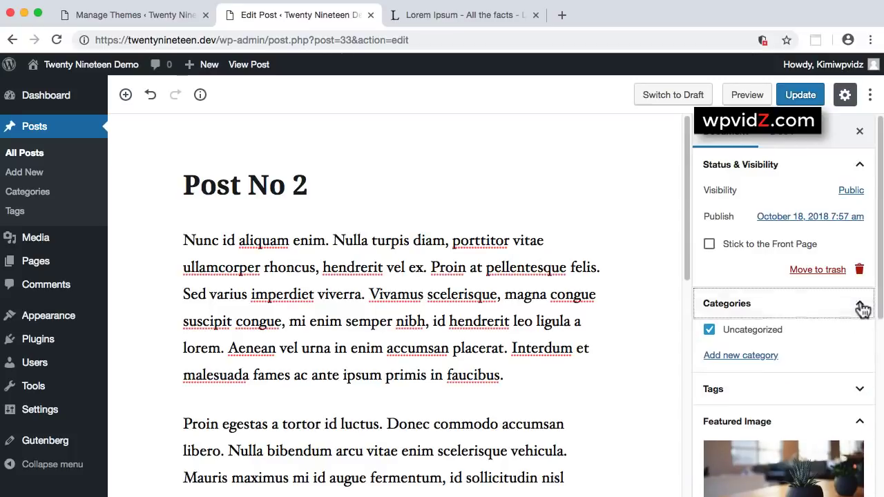
click(752, 355)
text(New Posts)
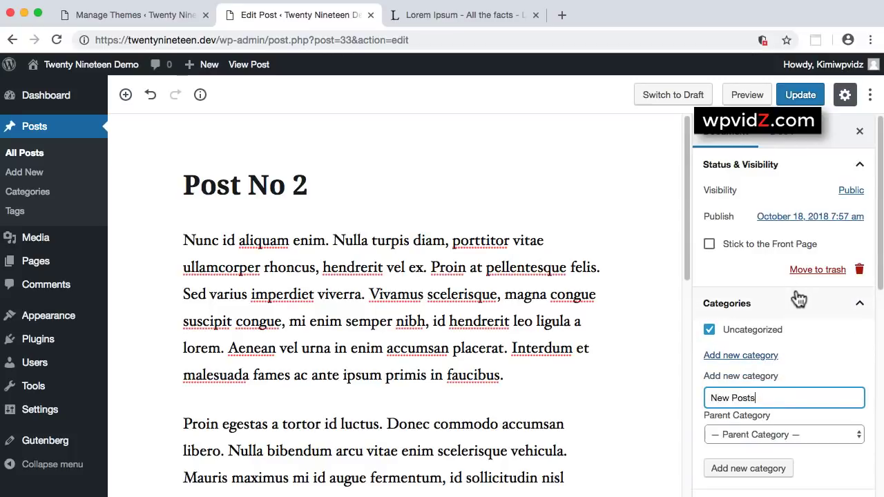
click(800, 94)
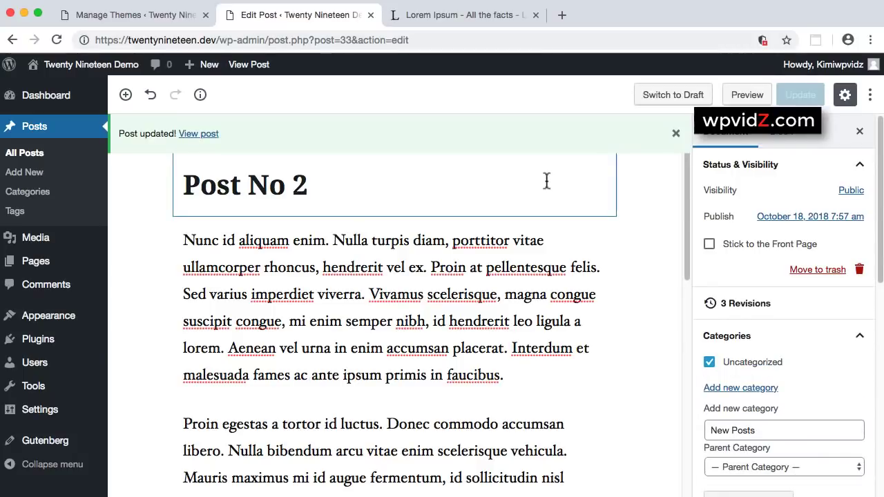
Step: View the updated Post No 2 on the site and examine its featured image header, body text and comment section
click(199, 134)
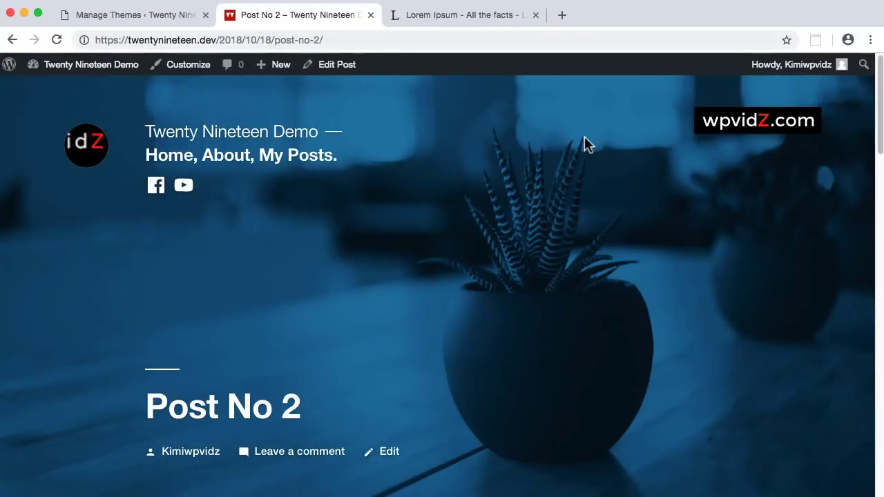
scroll(718, 255, down, 10)
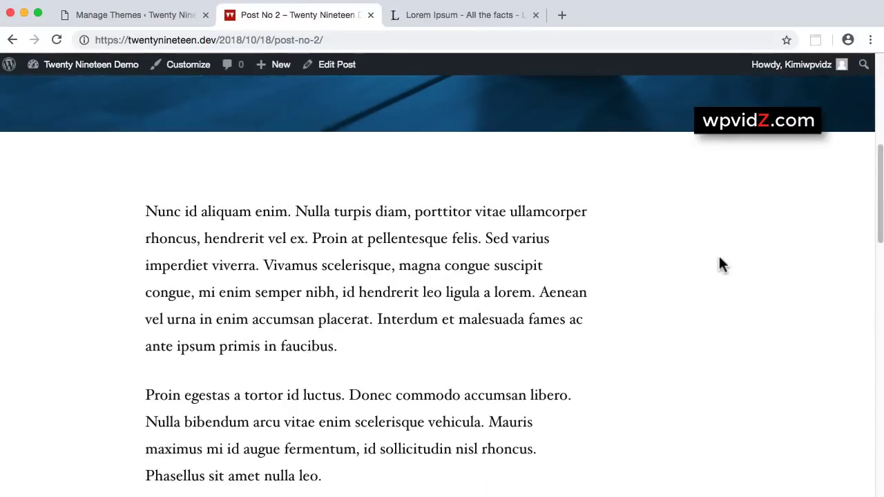
scroll(719, 261, down, 15)
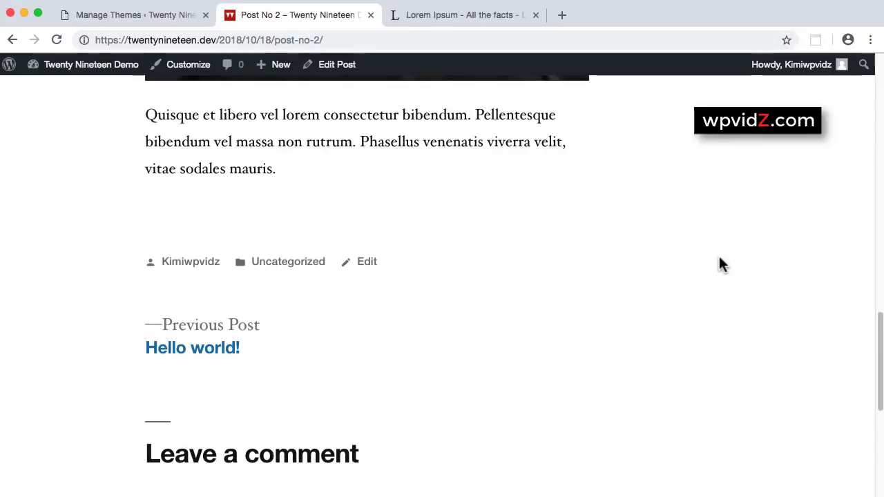
scroll(721, 265, down, 5)
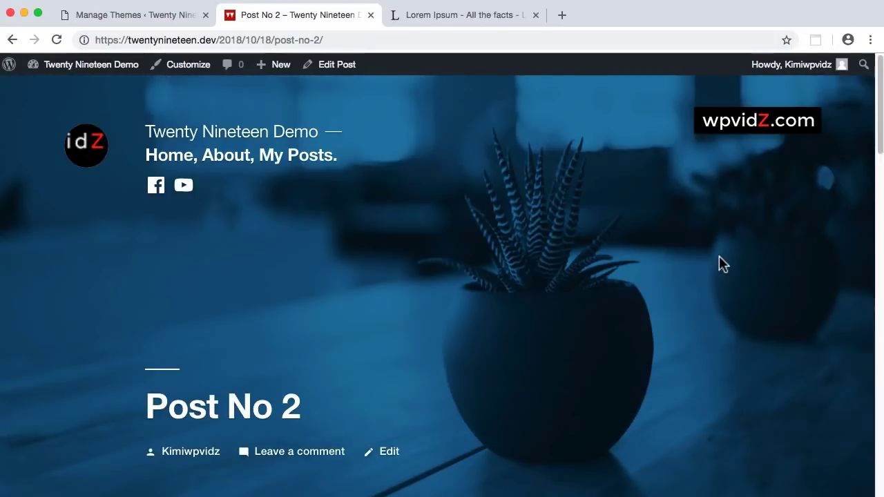
Step: Go to the site's home page and examine how its header area displays Post No 2
click(153, 159)
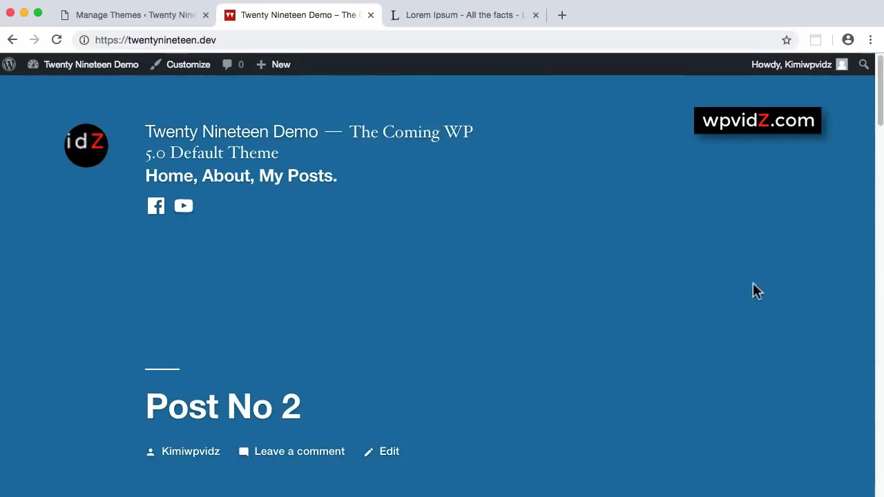
scroll(751, 290, down, 3)
scroll(735, 293, down, 2)
scroll(735, 293, up, 5)
scroll(806, 258, down, 4)
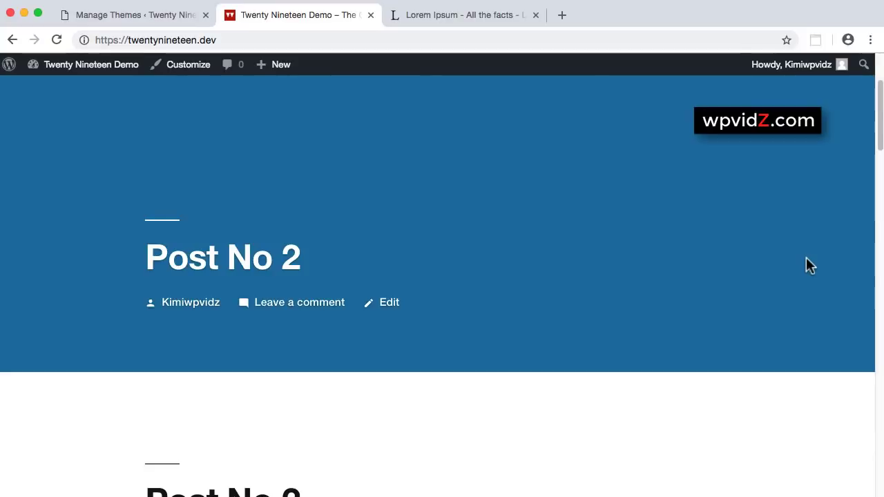
scroll(806, 257, up, 2)
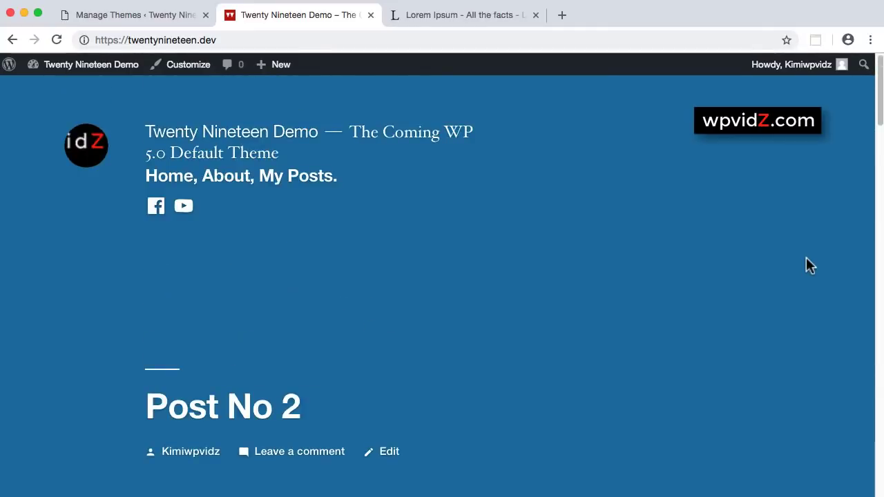
Step: Visit the About page and examine its featured image header and opening text
click(222, 178)
scroll(809, 283, down, 5)
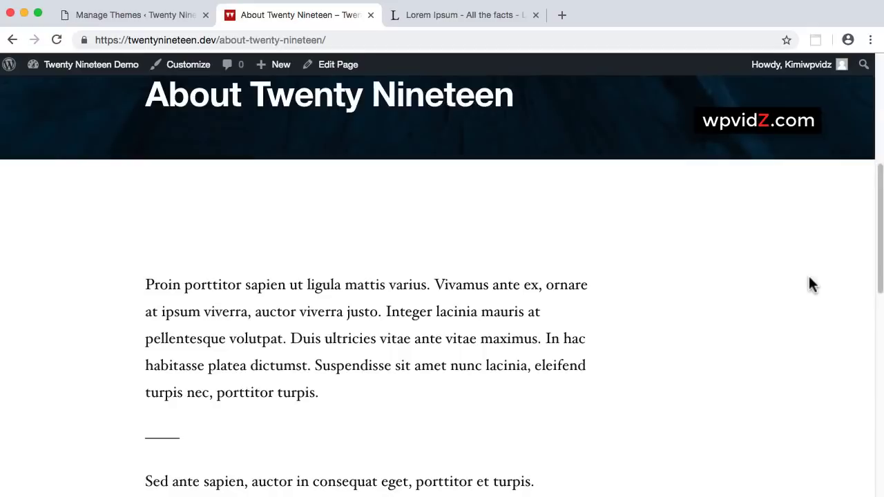
scroll(783, 281, up, 5)
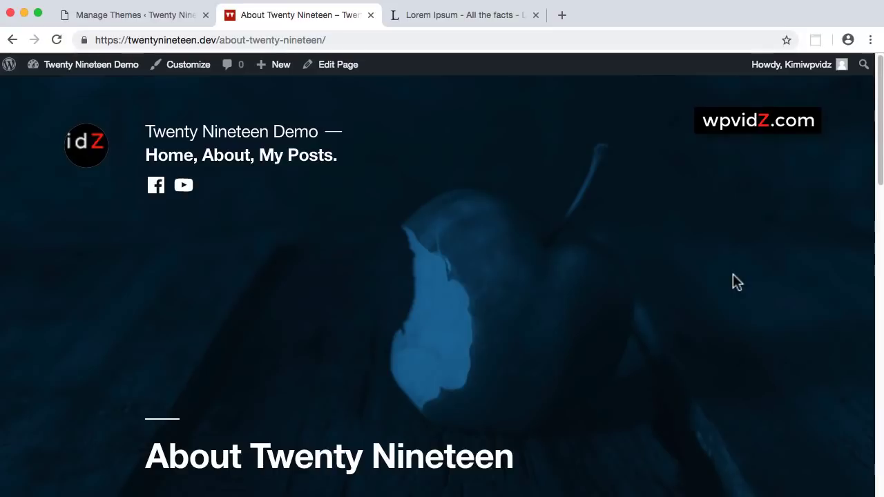
Step: Preview the About page in the Customizer, examine it from the header to the footer, and close the Customizer
click(174, 67)
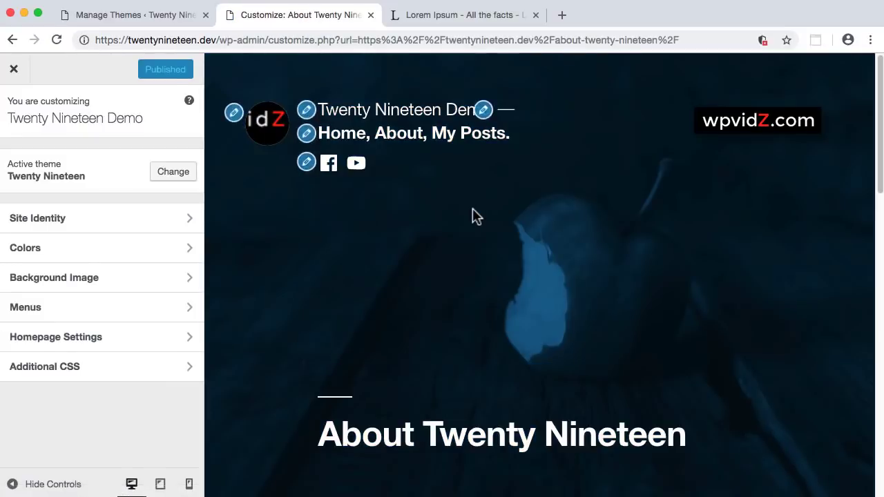
scroll(698, 310, down, 5)
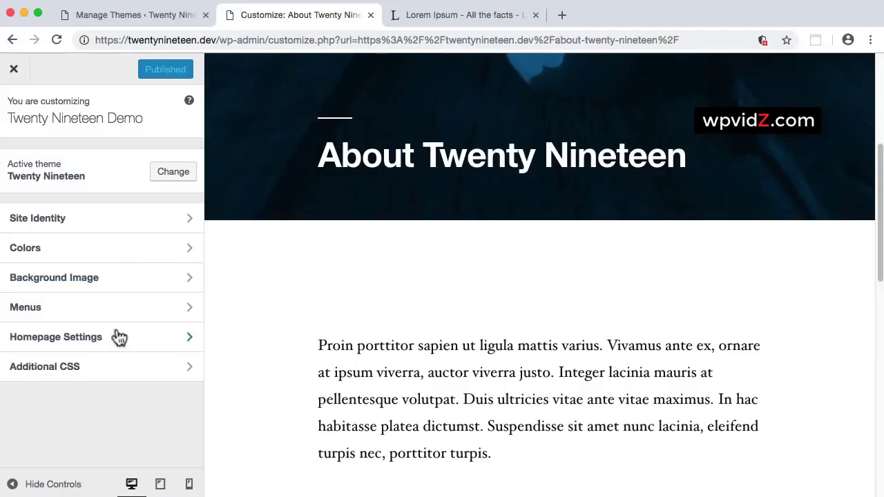
scroll(621, 359, down, 10)
scroll(648, 358, down, 3)
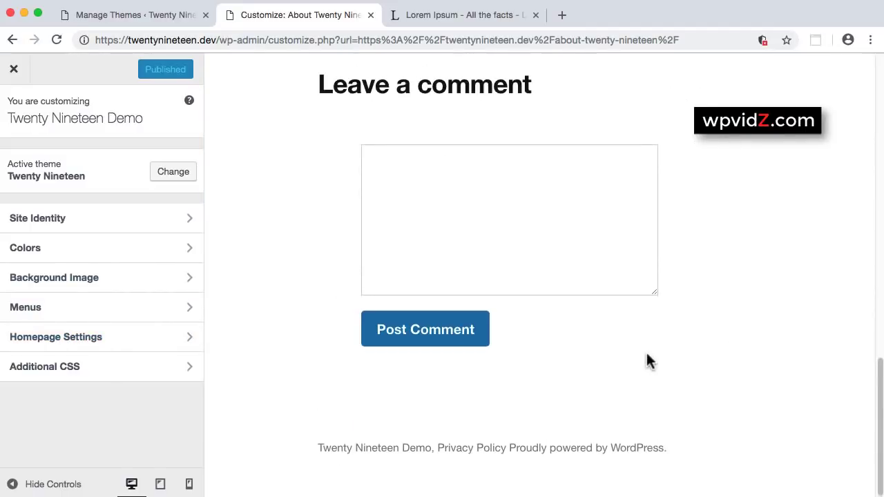
scroll(648, 357, up, 20)
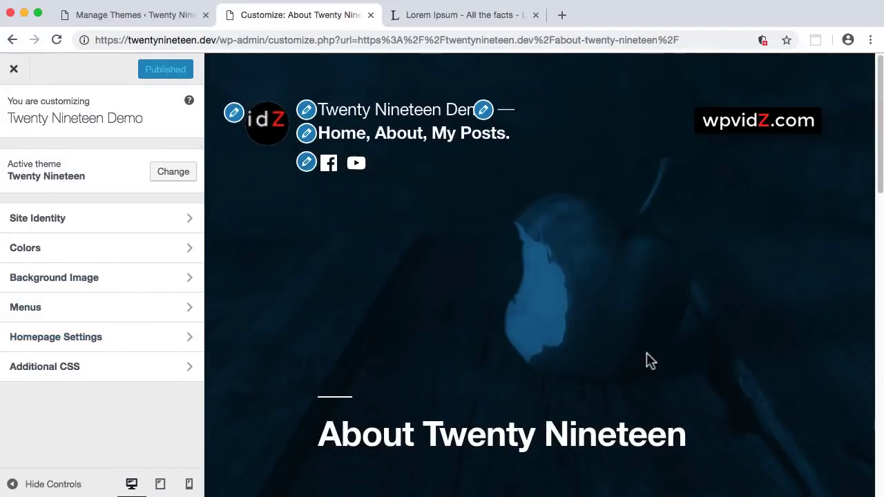
scroll(649, 360, down, 5)
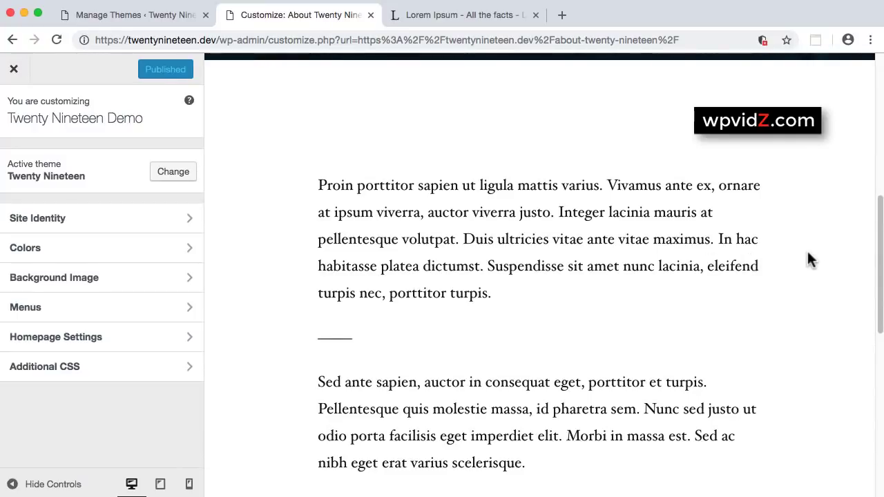
scroll(807, 255, down, 1)
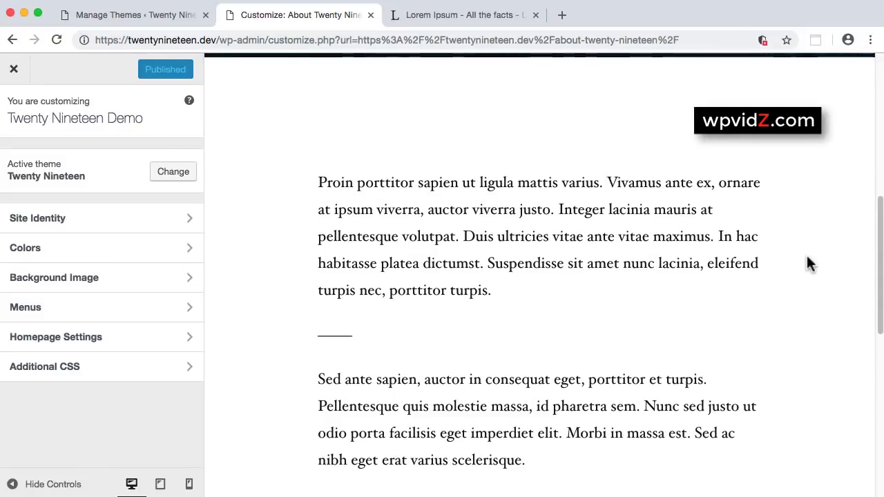
scroll(807, 257, up, 10)
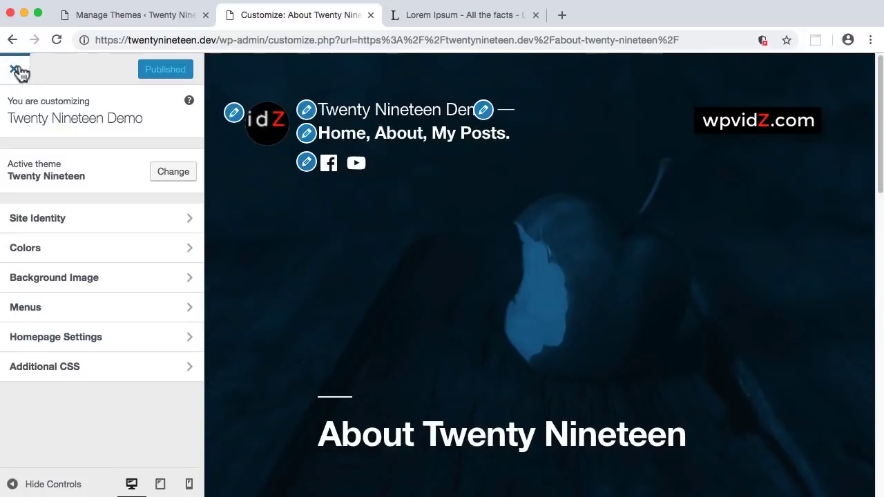
click(13, 68)
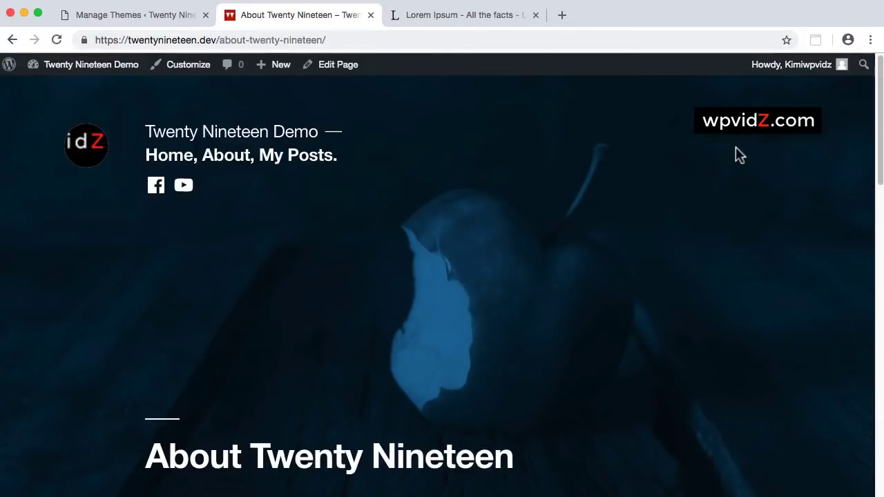
Step: Go to the site's home page and, in the Customizer, set the homepage to the static page About Twenty Nineteen
click(178, 158)
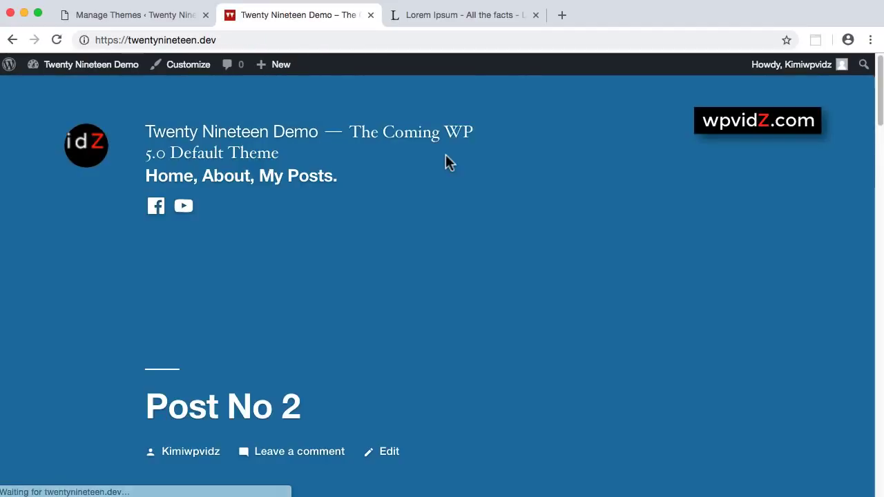
scroll(758, 282, down, 1)
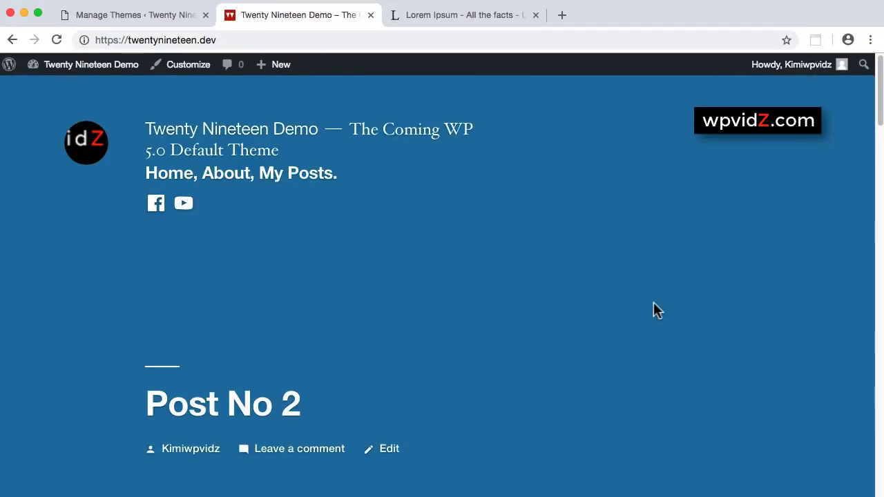
click(169, 72)
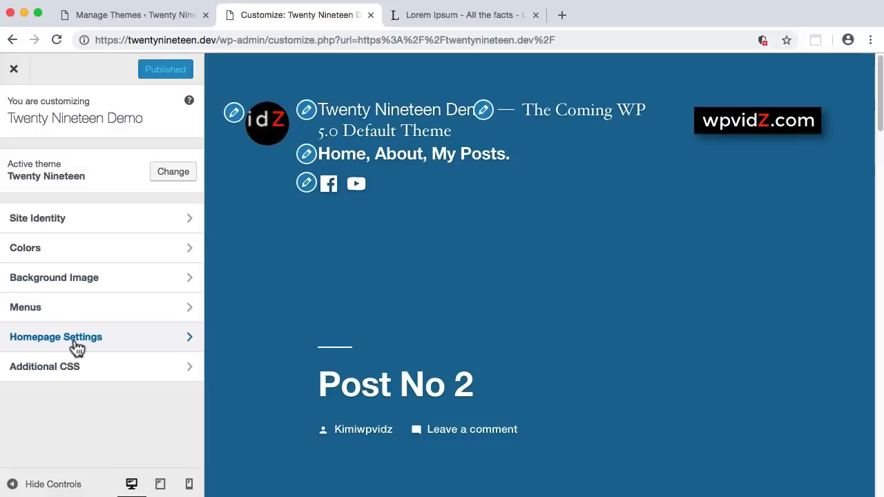
click(76, 345)
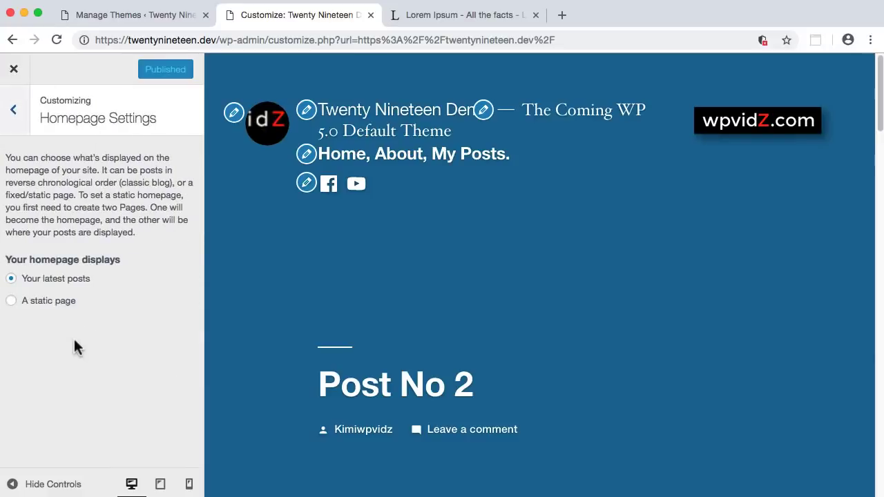
click(10, 302)
scroll(161, 301, down, 1)
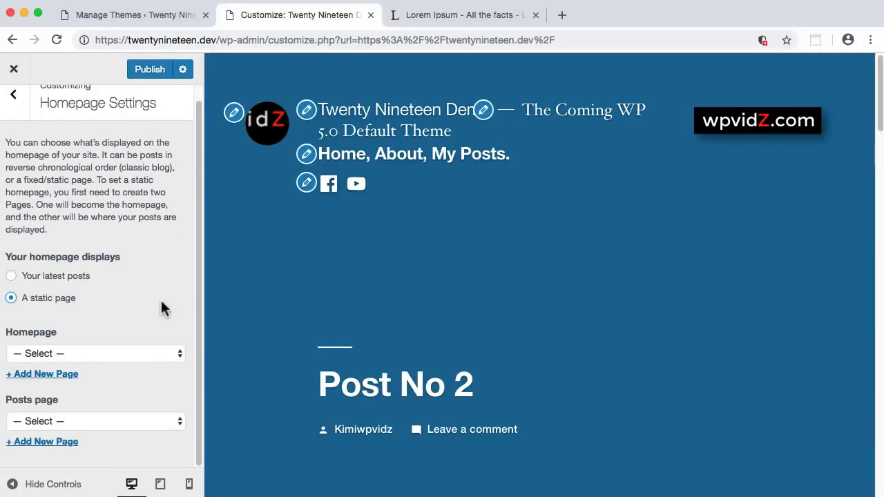
click(173, 356)
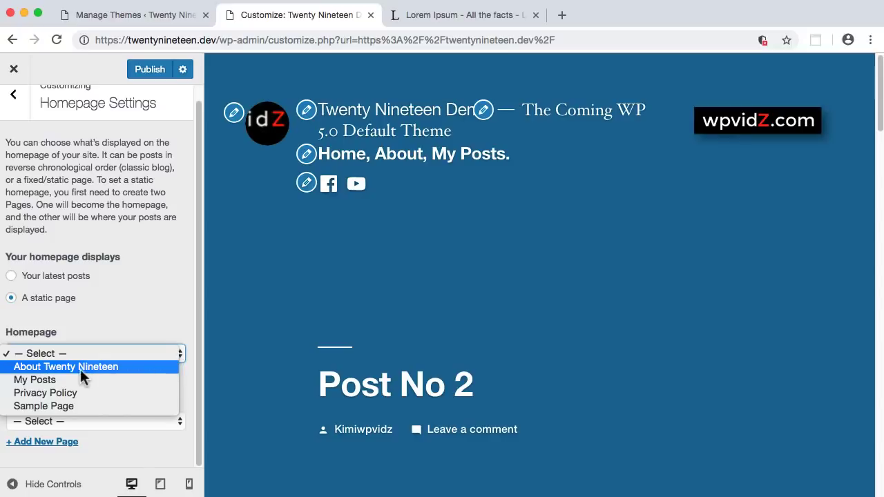
click(102, 367)
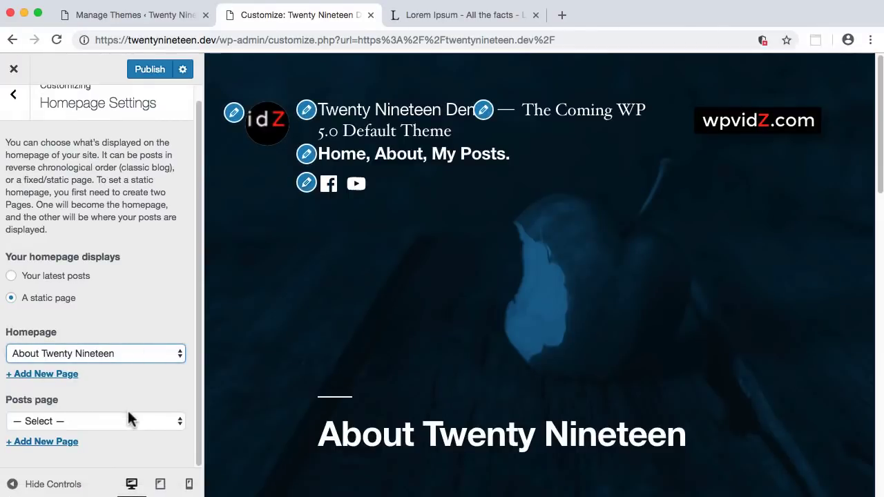
Step: Assign My Posts as the posts page, then publish the homepage settings and close the Customizer
click(116, 422)
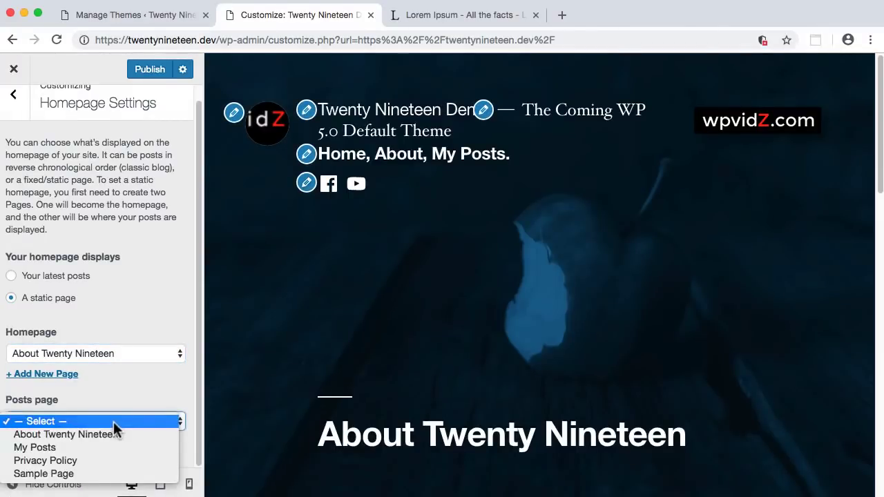
click(59, 450)
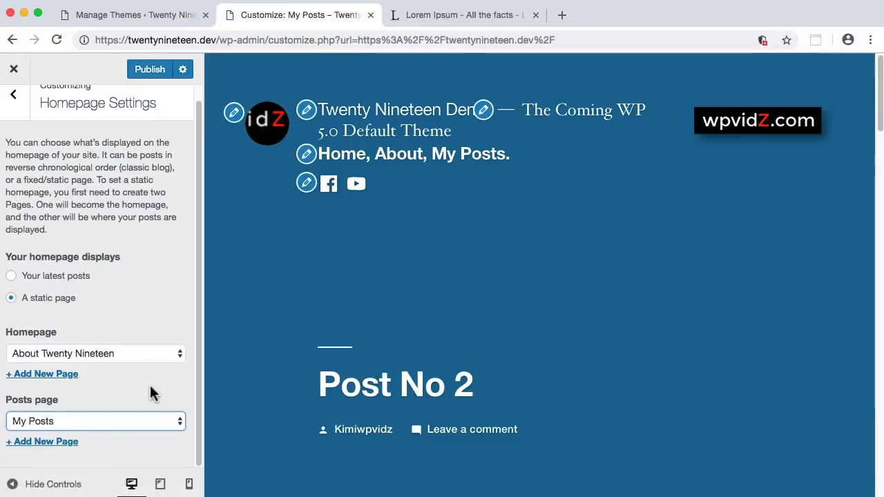
click(160, 72)
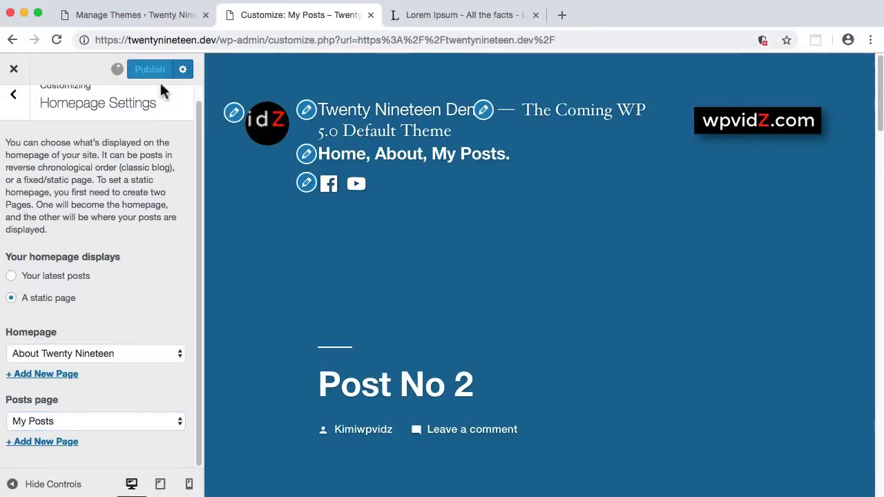
click(14, 70)
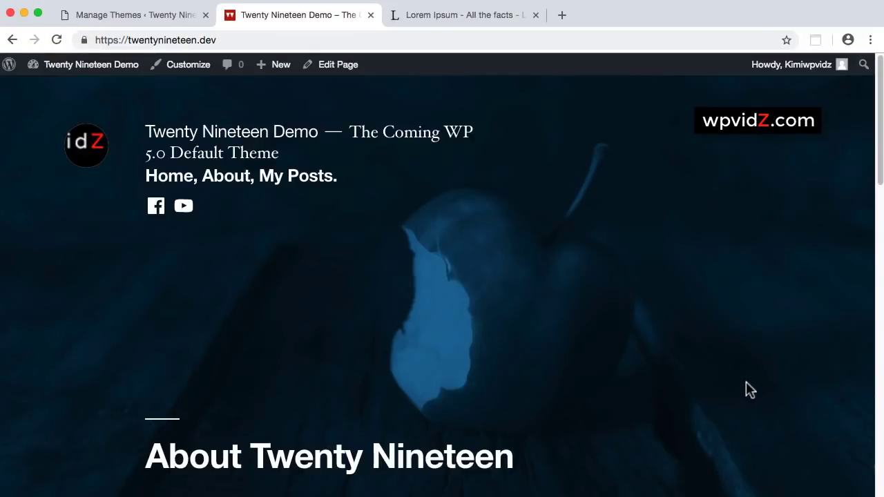
Step: Examine the static home page from header to comment section, then open the Home and About menu links to compare them
scroll(753, 392, down, 10)
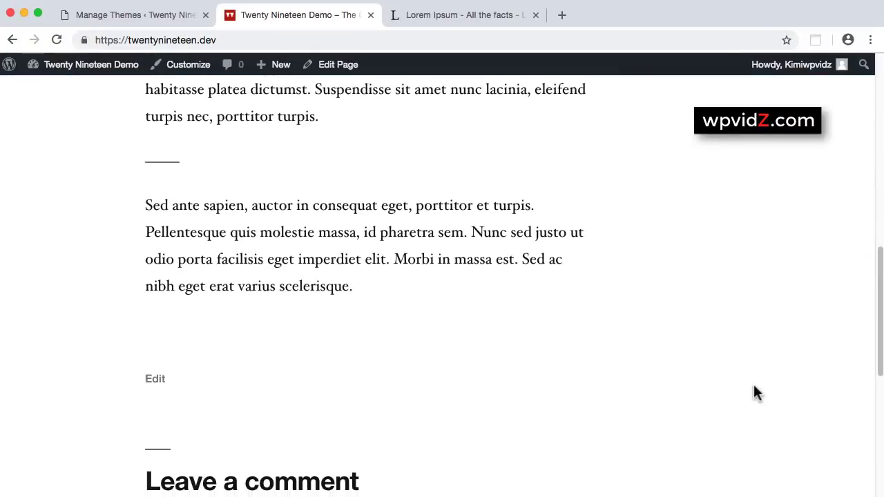
scroll(753, 392, down, 5)
scroll(753, 393, up, 15)
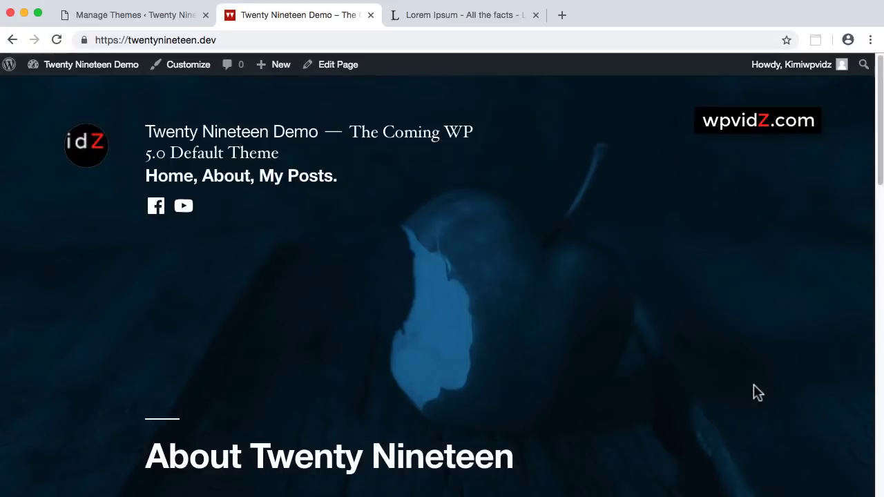
click(171, 179)
scroll(773, 384, down, 15)
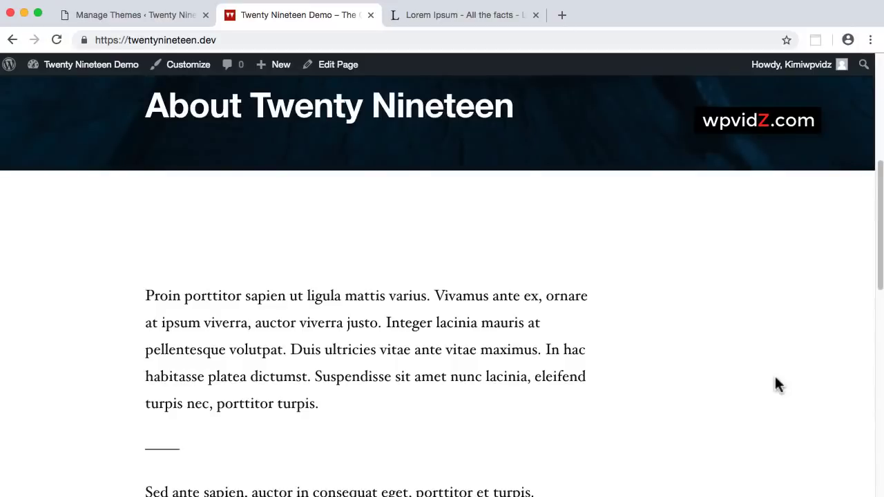
scroll(775, 383, up, 15)
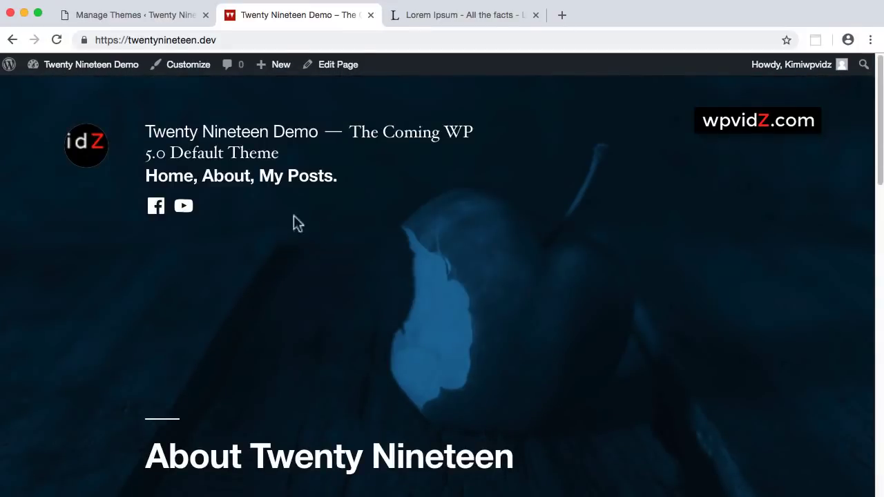
click(240, 179)
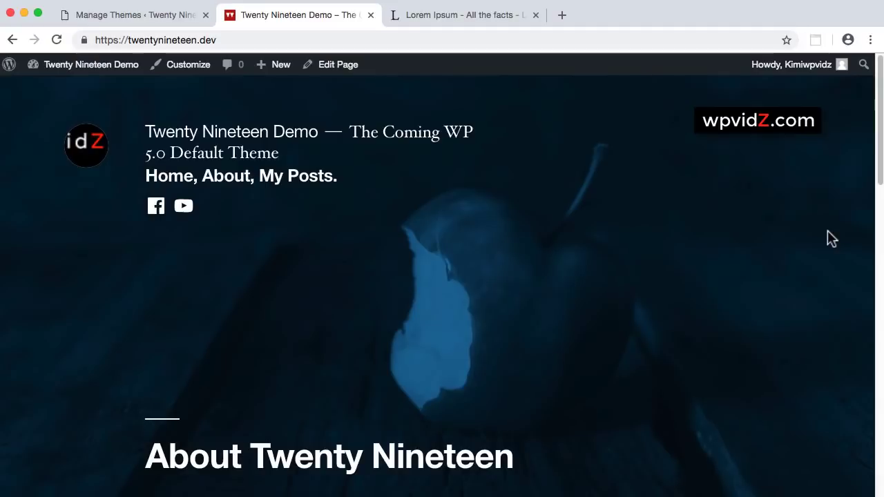
Step: Visit the My Posts page, examine its header and listed posts, and return to the home page
click(297, 182)
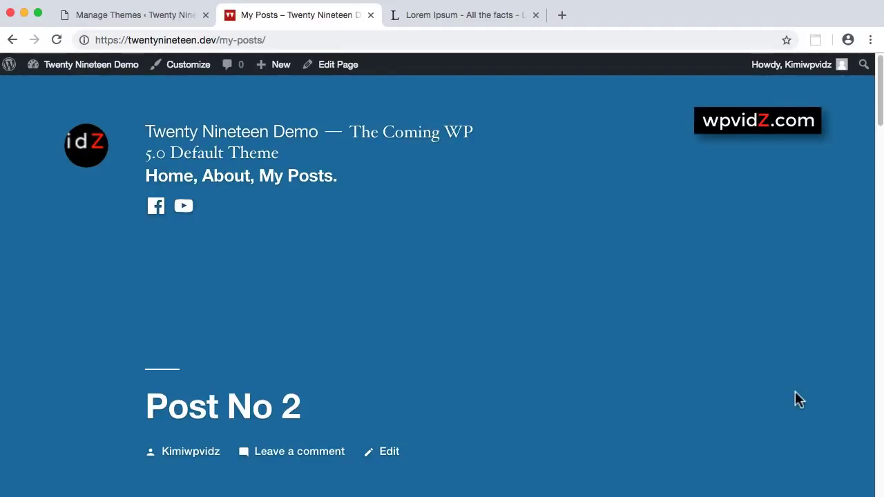
scroll(795, 391, down, 4)
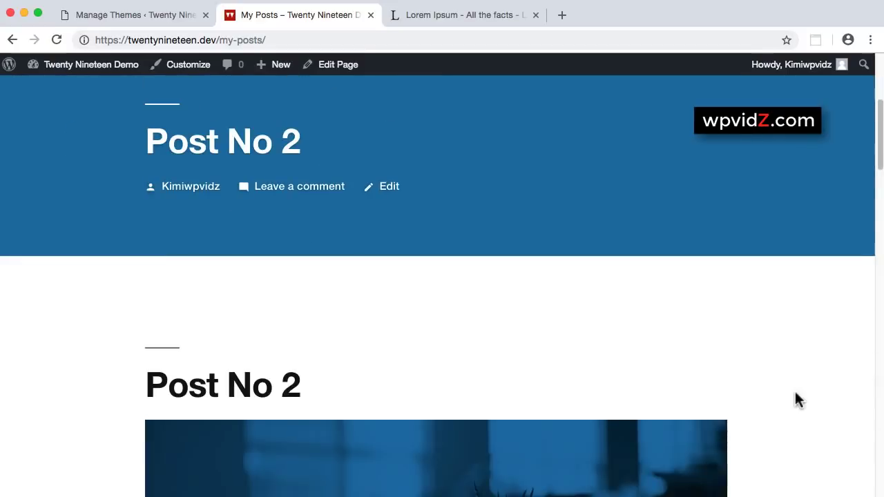
scroll(795, 393, down, 5)
scroll(795, 394, down, 15)
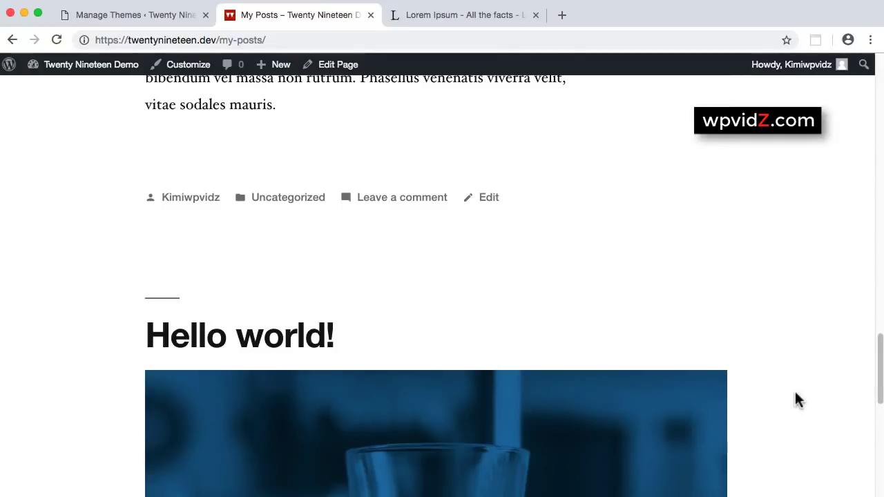
scroll(795, 394, up, 20)
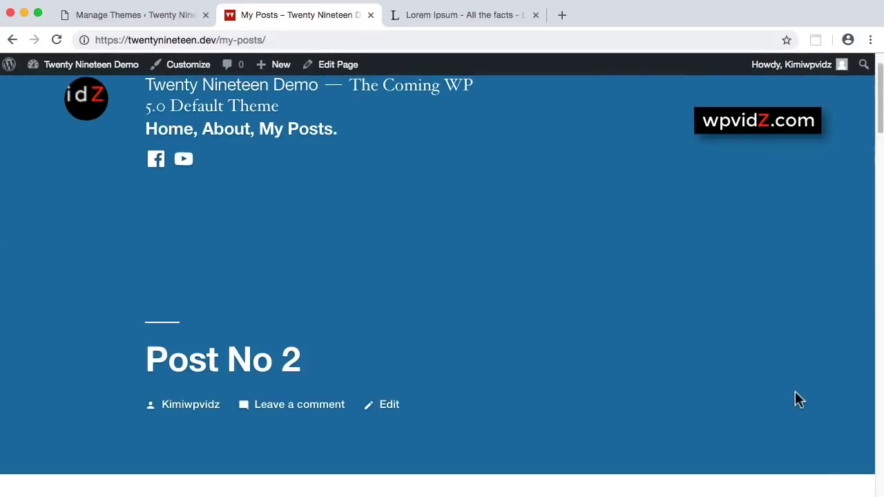
scroll(795, 399, up, 3)
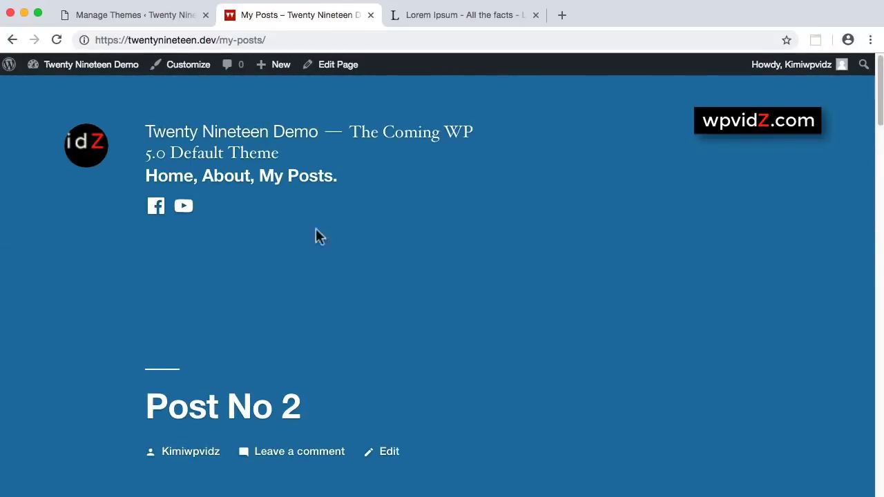
click(174, 177)
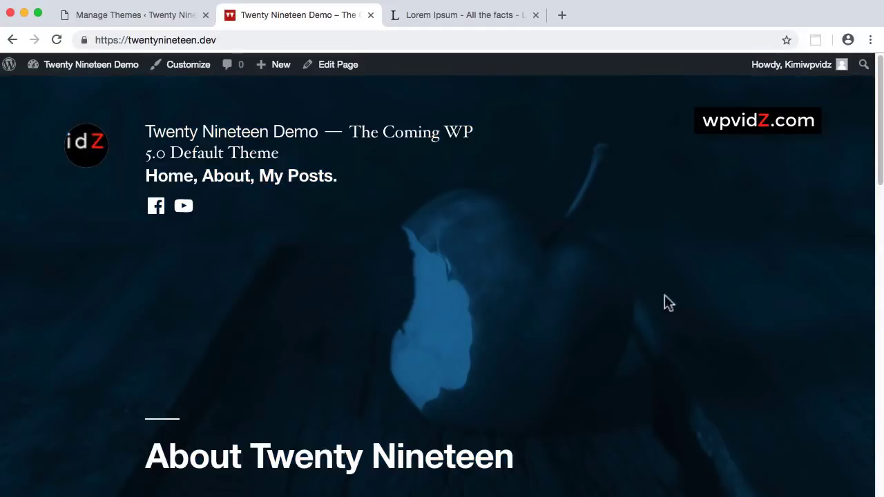